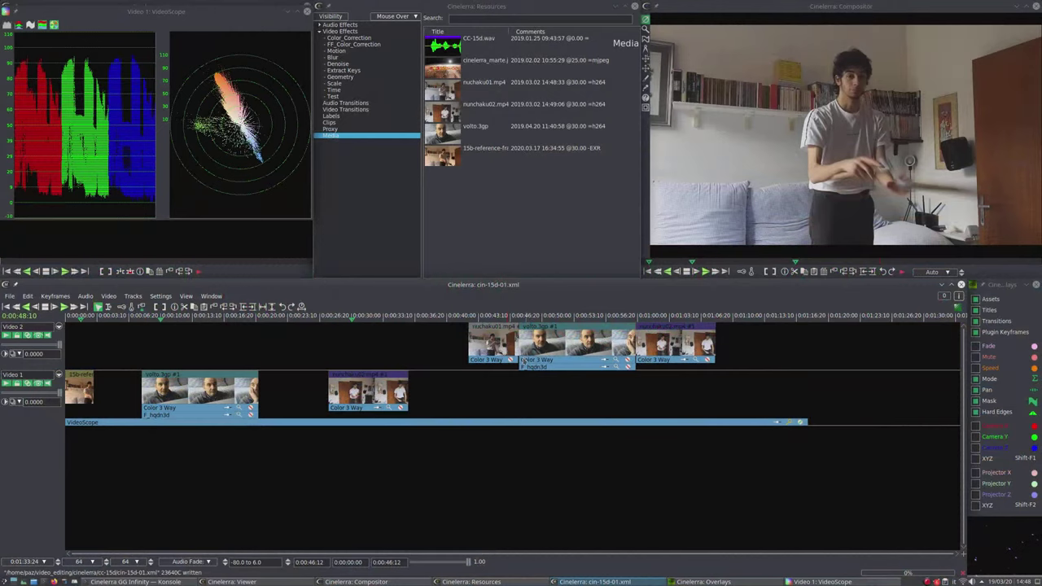
Scrub through the Video 2 track to compare the colours of the nuchaku01.mp4 and volto.3gp clips, returning to nuchaku01.mp4.
left_click(508, 321)
left_click(499, 319)
left_click(515, 319)
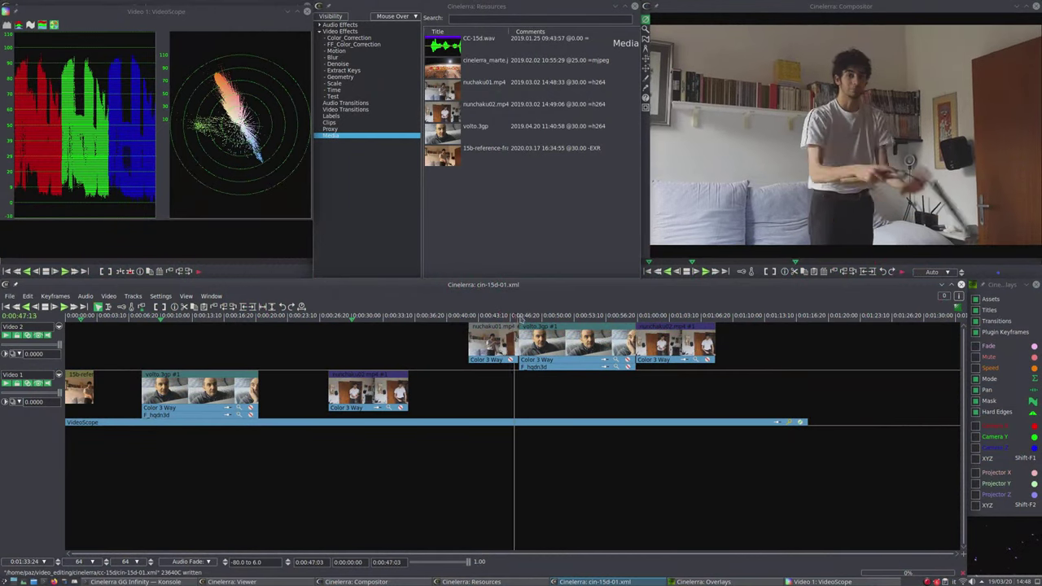
left_click_drag(521, 320, 574, 336)
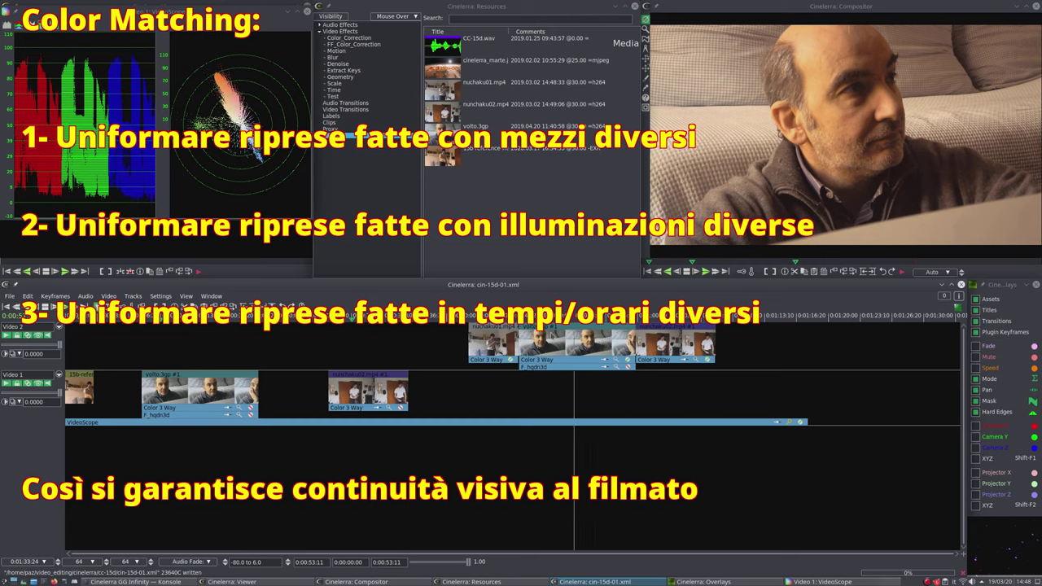
mouse_move(573, 316)
left_mouse_down()
mouse_move(496, 316)
mouse_move(680, 316)
mouse_move(572, 316)
left_mouse_up()
left_click(494, 340)
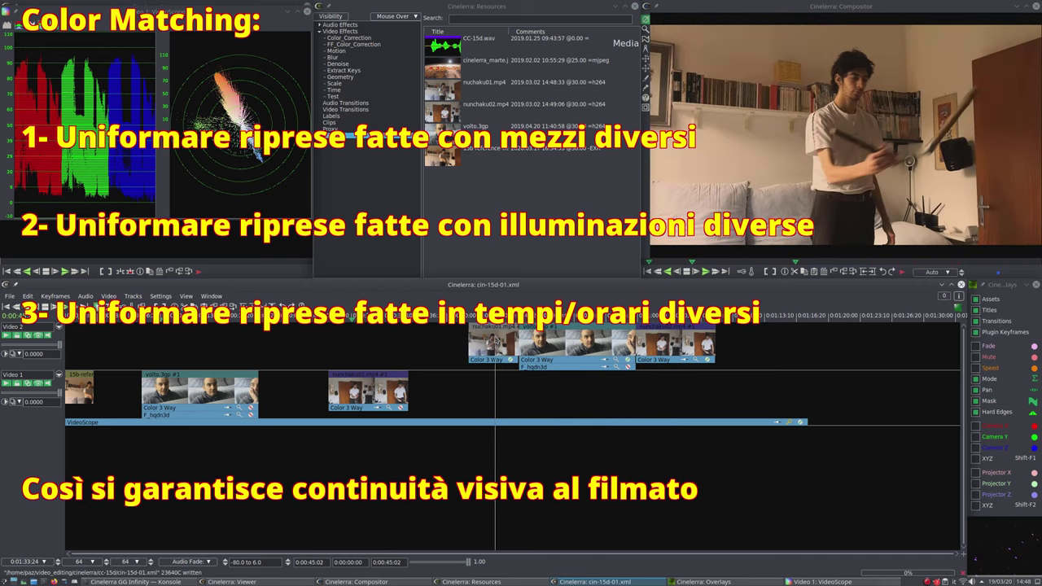
left_click_drag(494, 315, 628, 316)
left_click(509, 316)
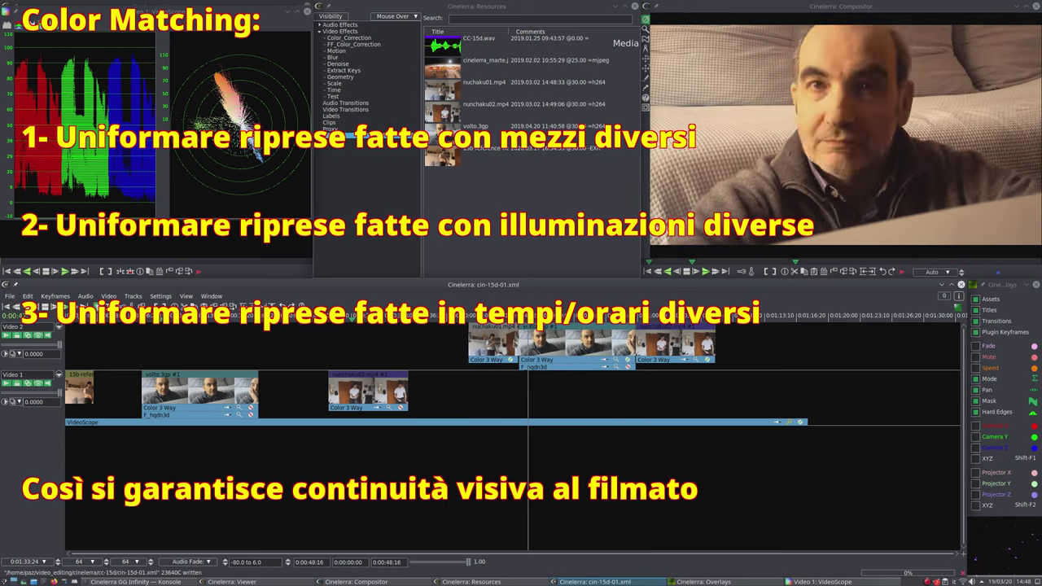
left_click_drag(509, 315, 502, 316)
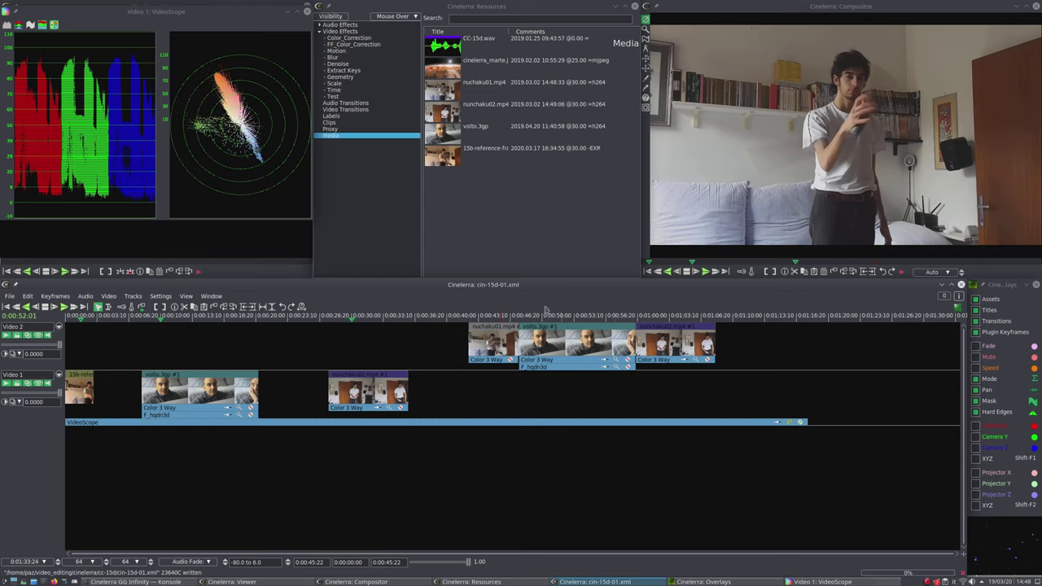
Look through the Color_Correction effects and inspect the Color 3 Way settings of the volto.3gp clip on Video 2.
left_click(354, 38)
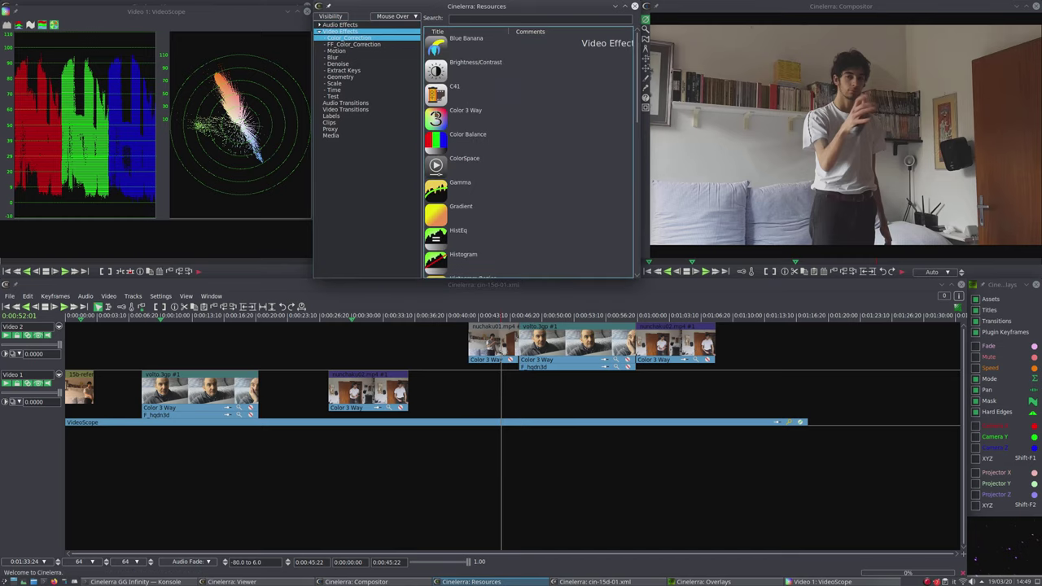
left_click(351, 139)
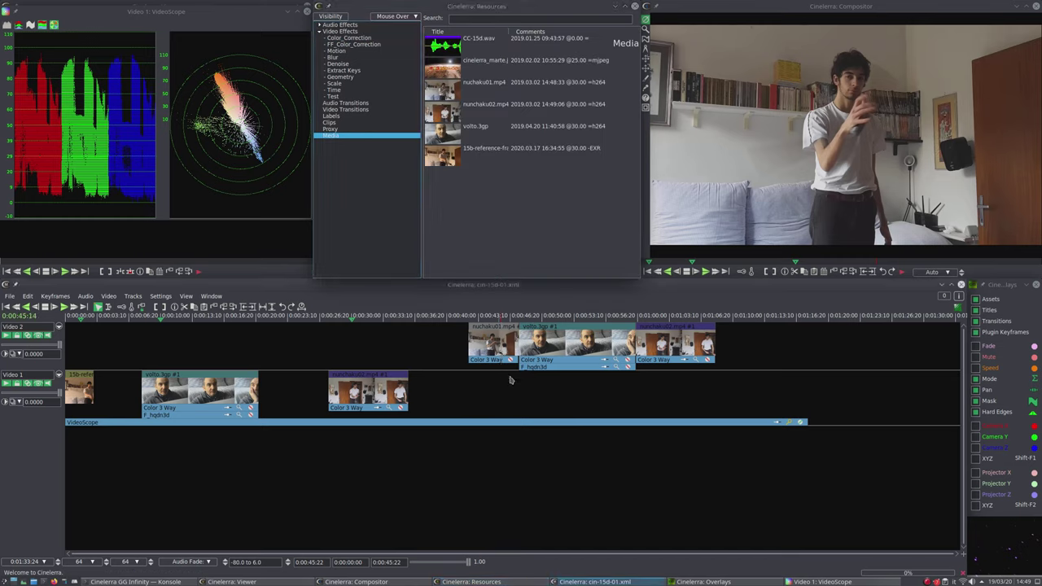
left_click(616, 365)
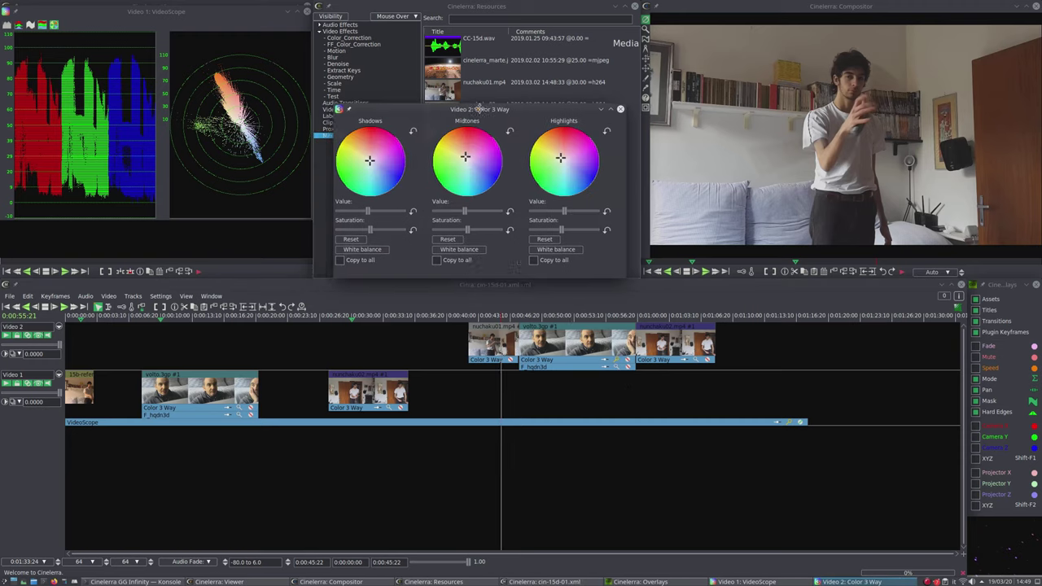
left_click_drag(461, 114, 550, 68)
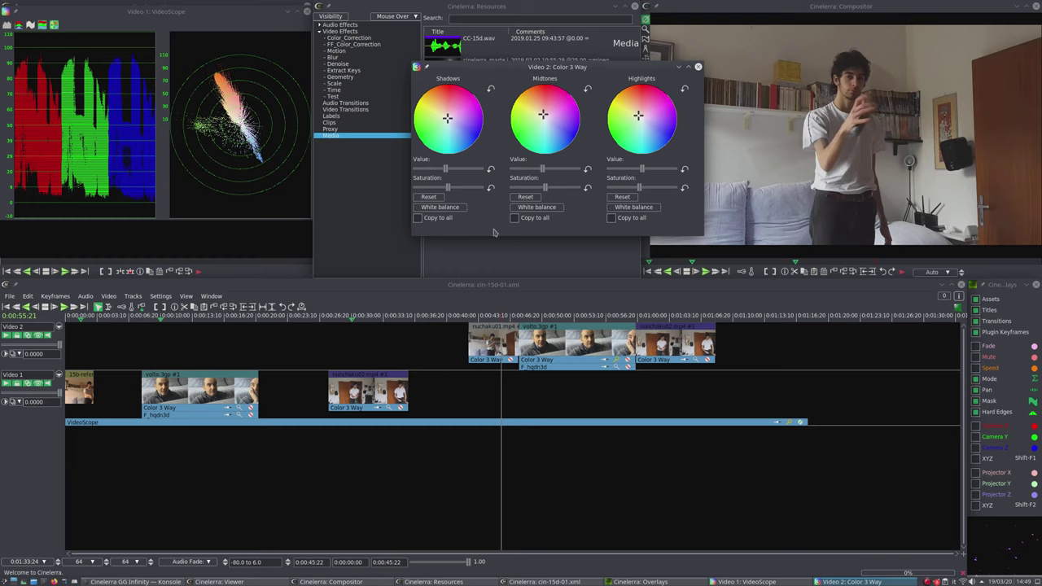
left_click(697, 66)
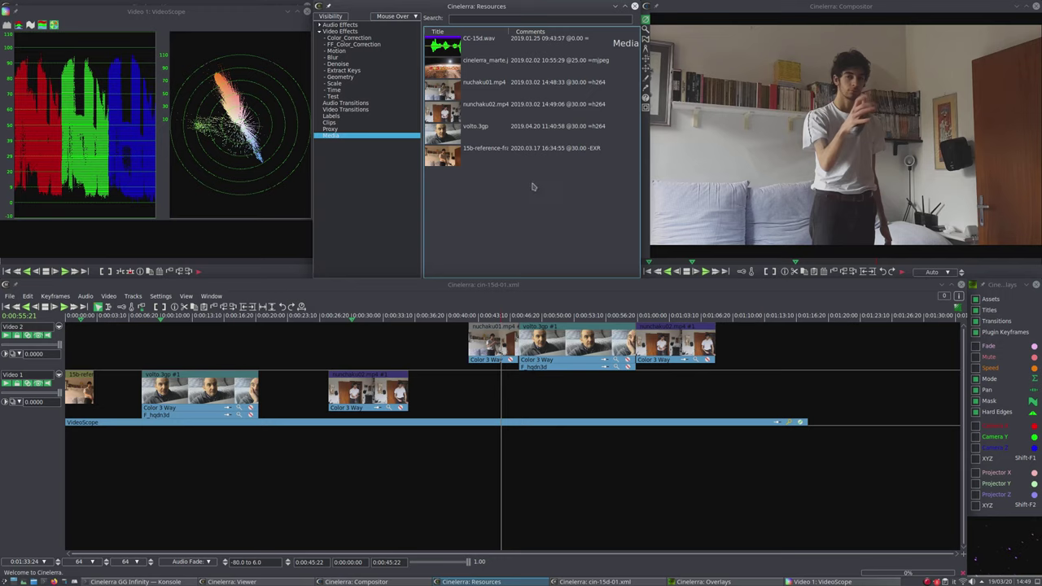
View volto.3gp, nunchaku02.mp4 and nuchaku01.mp4 in separate new windows arranged side by side.
right_click(451, 136)
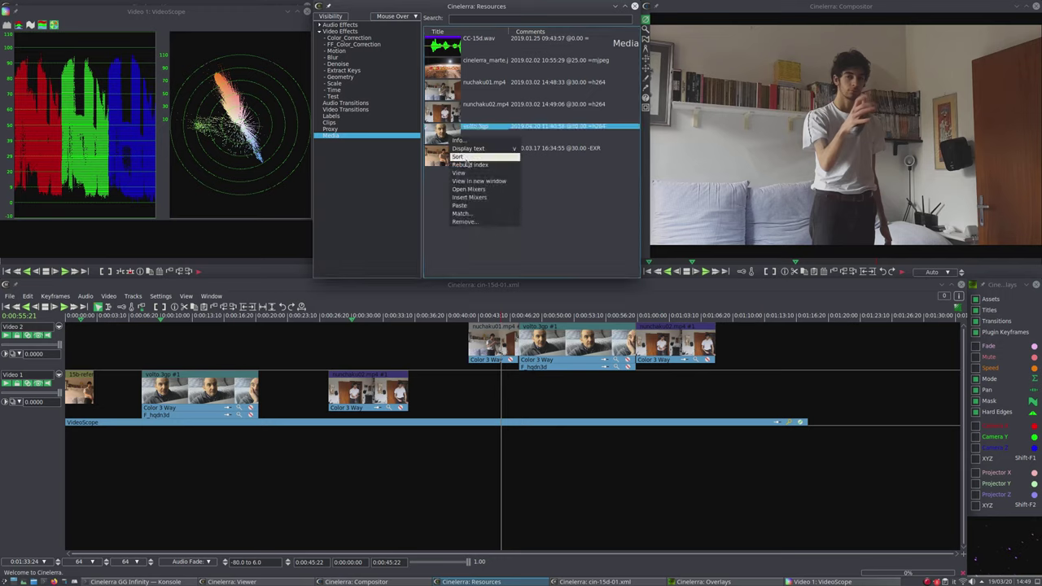
left_click(479, 181)
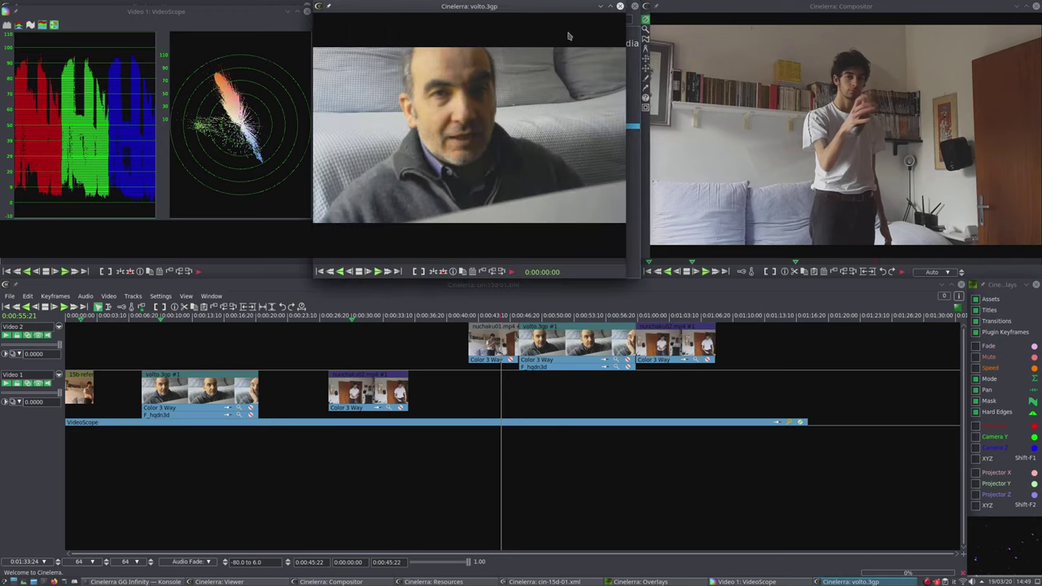
left_click_drag(509, 12, 260, 11)
left_click(443, 112)
right_click(443, 114)
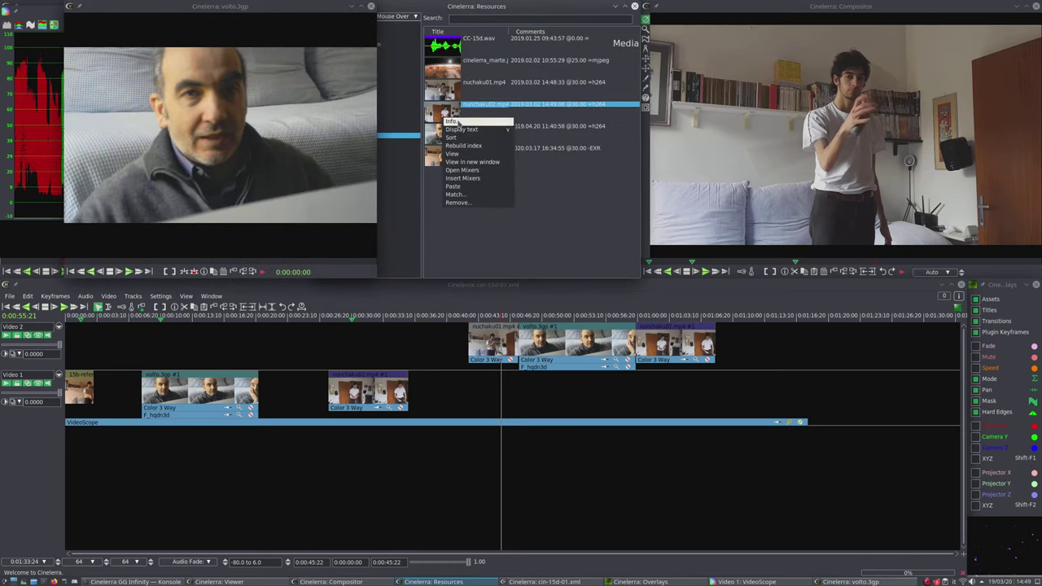
left_click(481, 164)
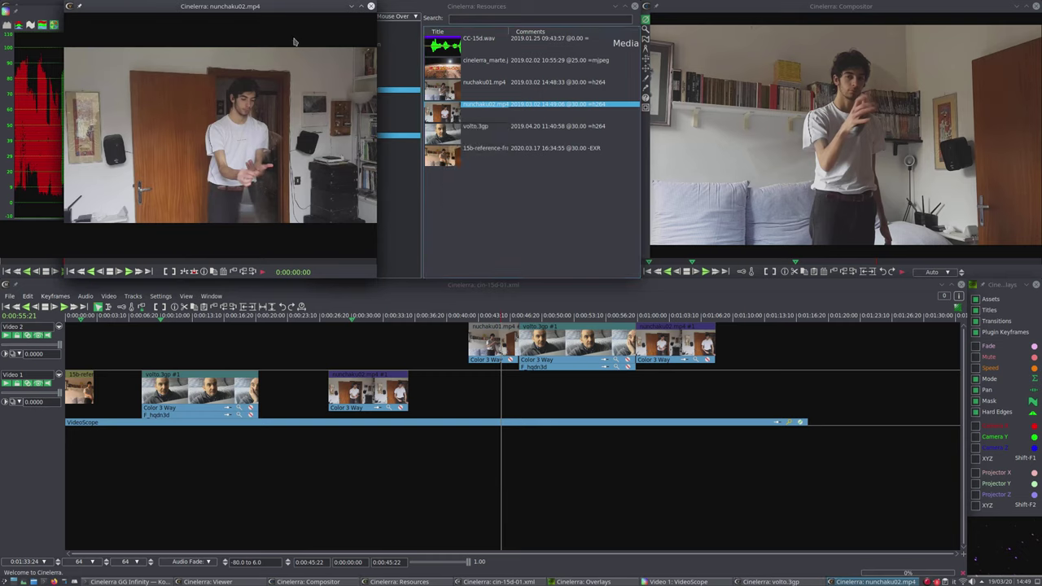
left_click(440, 91)
right_click(439, 93)
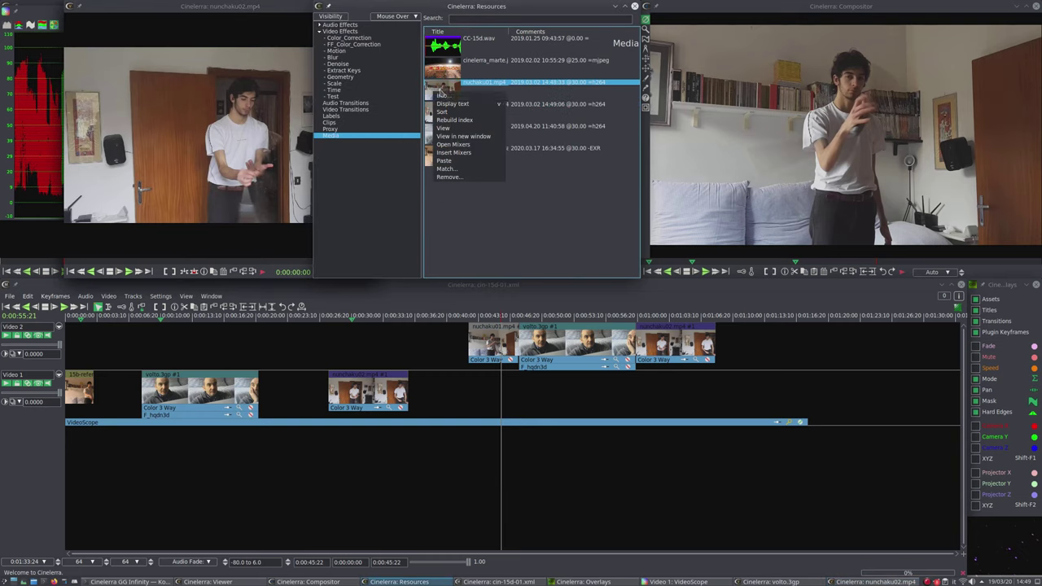
left_click(463, 135)
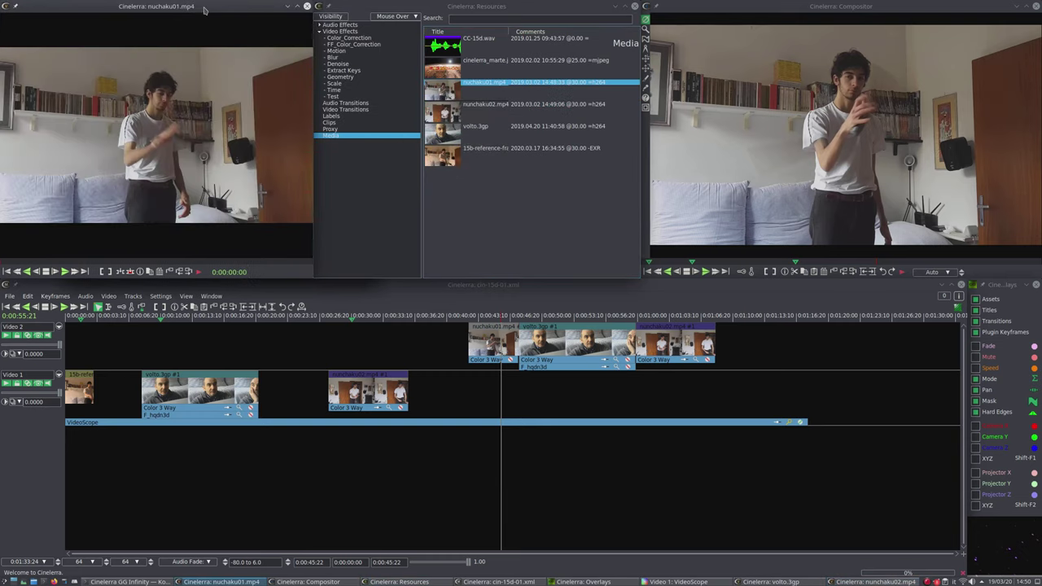
left_click_drag(217, 13, 809, 29)
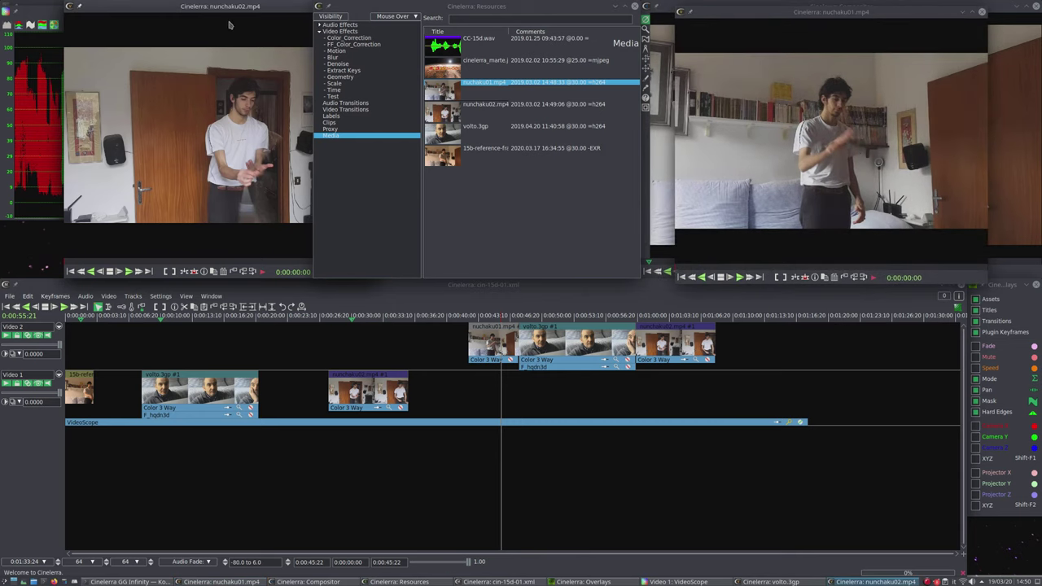
left_click_drag(204, 10, 458, 19)
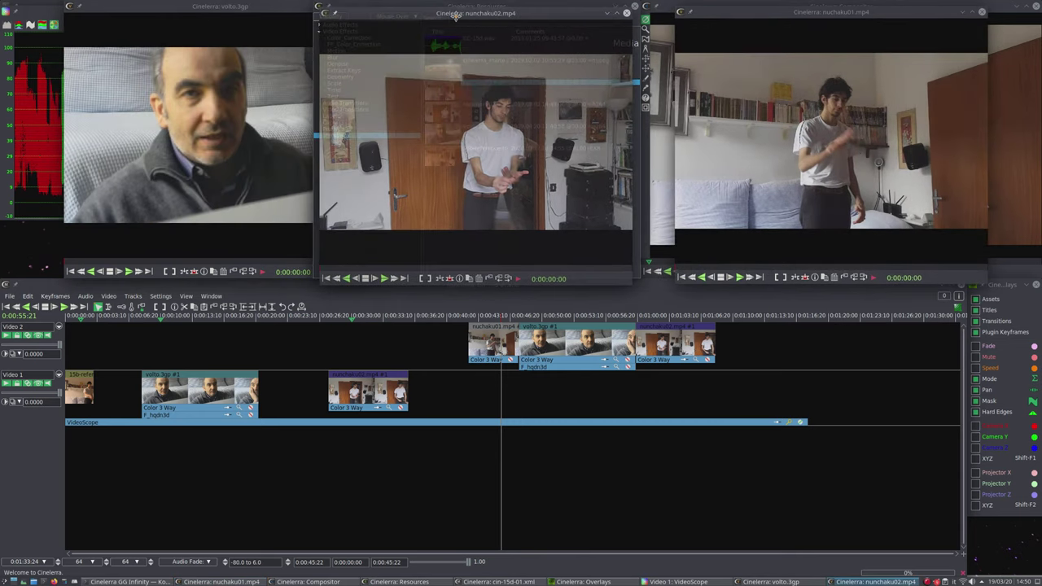
Play parts of nunchaku02.mp4, nuchaku01.mp4 and volto.3gp in their viewers to compare the framing and colours of the shots.
left_click(394, 276)
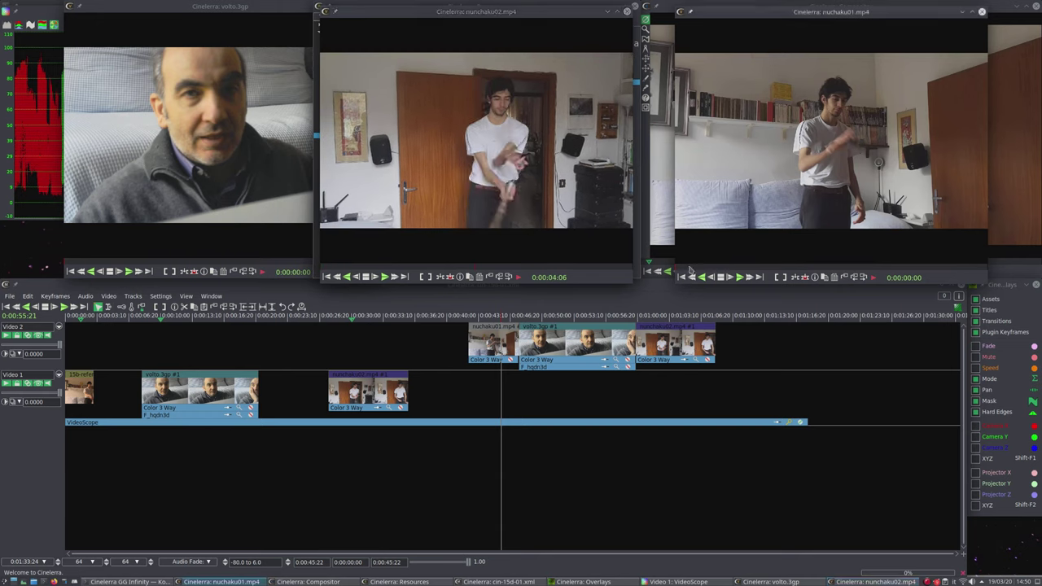
key("space")
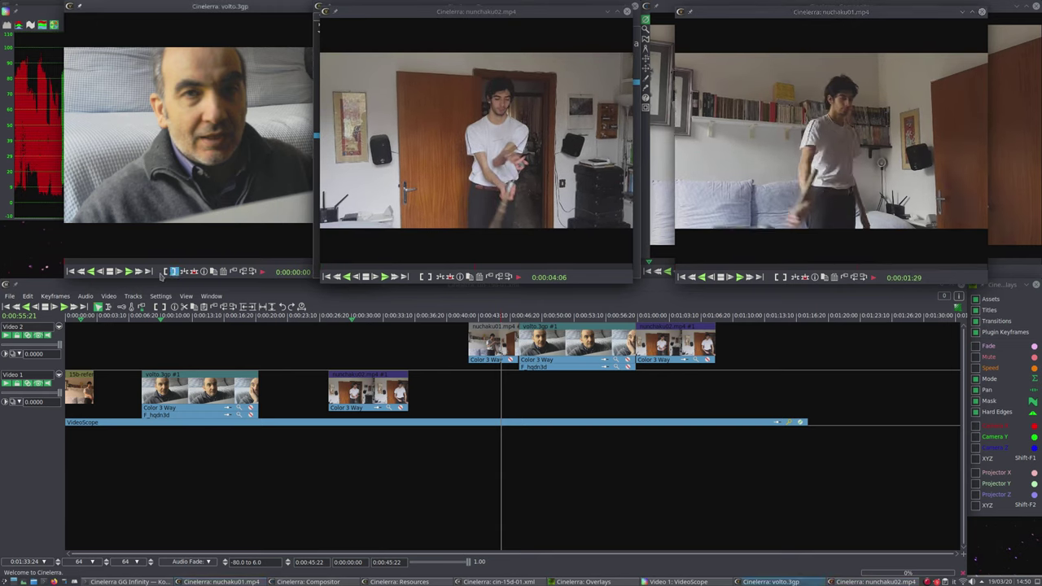
left_click(128, 271)
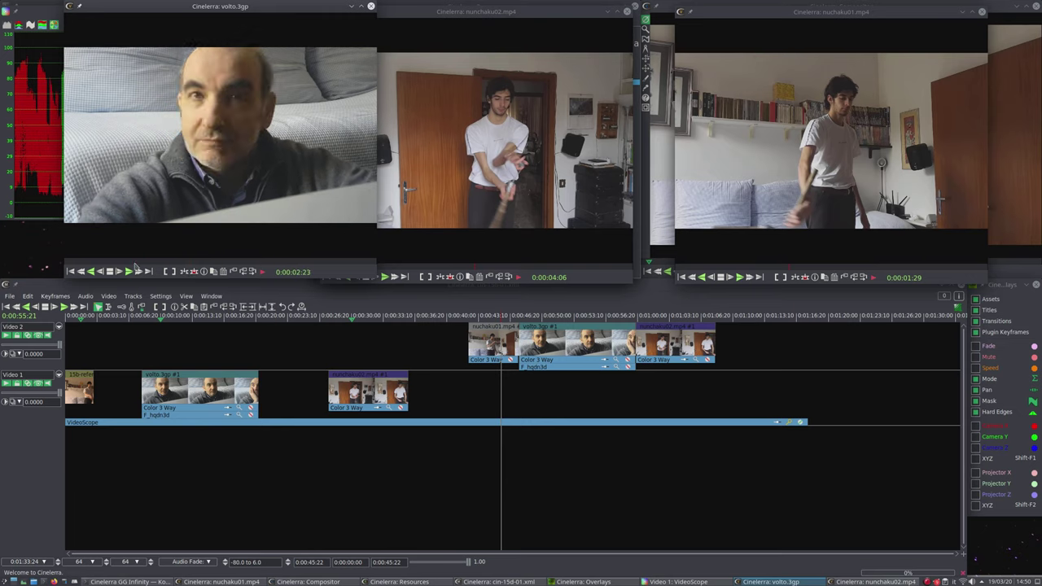
left_click_drag(203, 9, 157, 8)
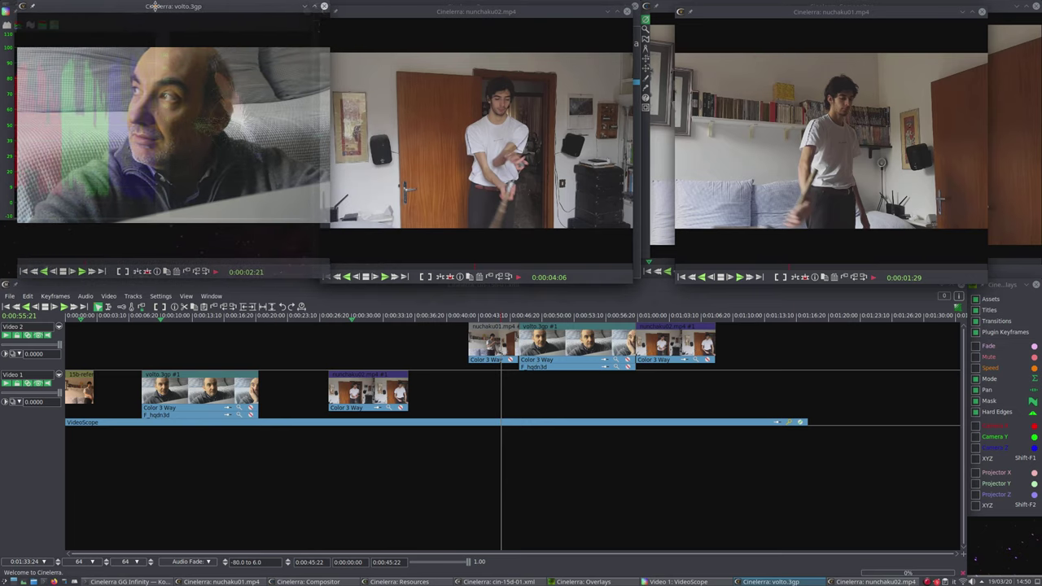
left_click(92, 271)
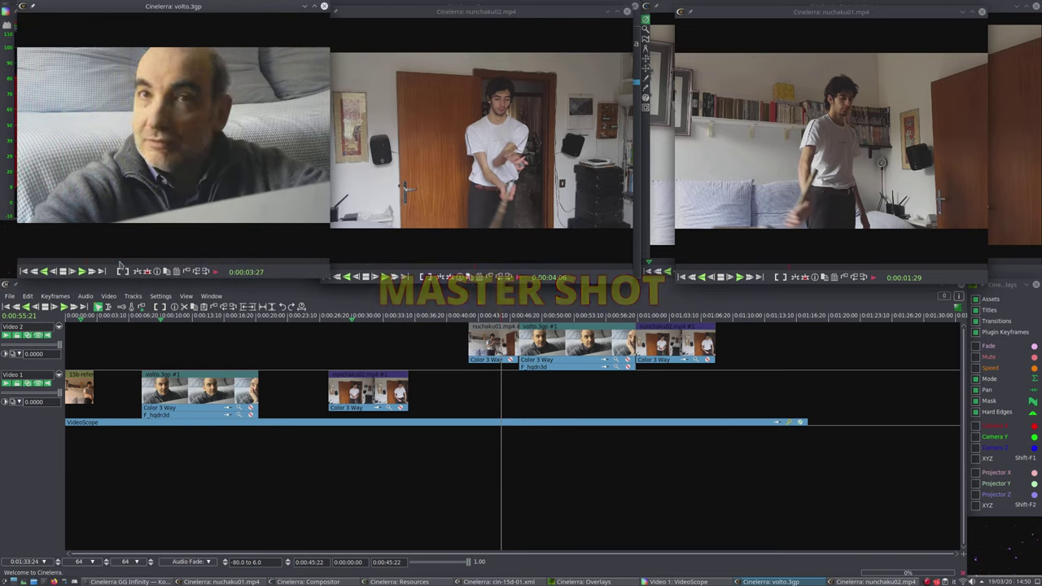
left_click(359, 277)
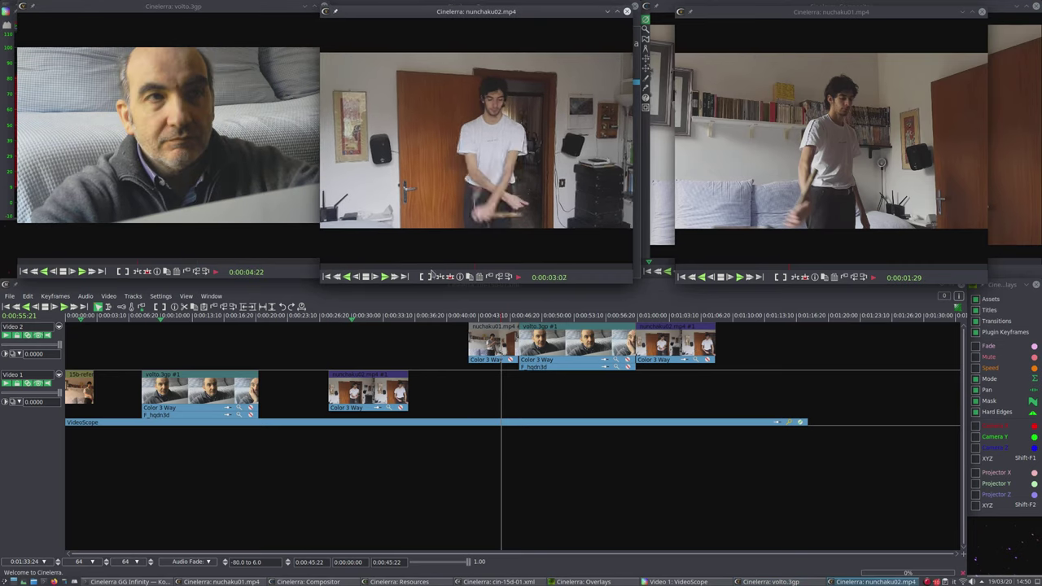
left_click(710, 277)
left_click(739, 277)
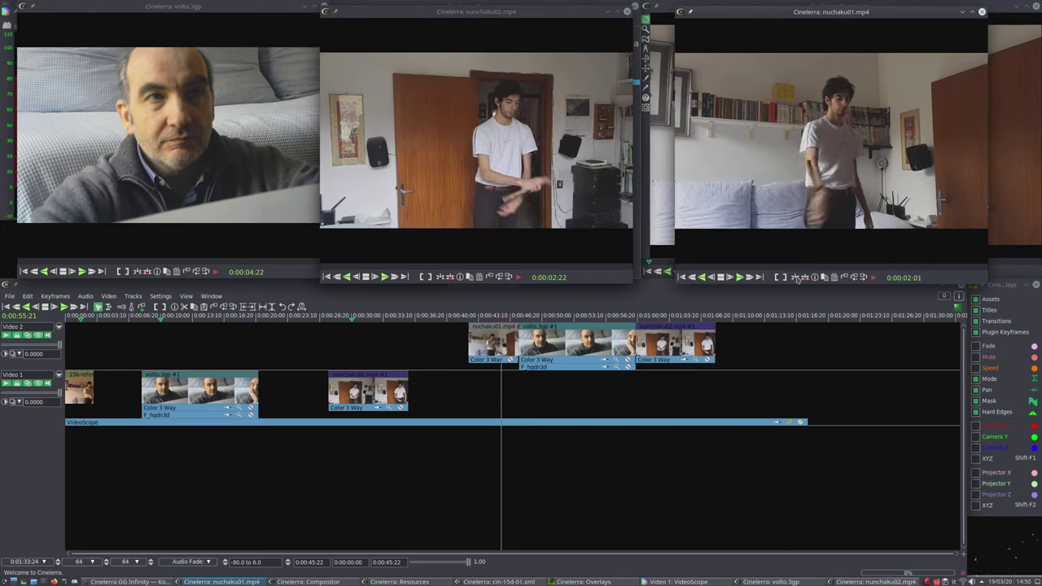
key("KP_6")
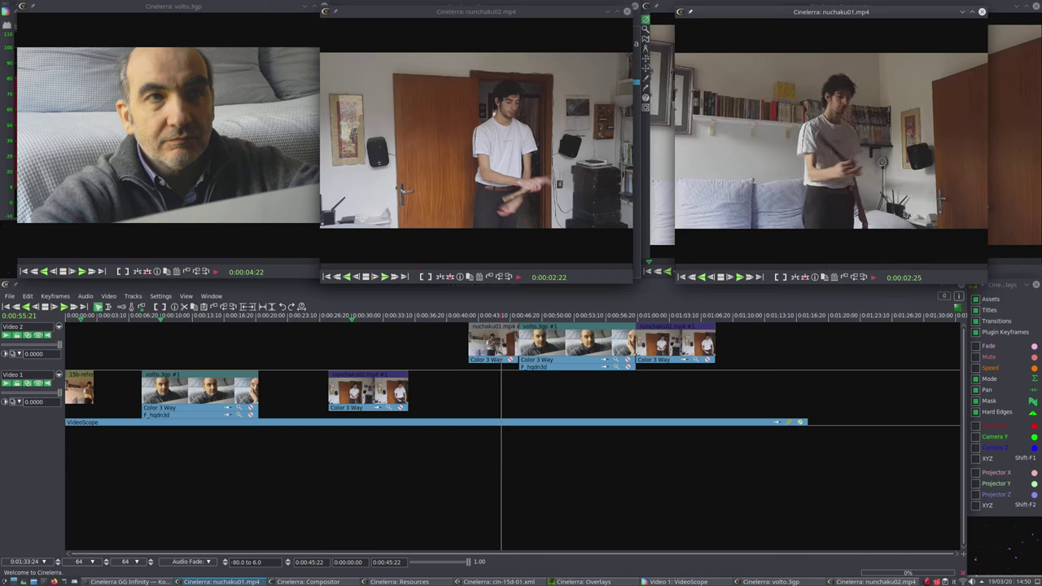
left_click(529, 117)
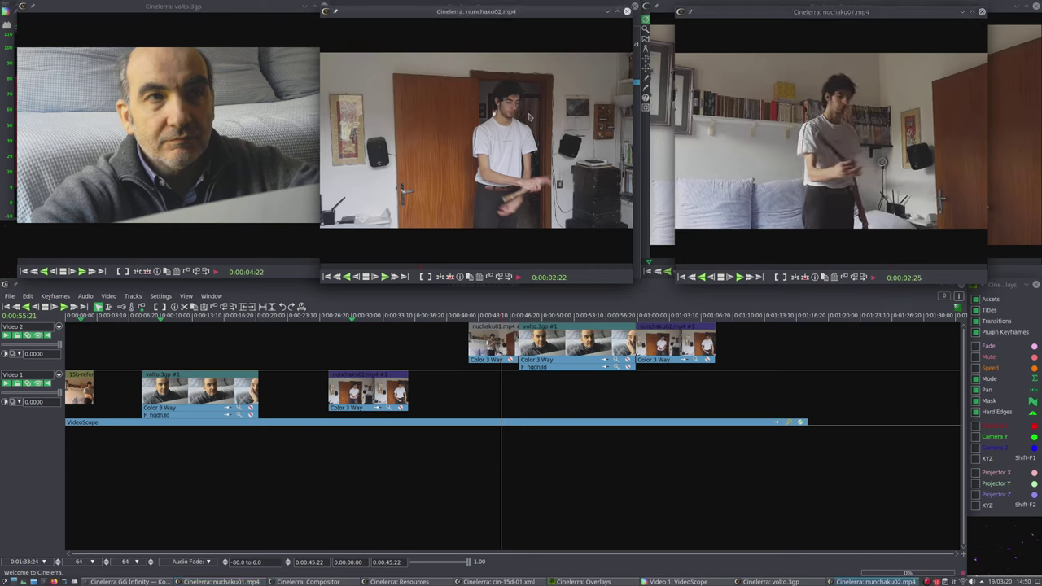
left_click(262, 88)
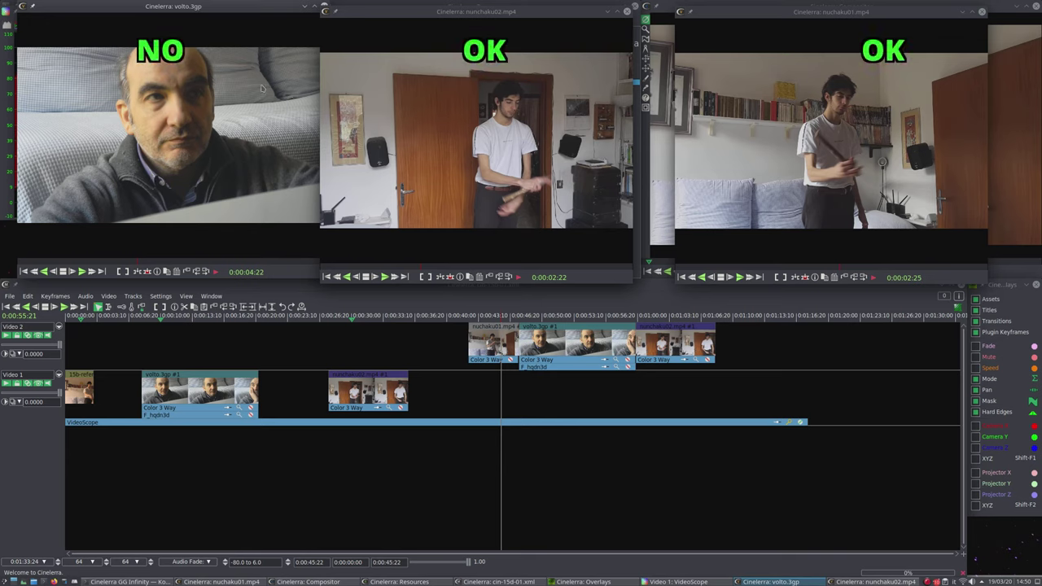
left_click(457, 191)
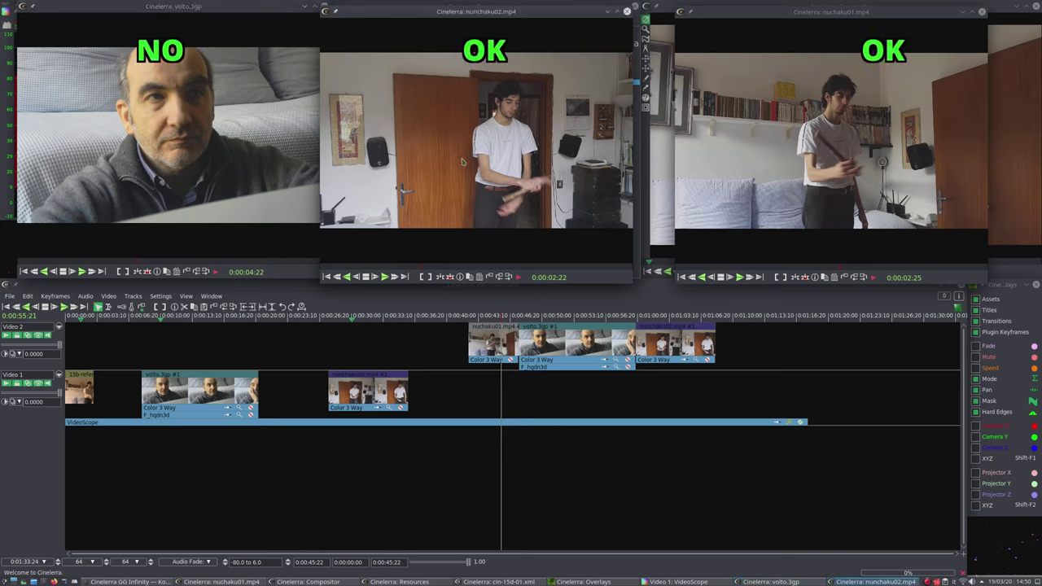
Close the nuchaku01.mp4 and nunchaku02.mp4 viewer windows and close the volto.3gp source in the remaining viewer.
key("alt+Tab")
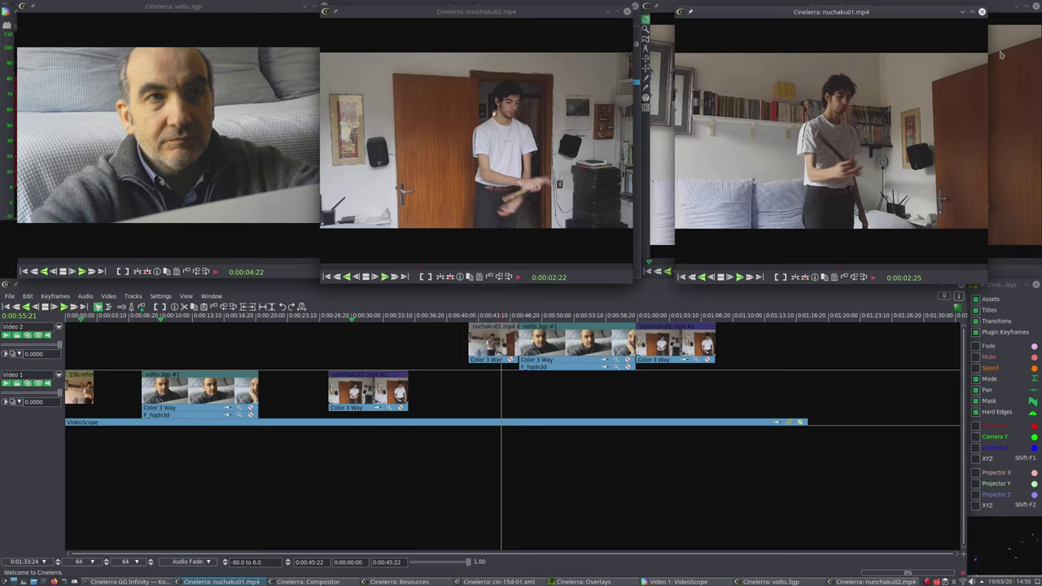
left_click(981, 11)
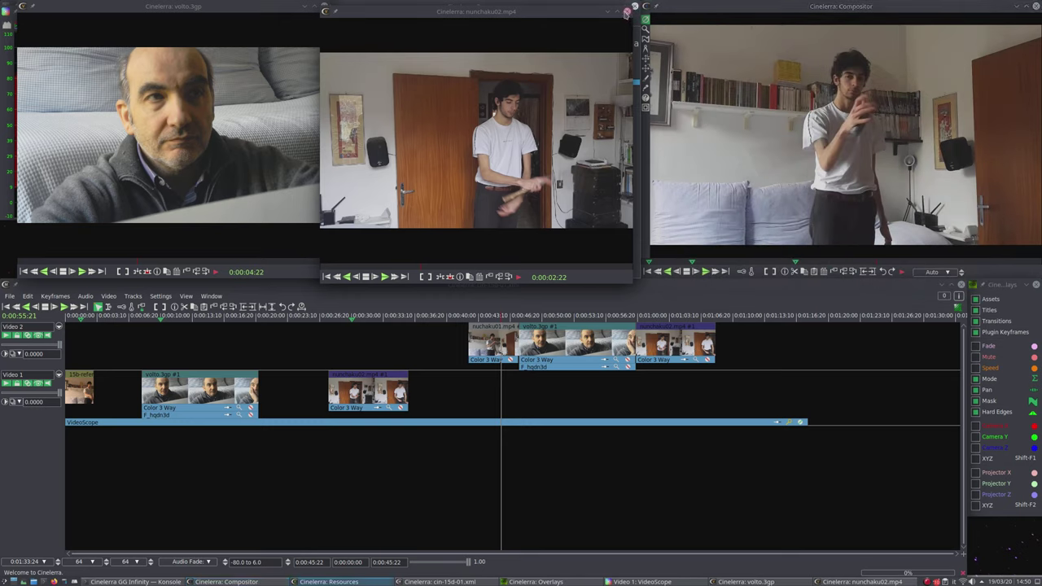
left_click(626, 12)
right_click(192, 161)
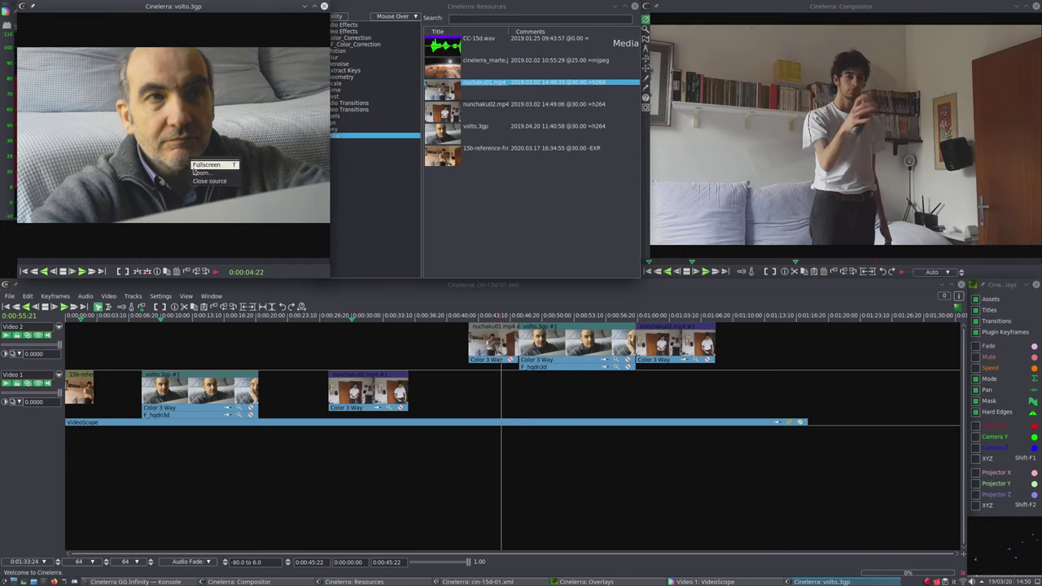
left_click(209, 181)
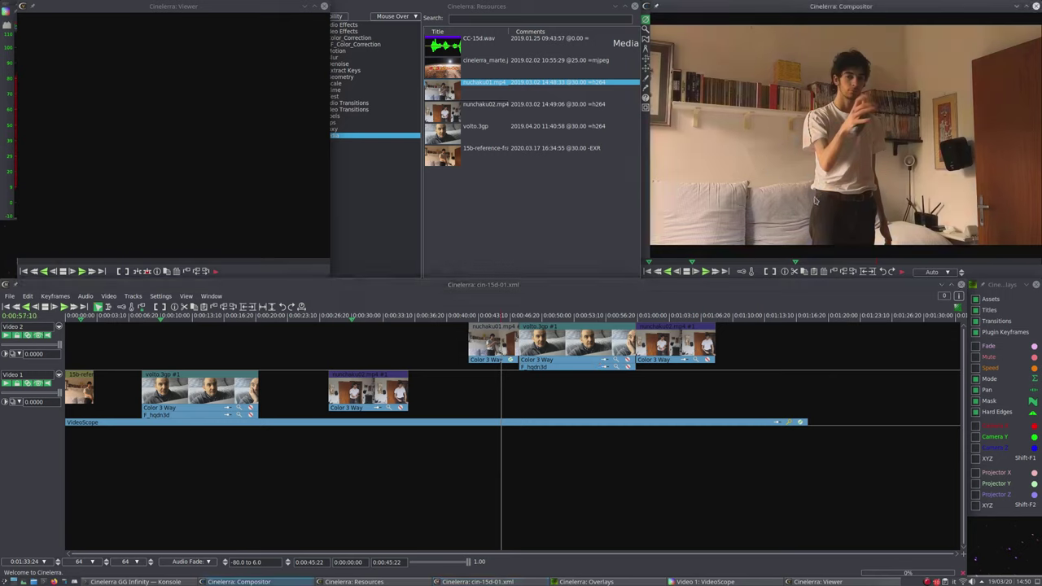
Show the Color 3 Way settings of the nuchaku01.mp4 clip on Video 2.
right_click(490, 365)
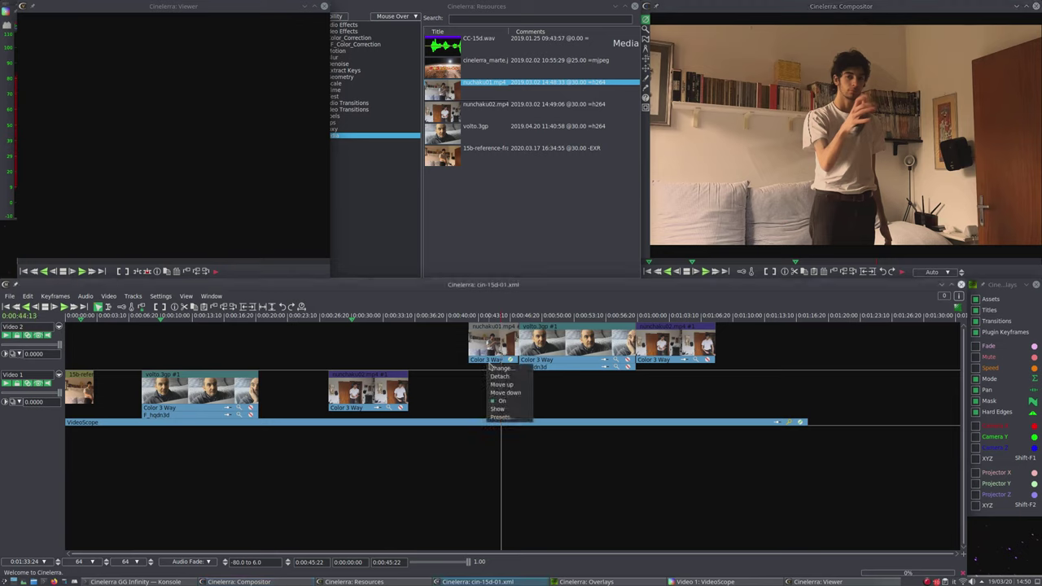
left_click(498, 410)
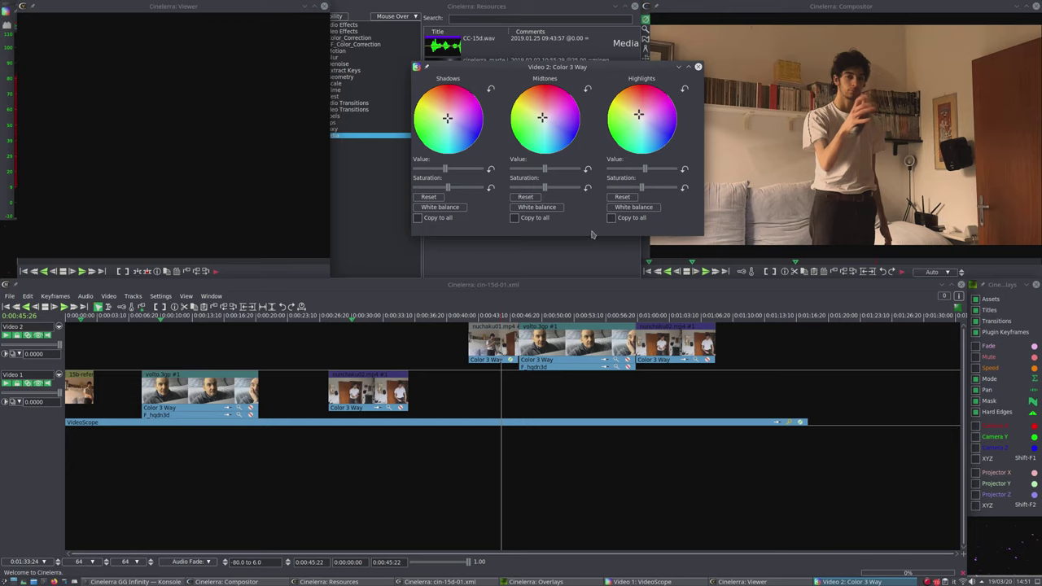
Close the Color 3 Way settings, show the VideoScope of Video 1 and display the volto.3gp clip on Video 1 in it.
left_click(698, 68)
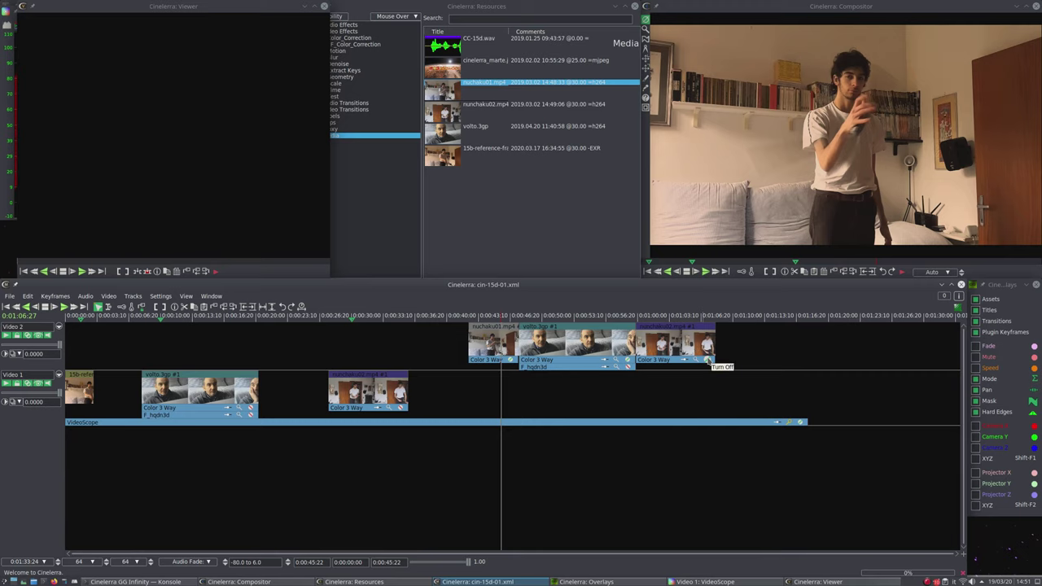
left_click(788, 422)
left_click(788, 422)
left_click(201, 316)
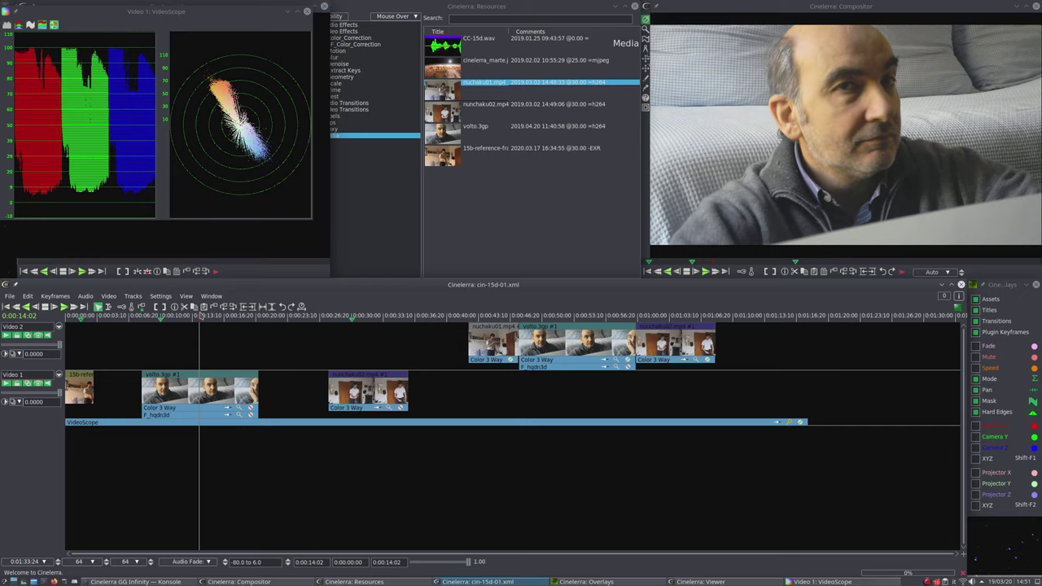
Compare the nuchaku01.mp4 clip on Video 2 with the volto.3gp clip on Video 1.
mouse_move(498, 316)
left_mouse_down()
mouse_move(645, 317)
mouse_move(663, 334)
mouse_move(494, 334)
left_mouse_up()
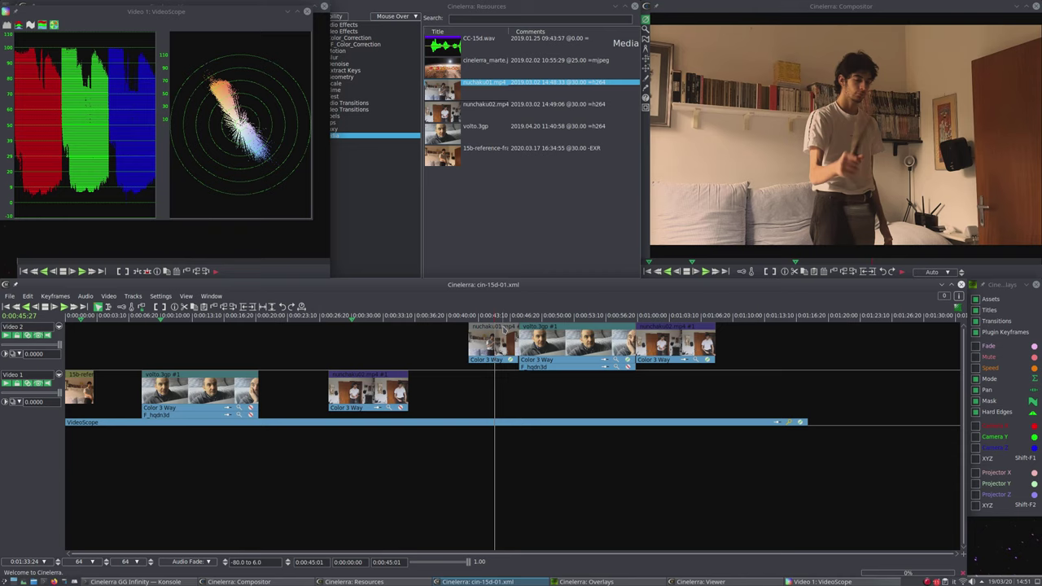
left_click(199, 316)
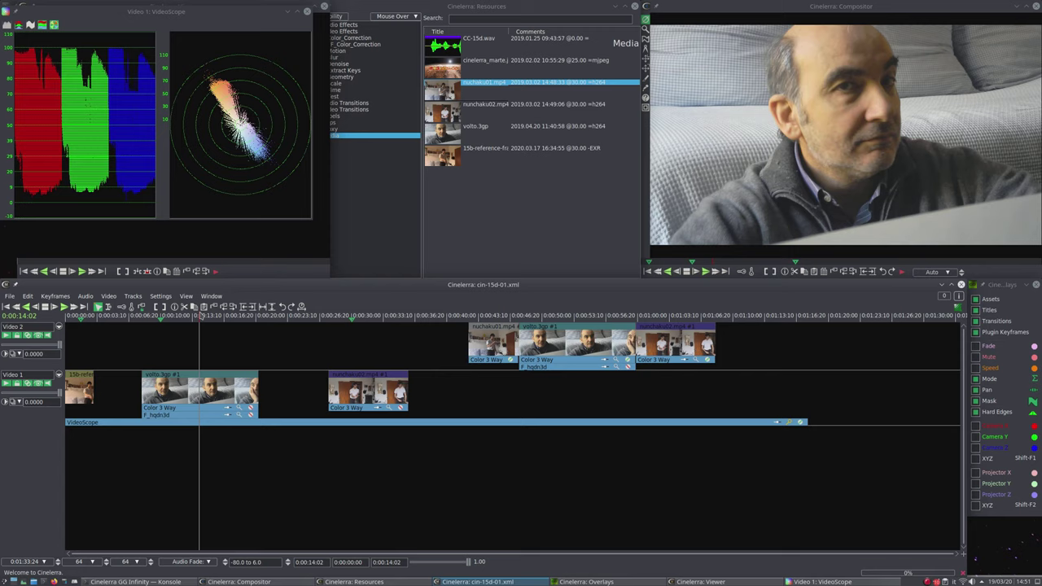
left_click(195, 316)
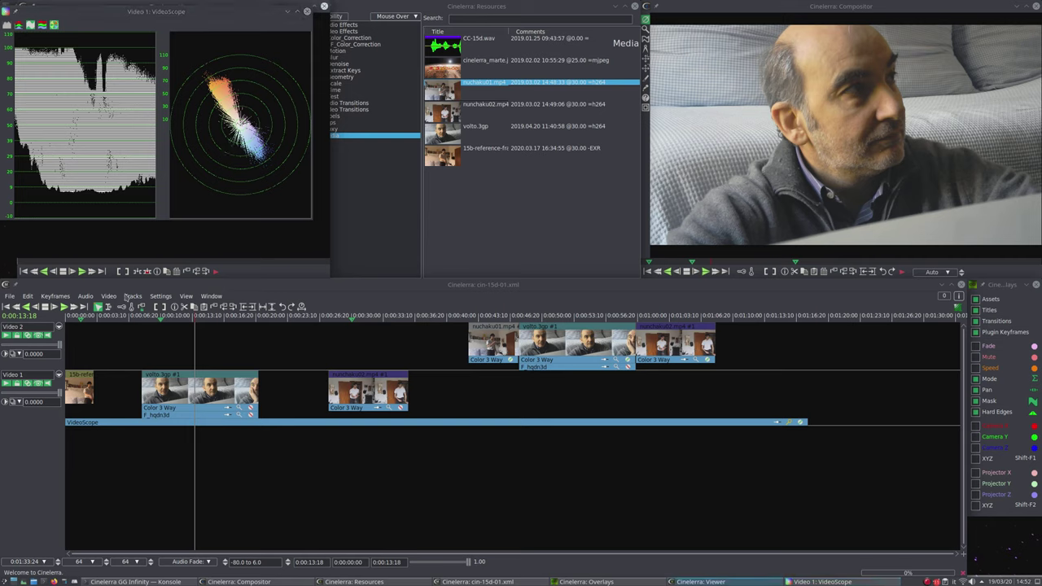
Alternate repeatedly between the reference frame label and the volto-Ref-Frame label to compare their images and scopes.
left_click(82, 318)
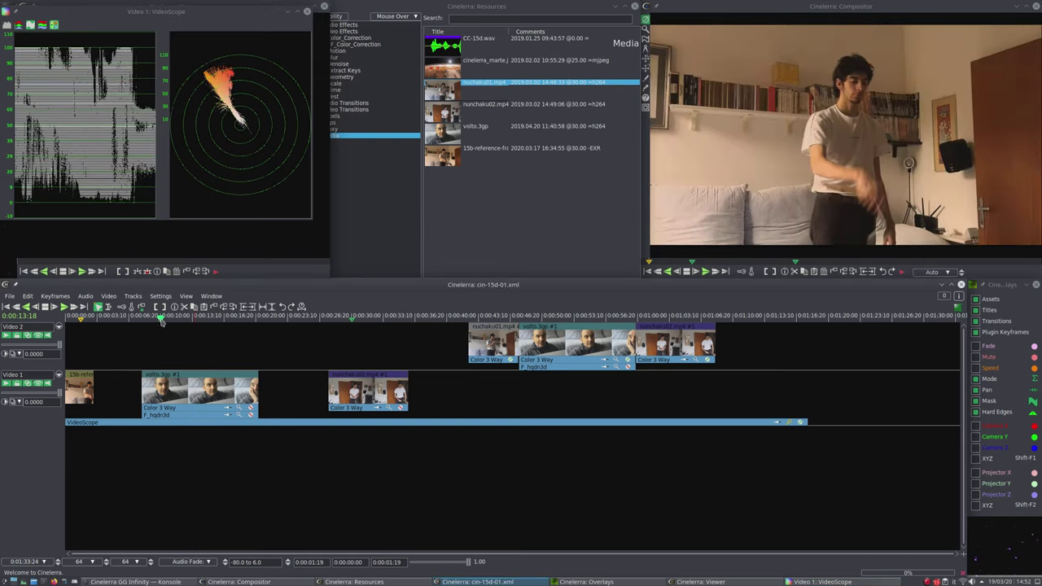
left_click(159, 318)
left_click(79, 317)
left_click(160, 318)
left_click(79, 317)
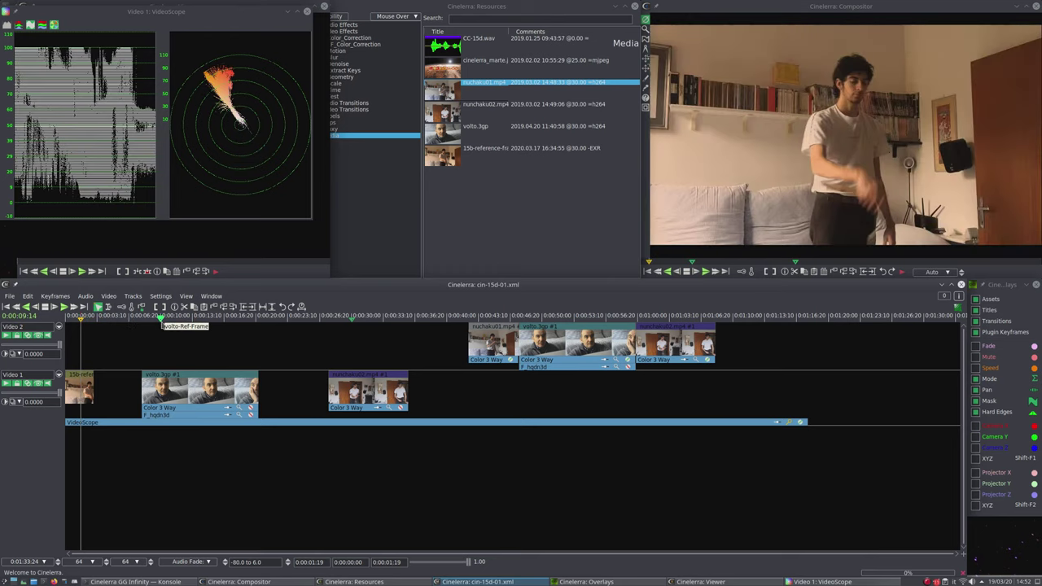
left_click(161, 318)
left_click(80, 318)
left_click(161, 318)
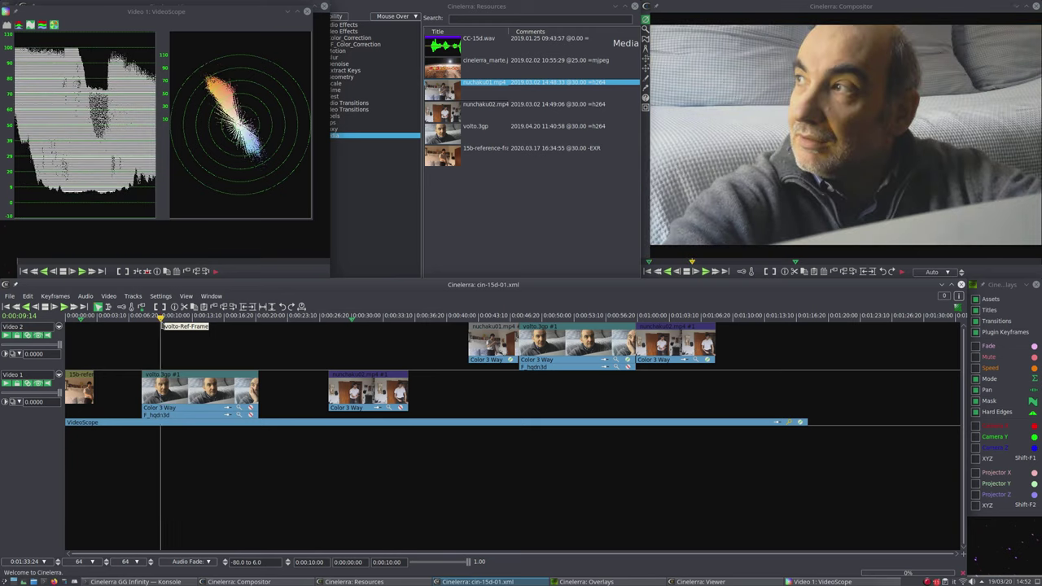
left_click(80, 318)
left_click(160, 318)
left_click(80, 318)
left_click(160, 318)
Step back and forth through the timeline labels of nunchaku02.mp4, volto.3gp and the reference frame, ending on the reference frame.
key("ctrl+Right")
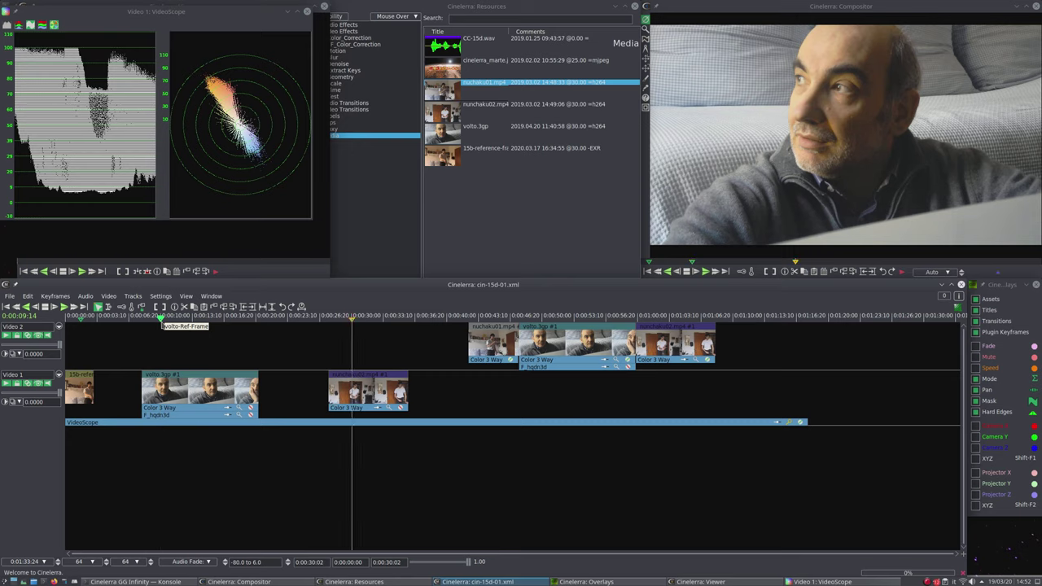
key("ctrl+Left")
key("ctrl+Left")
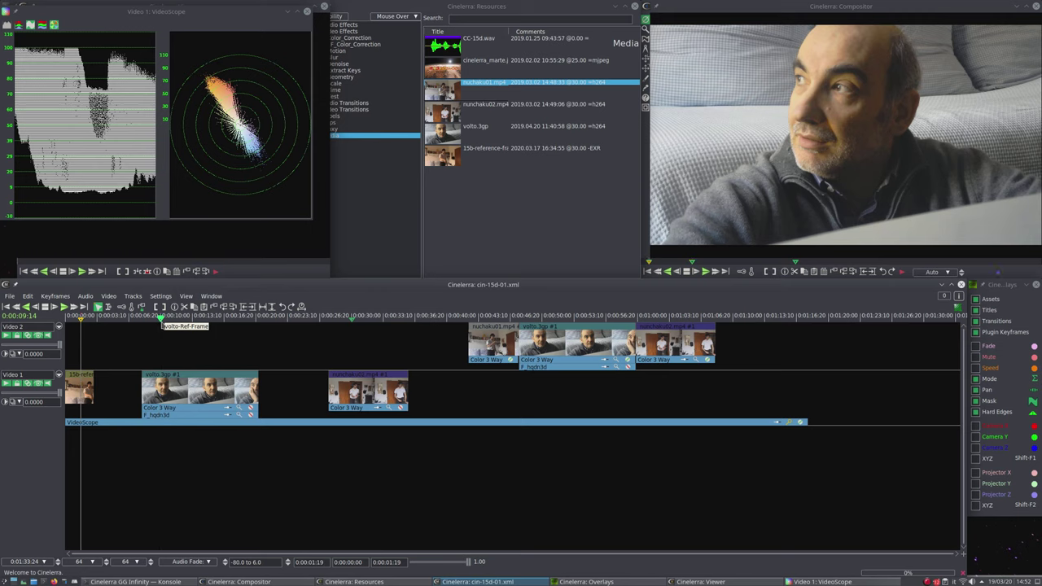
key("ctrl+Right")
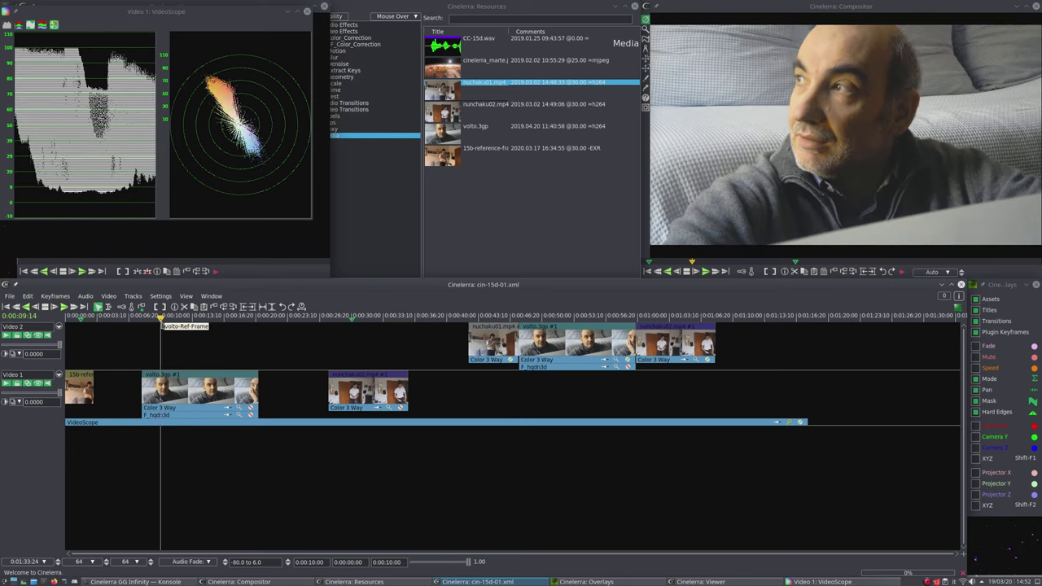
key("ctrl+Right")
key("ctrl+Left")
key("ctrl+Left")
key("ctrl+Right")
key("ctrl+Left")
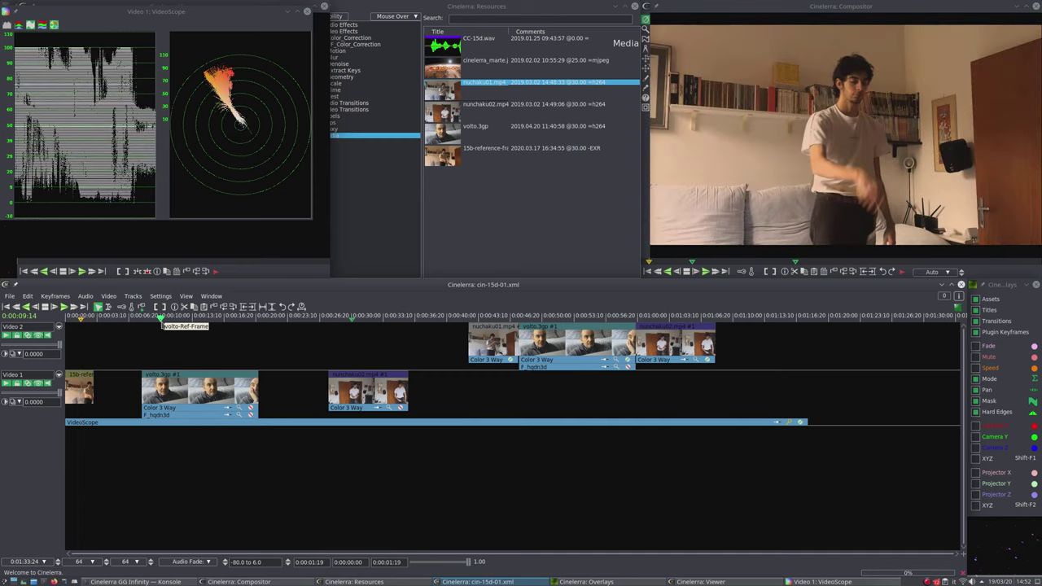
View the colour-matched volto.3gp and nunchaku02.mp4 clips on Video 2 and locate the volto.3gp and nunchaku02.mp4 reference labels.
left_click(485, 317)
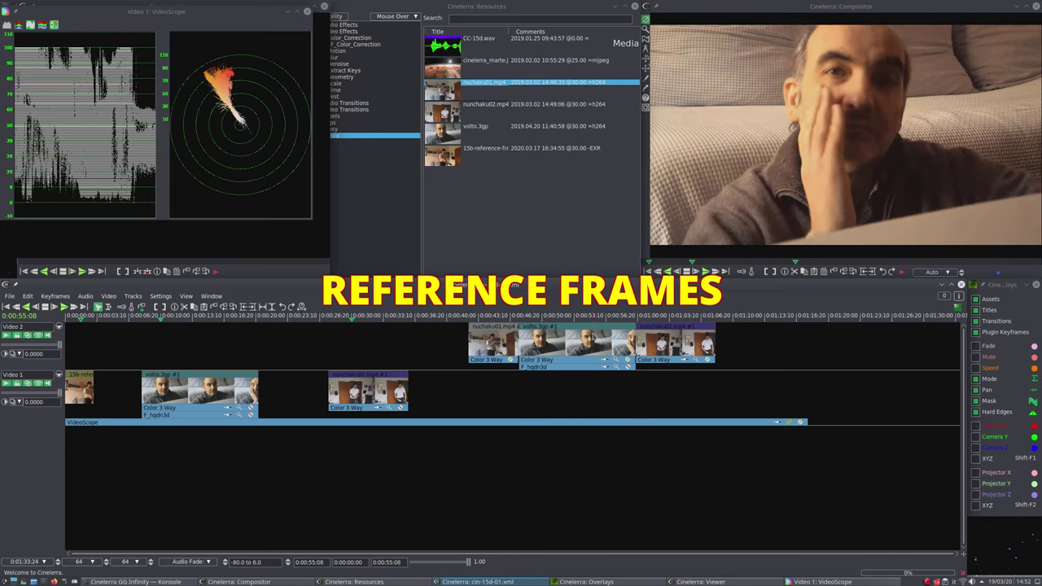
left_click(660, 318)
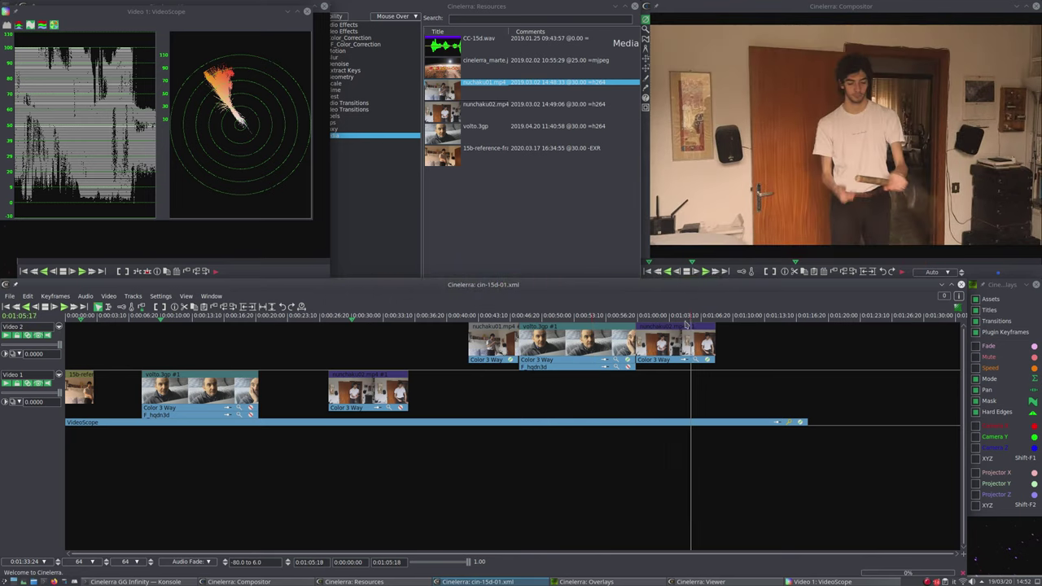
left_click(160, 327)
left_click(160, 325)
left_click_drag(162, 323, 352, 323)
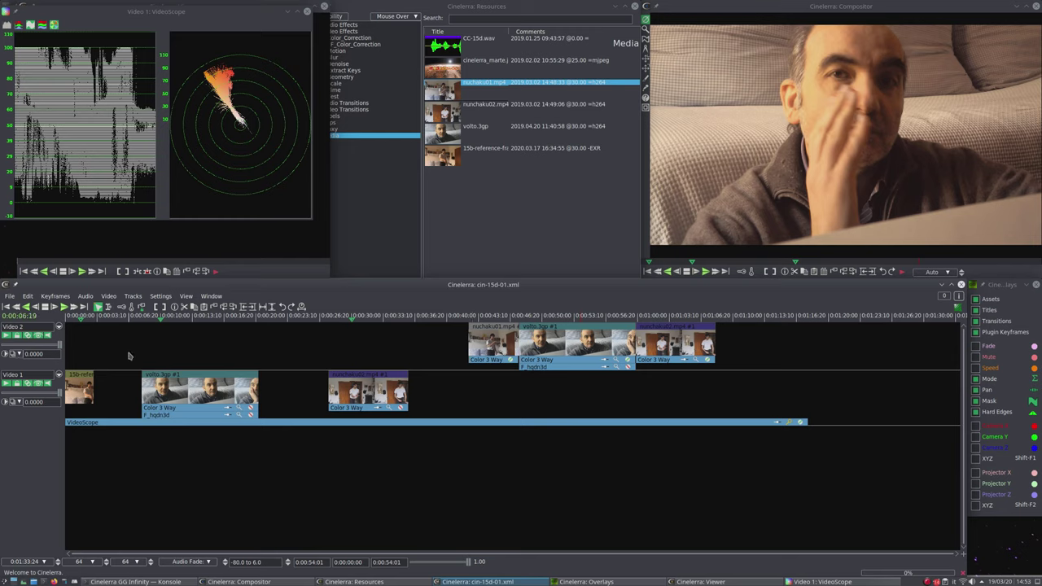
Go from the reference frame label through the volto.3gp label to the nunchaku02.mp4 label and return to the reference frame.
left_click(81, 317)
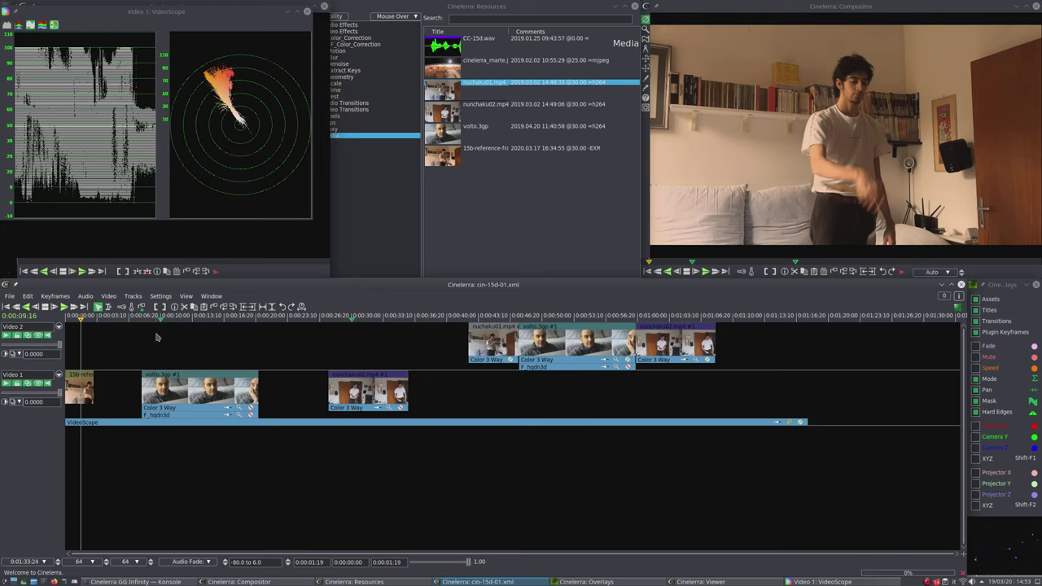
key("ctrl+Right")
key("ctrl+Right")
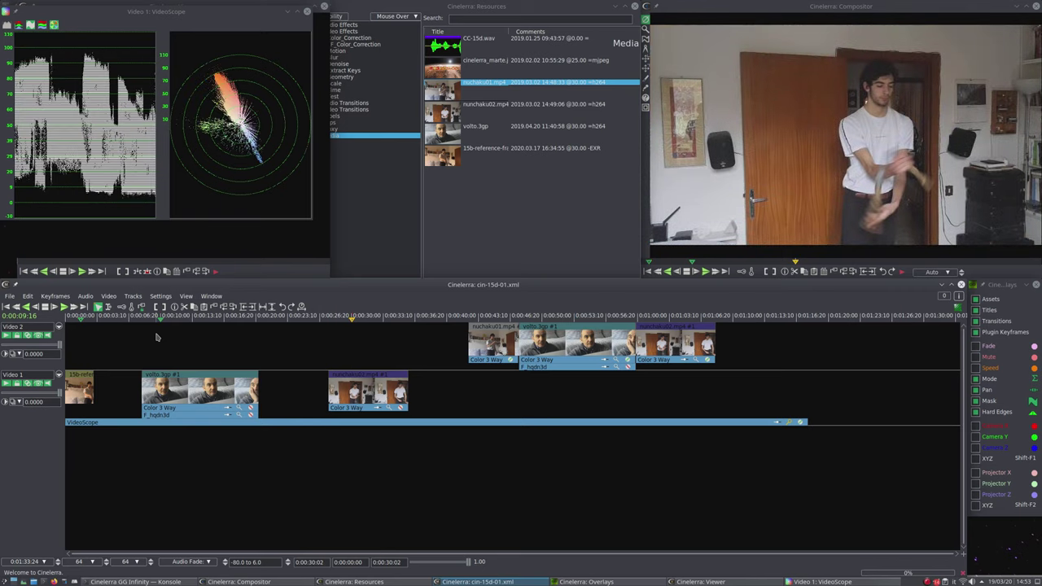
key("ctrl+Left")
key("ctrl+Left")
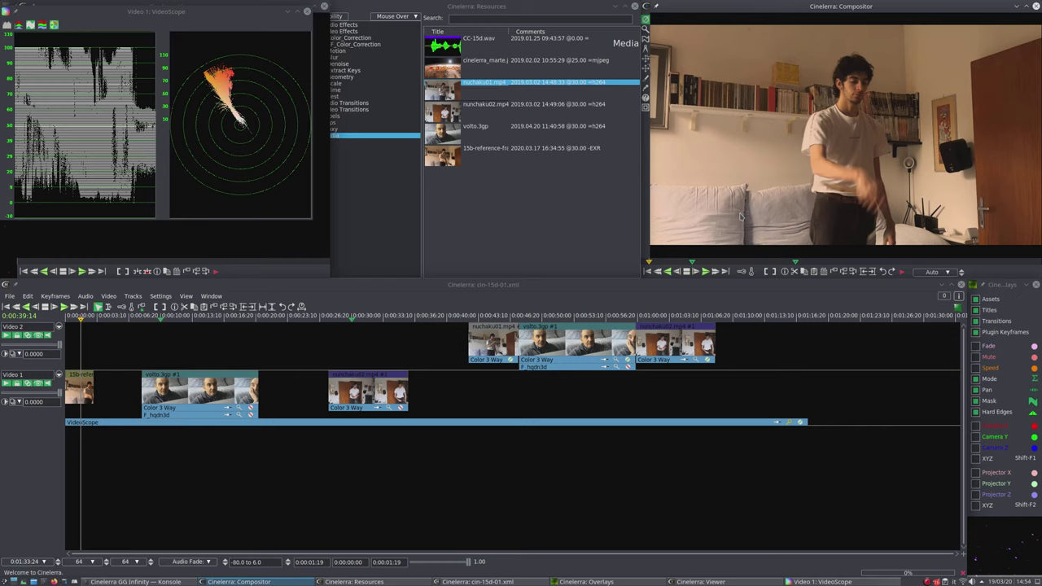
Display the volto.3gp reference frame, then return to the master reference frame to compare their luminance waveforms.
left_click(161, 318)
key("ctrl+z")
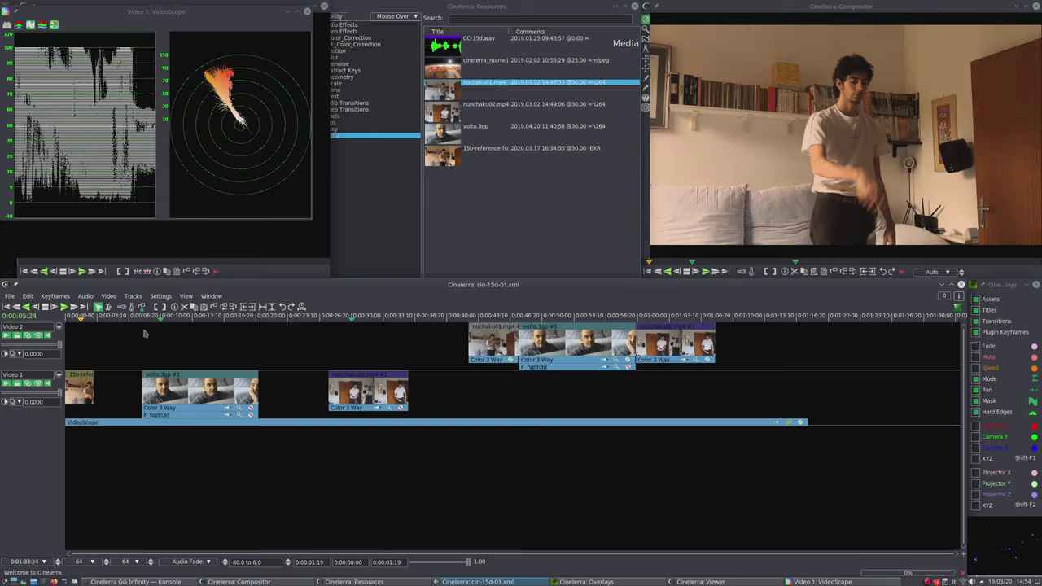
left_click(165, 323)
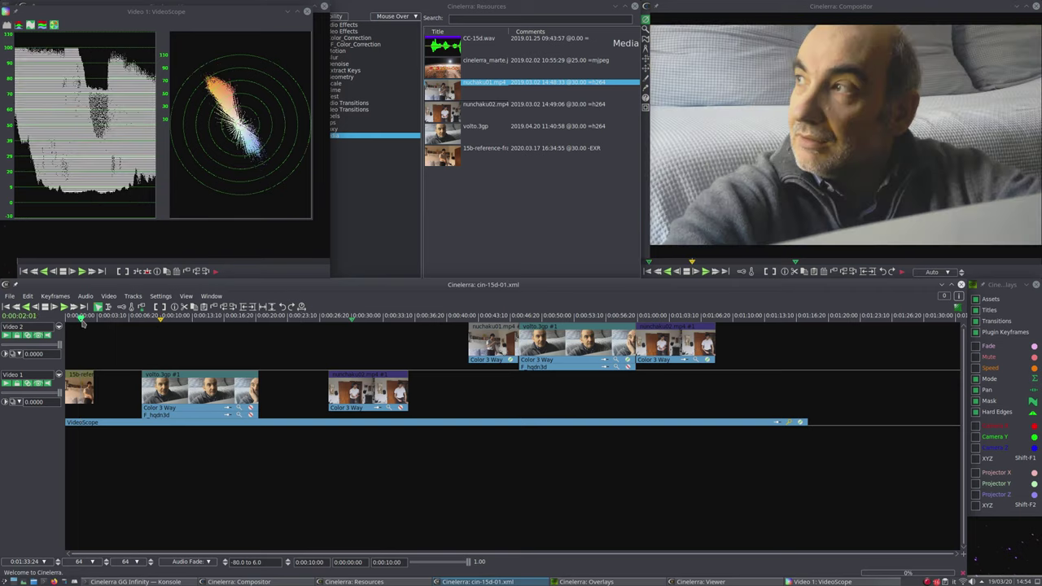
left_click(82, 320)
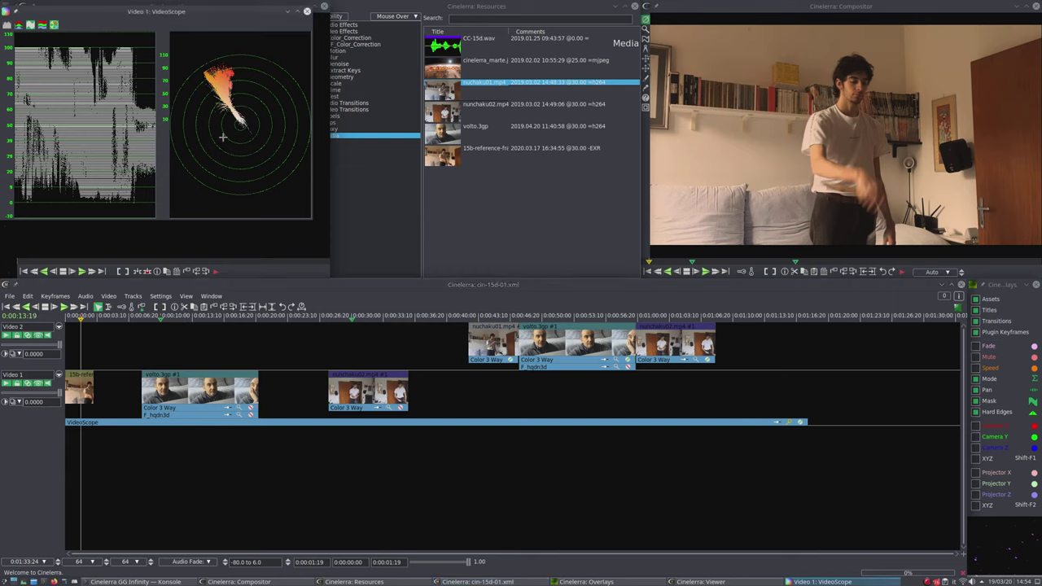
Switch the VideoScope to the RGB parade for the reference frame, then back to the luminance waveform.
left_click(42, 25)
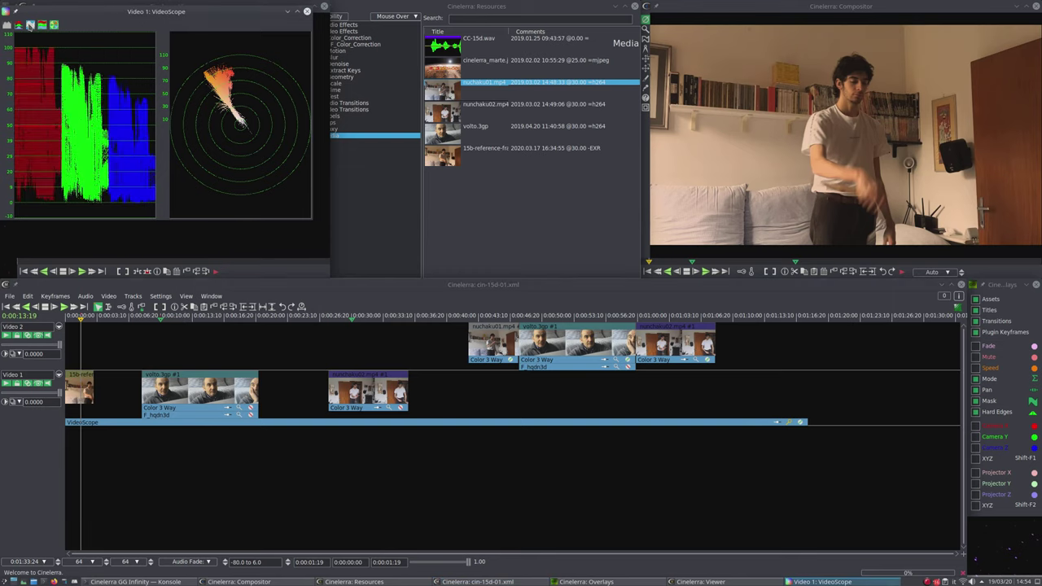
left_click(42, 24)
left_click(42, 25)
left_click(42, 24)
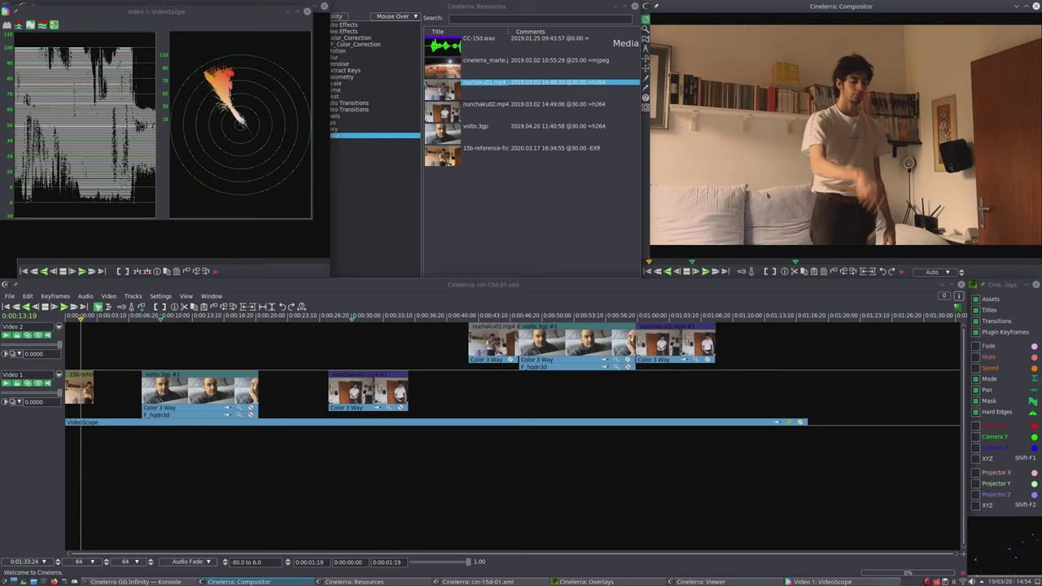
left_click(593, 212)
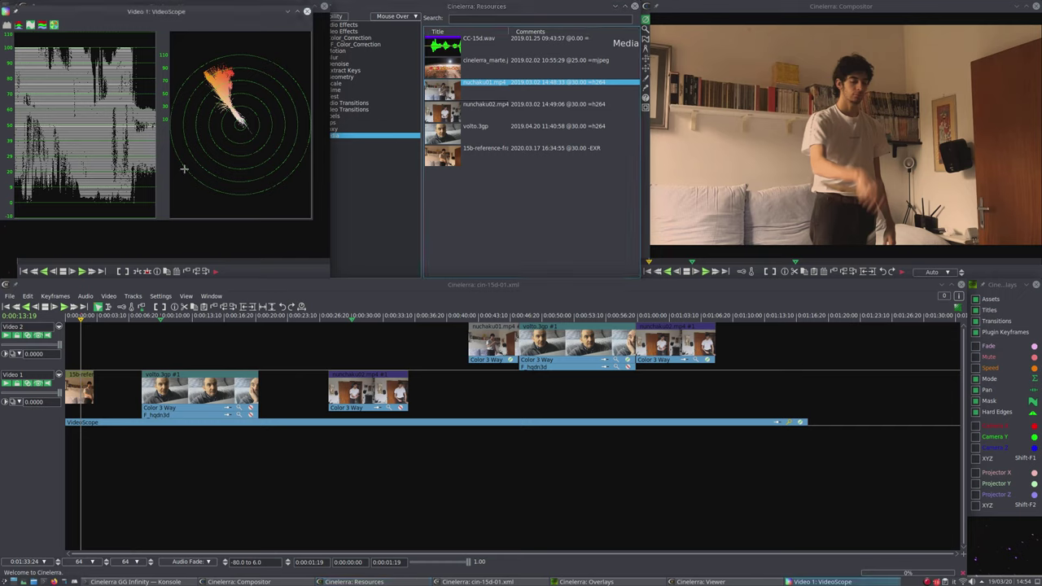
Compare the waveforms at the volto.3gp and reference frame labels, examining the reference frame's highlights, midtones and shadows.
left_click(161, 324)
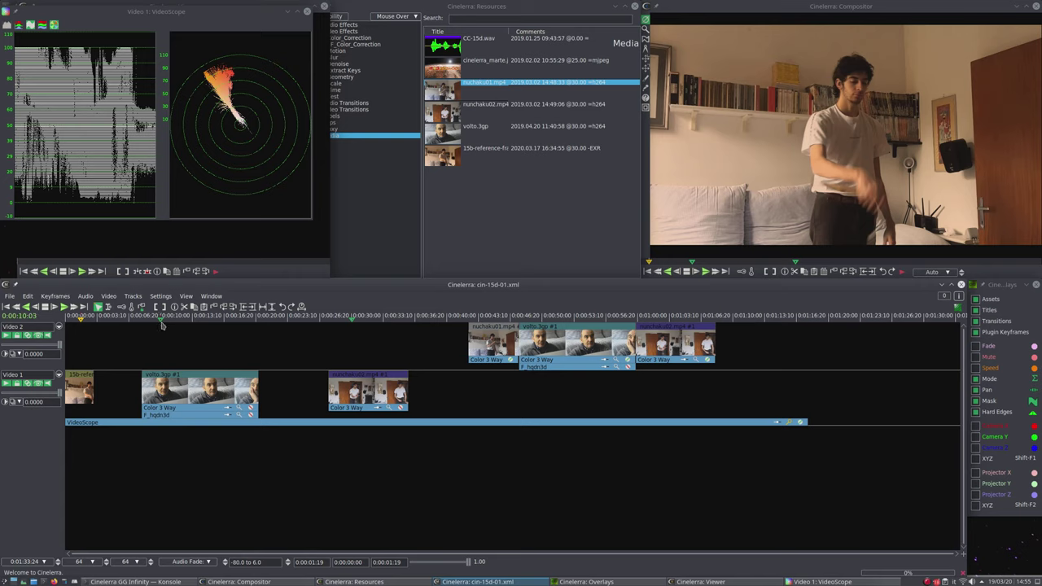
left_click(81, 320)
key("ctrl+Right")
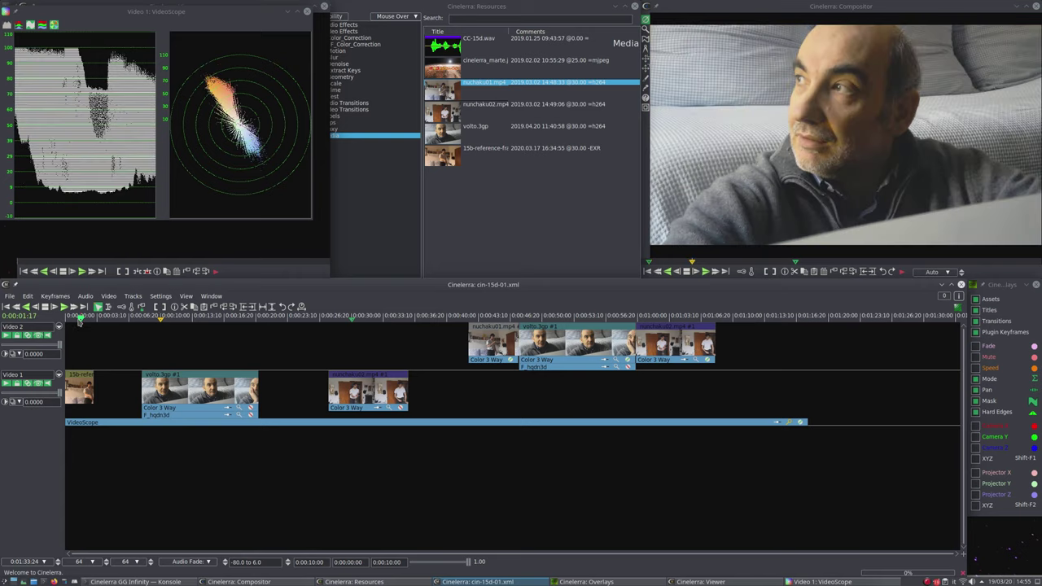
left_click(80, 320)
key("ctrl+Right")
left_click(83, 320)
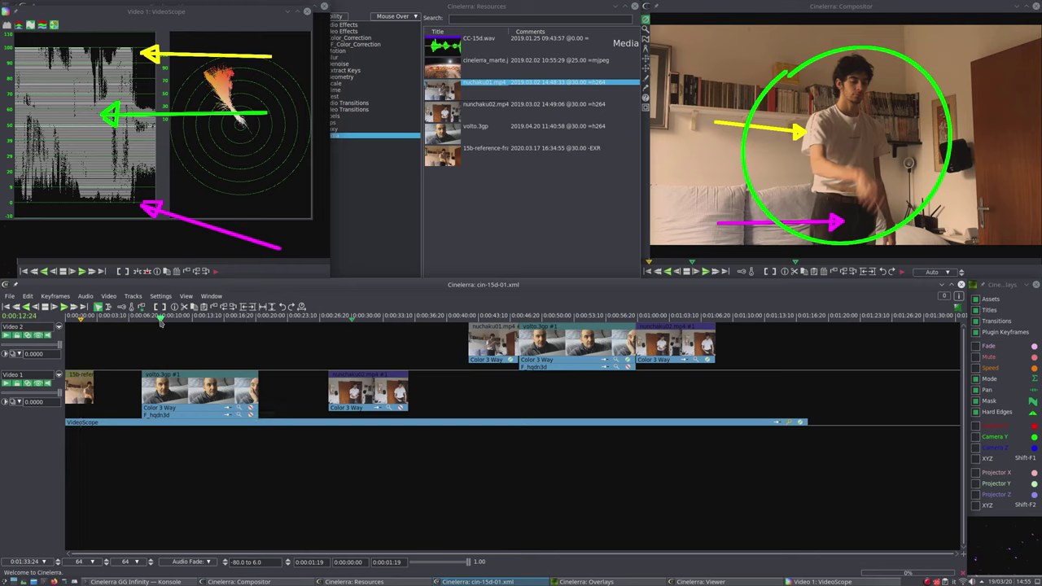
left_click(877, 189)
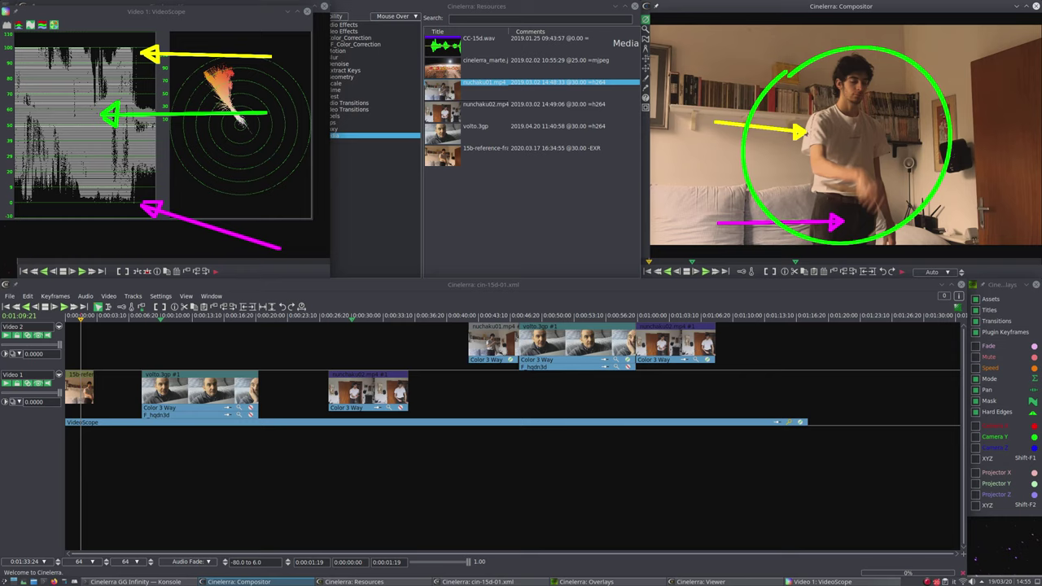
key("shift+super+F11")
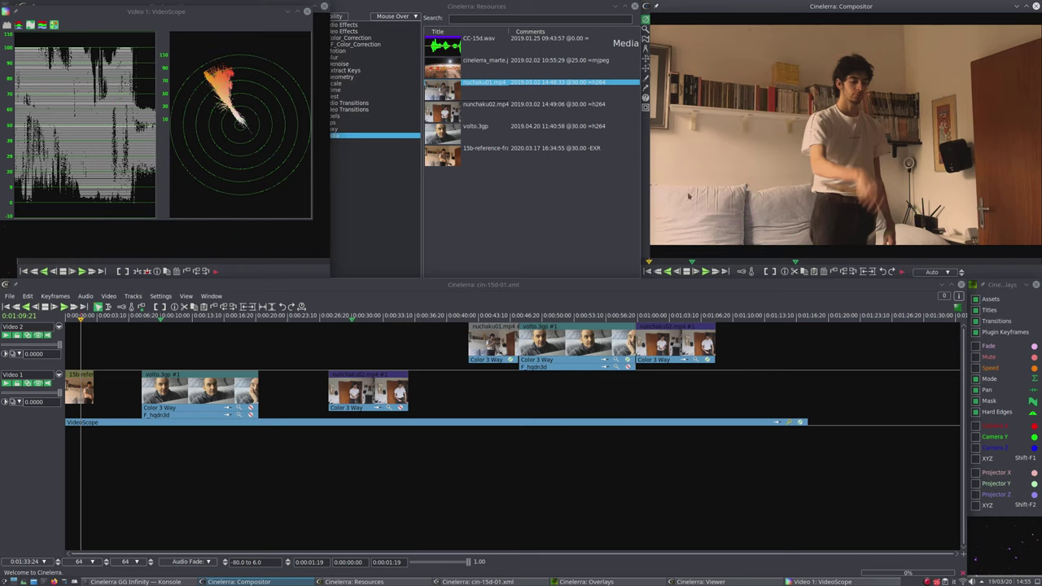
Examine the tones of the volto.3gp frame, check them against the reference frame and return to the volto.3gp label.
left_click(160, 317)
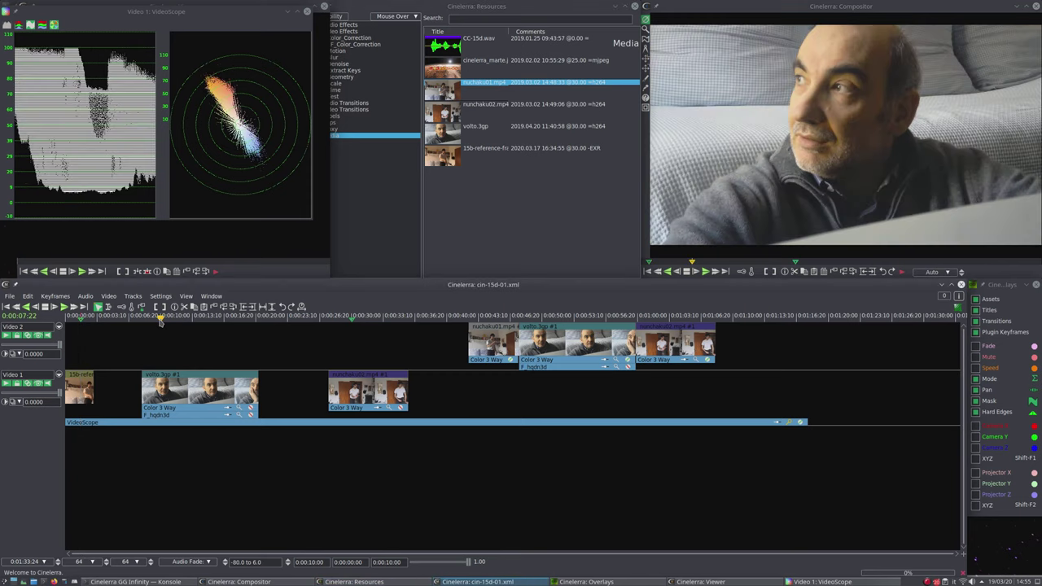
left_click(791, 147)
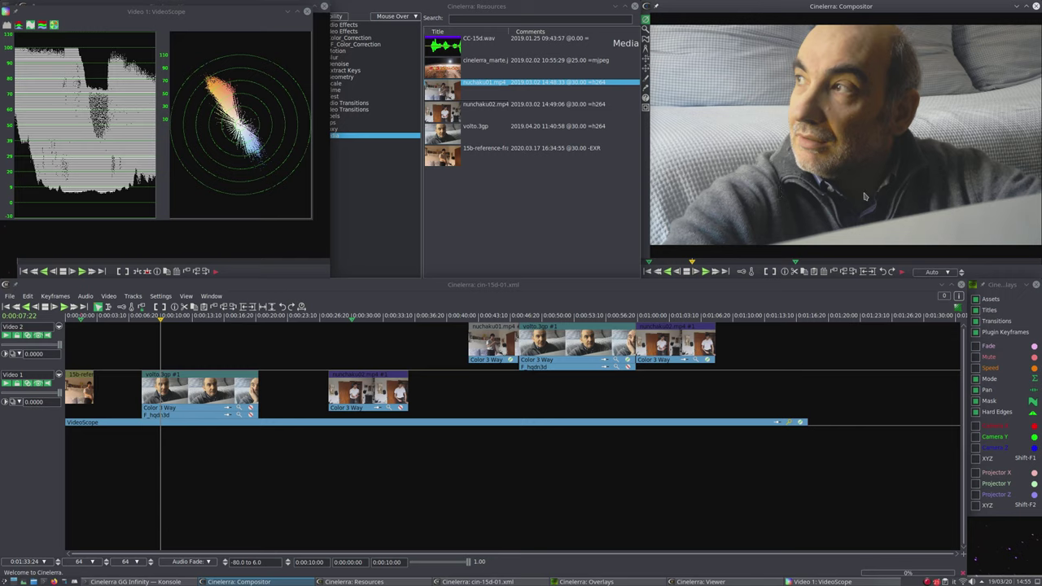
left_click(80, 318)
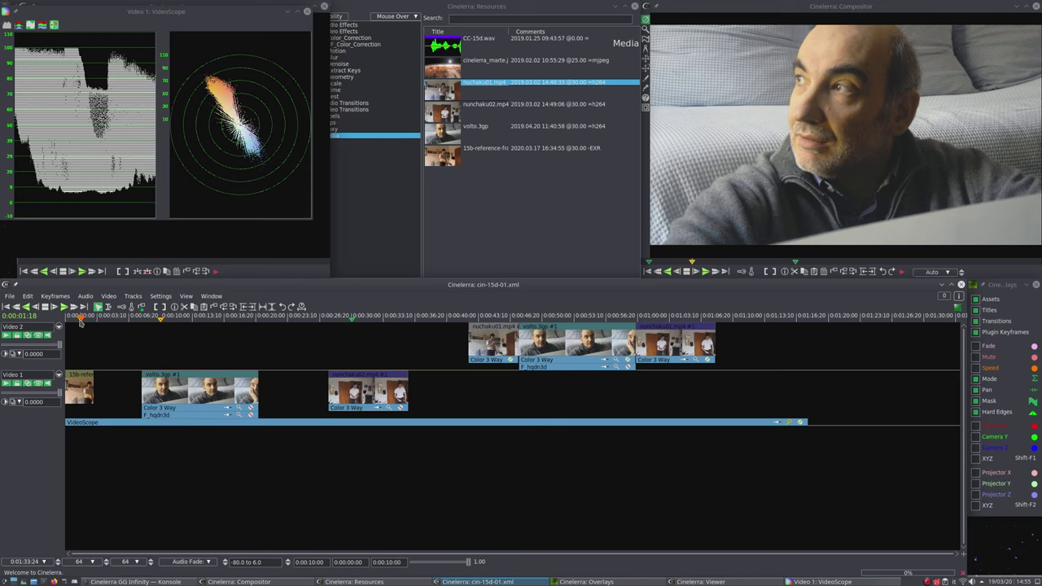
left_click(887, 74)
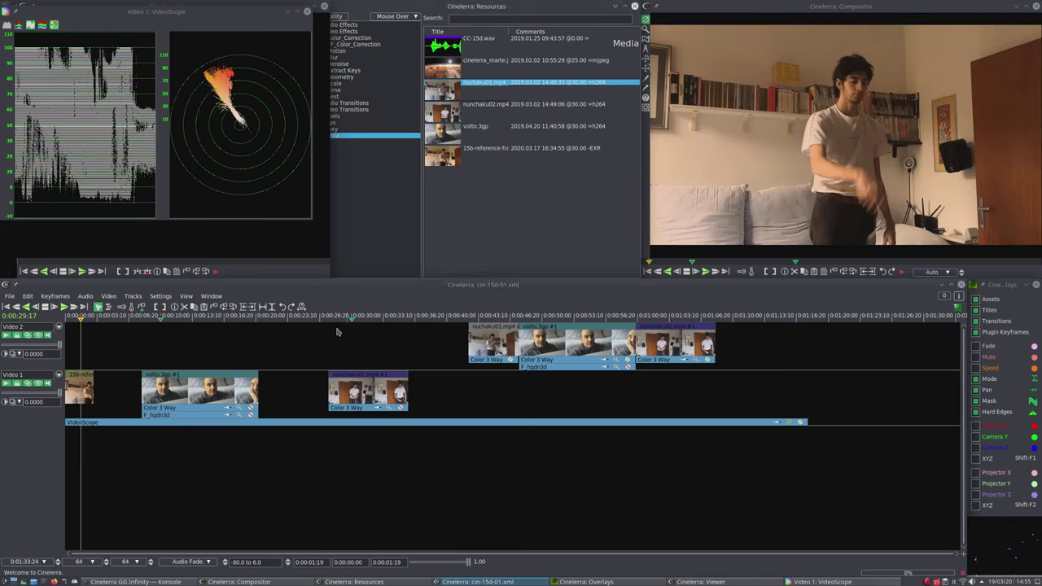
left_click(161, 319)
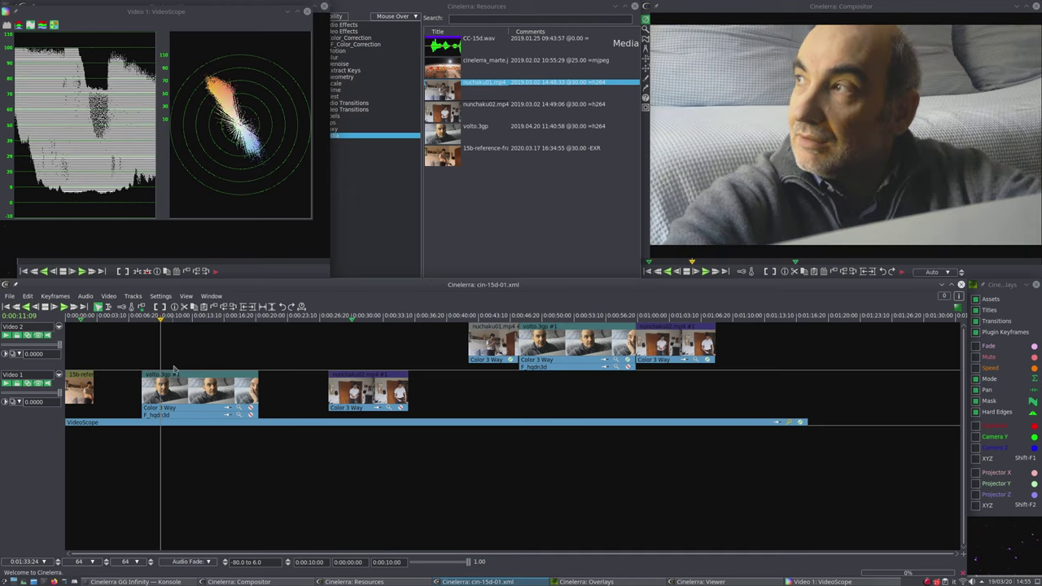
left_click(913, 85)
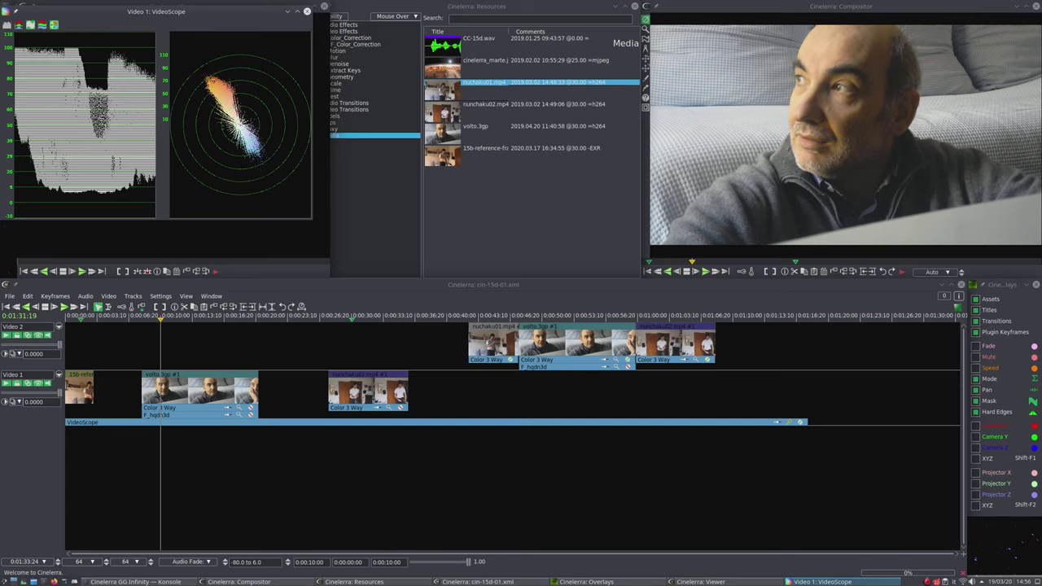
Open the active Color 3 Way effect of the volto.3gp clip on Video 1 and display its labelled frame.
left_click(81, 322)
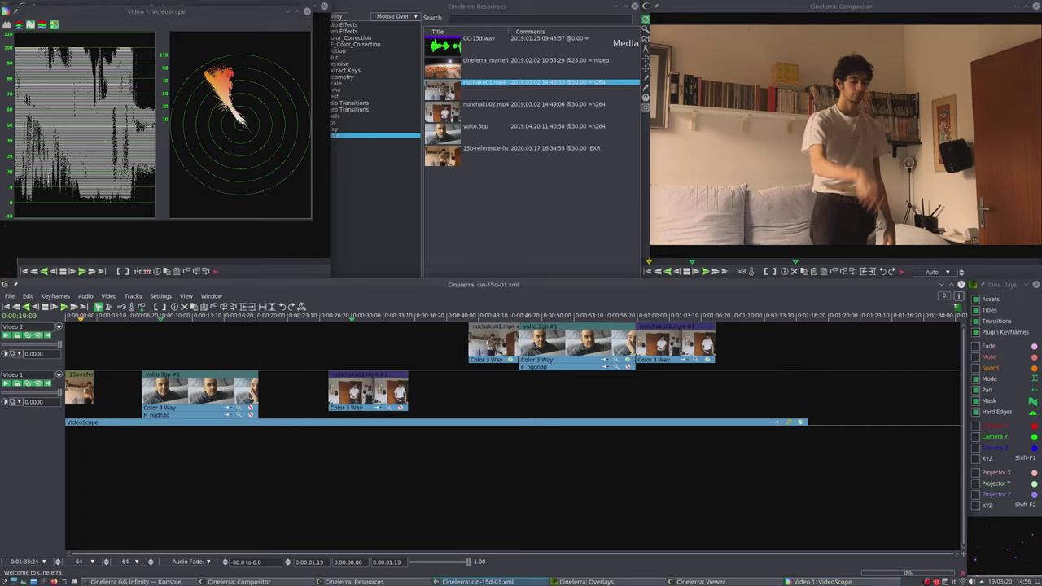
left_click(239, 411)
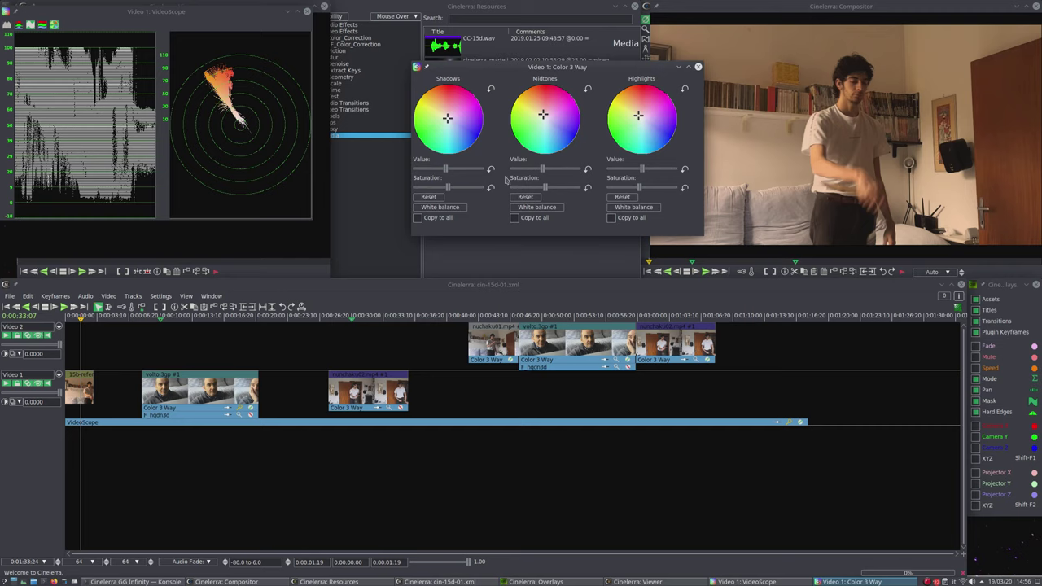
left_click(161, 319)
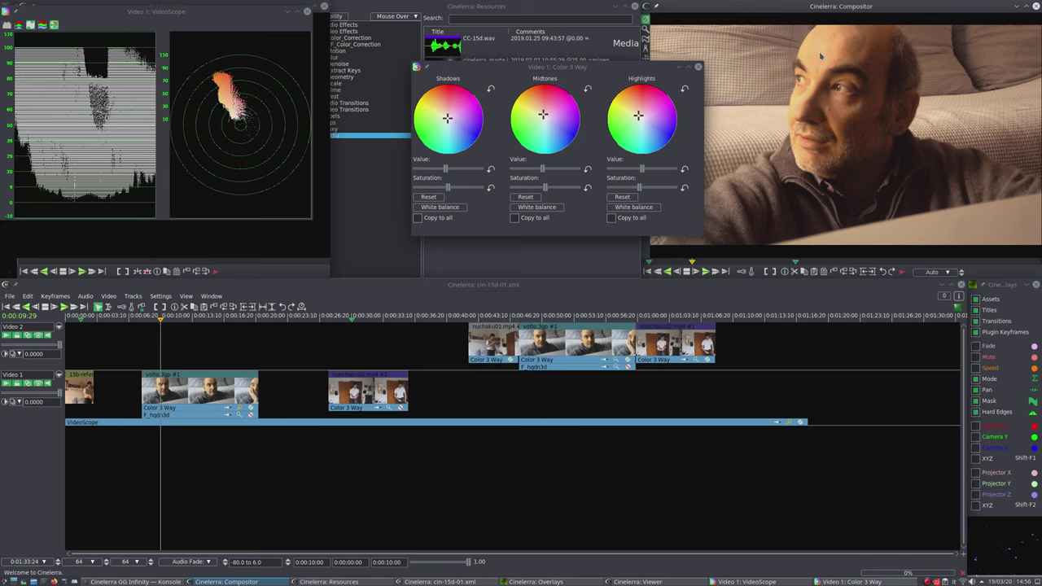
Compare the corrected volto.3gp frame with the master reference frame in the Compositor, waveform and vectorscope by alternating between their labels.
left_click(82, 318)
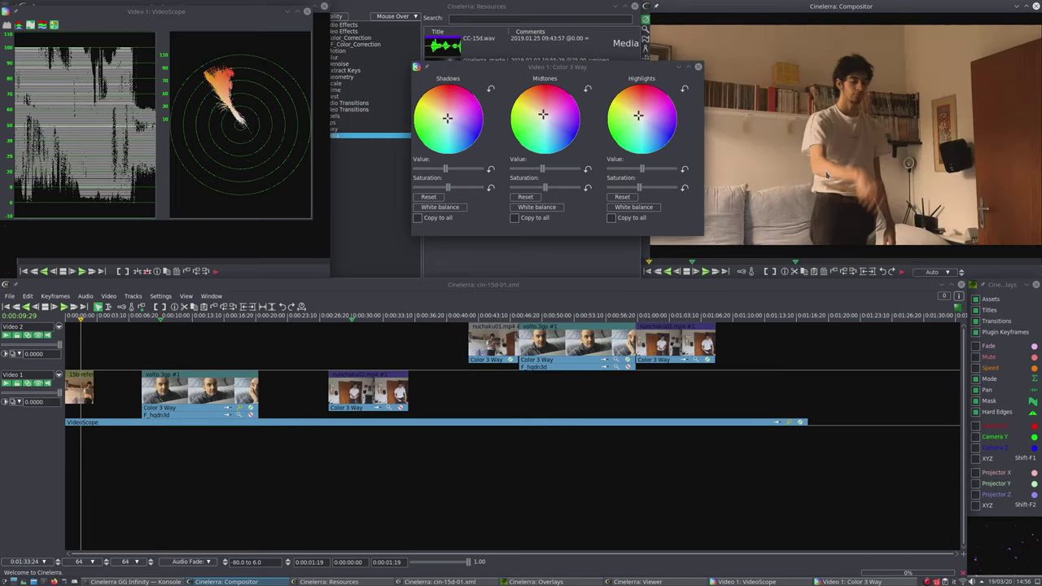
left_click(160, 318)
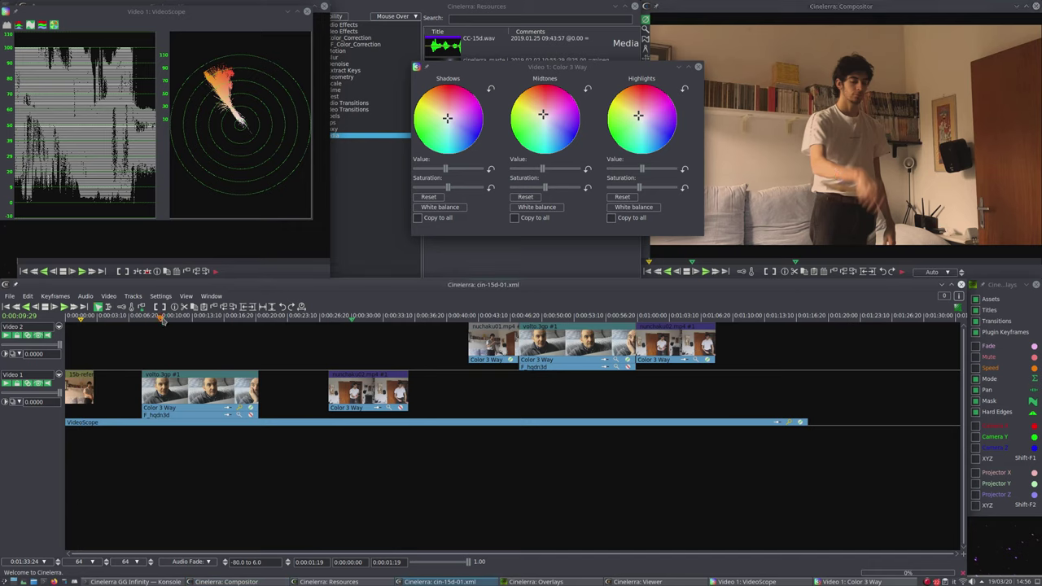
left_click(806, 126)
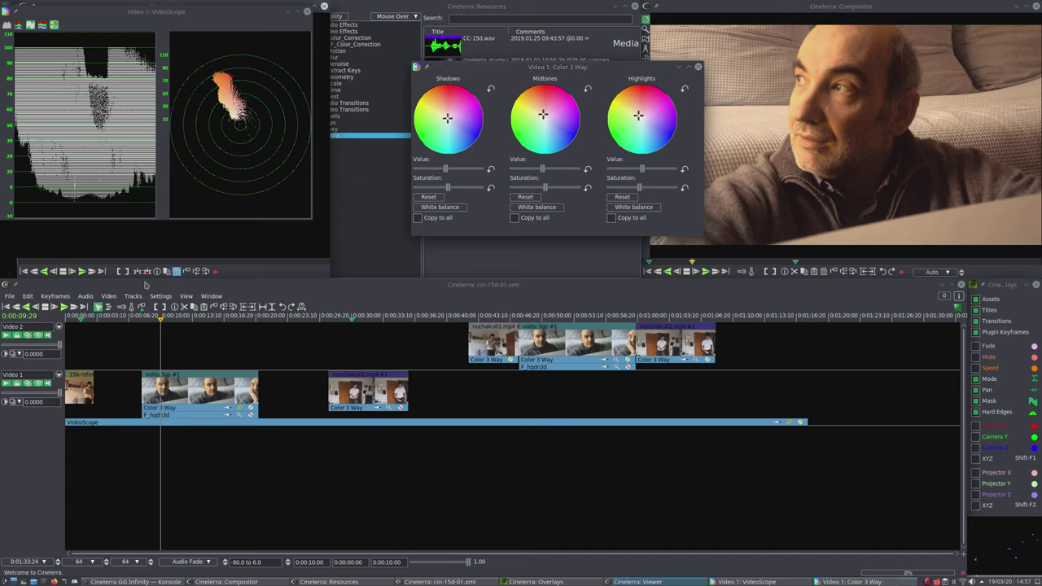
left_click(81, 320)
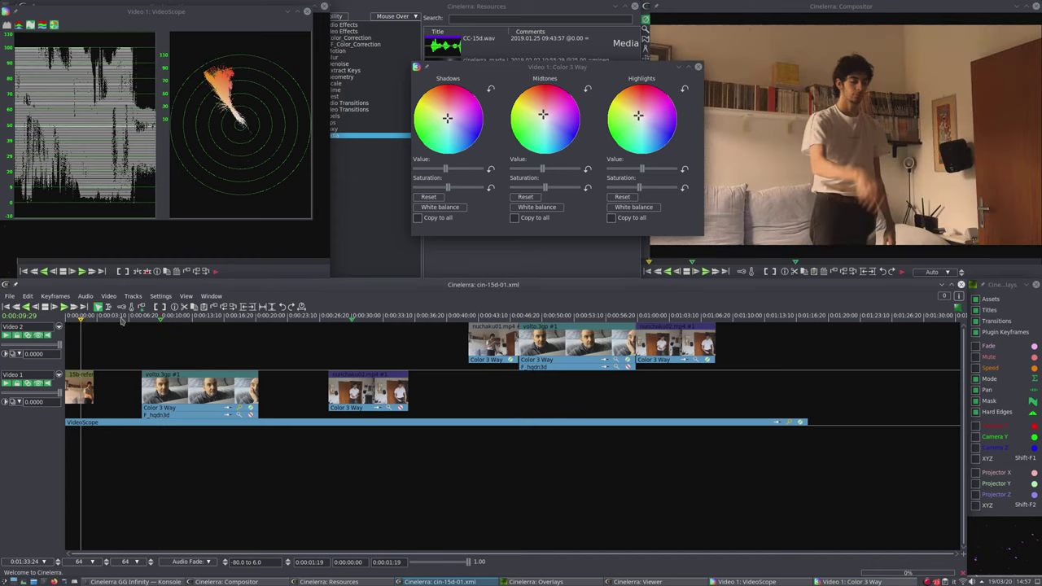
left_click(161, 320)
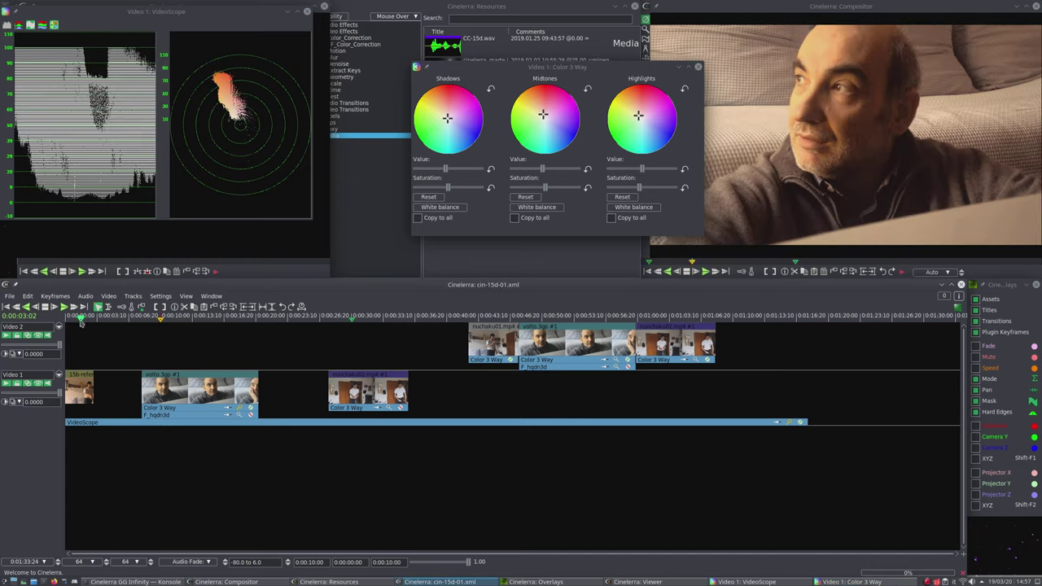
left_click(81, 320)
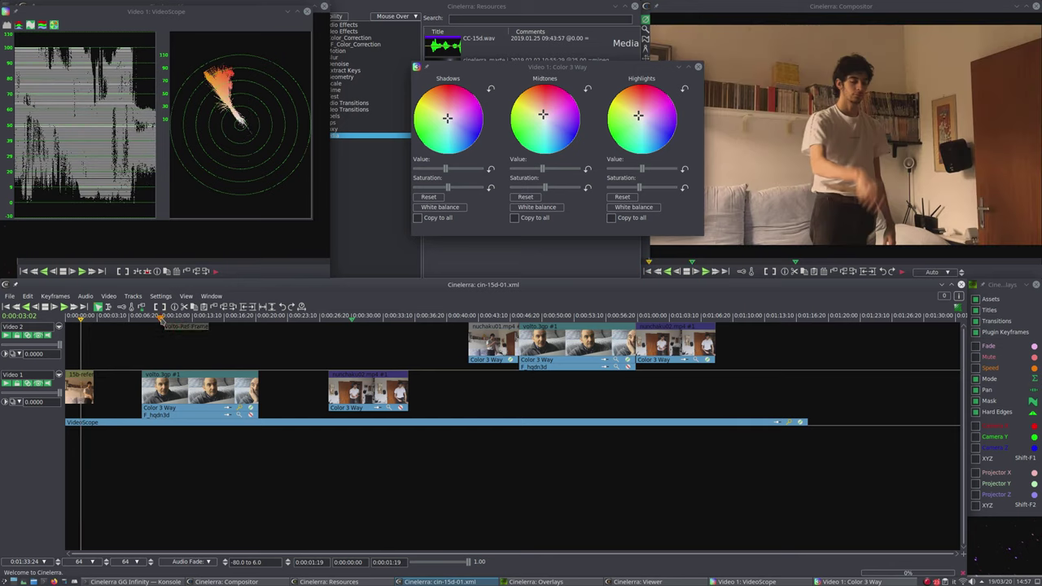
left_click(160, 320)
left_click(82, 320)
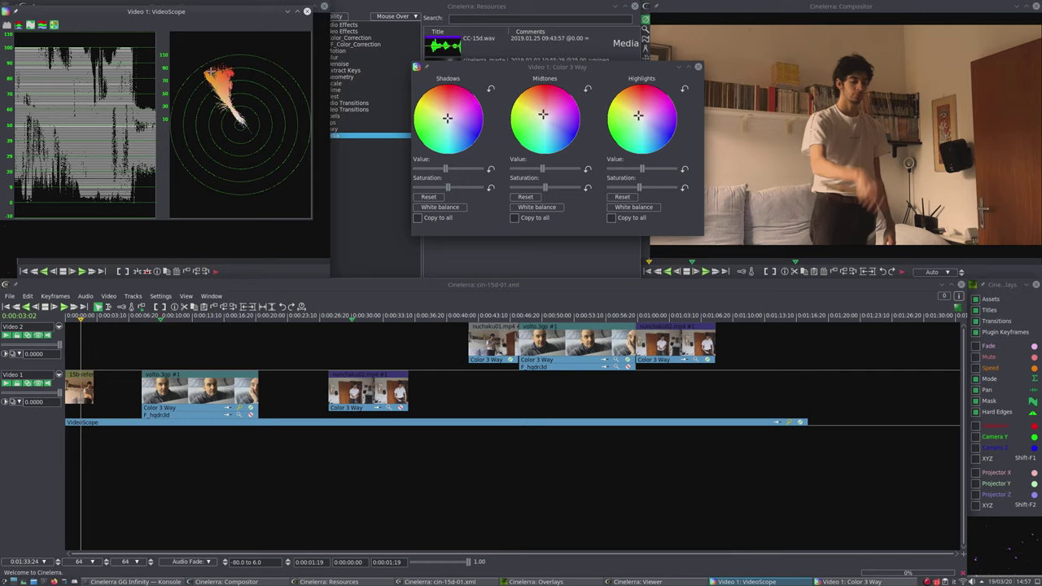
Place a vectorscope marker at hue 22.878, saturation 1.100 along the reference frame's trace and compare the volto.3gp trace against it.
mouse_move(214, 72)
left_mouse_down()
mouse_move(240, 114)
mouse_move(212, 57)
left_mouse_up()
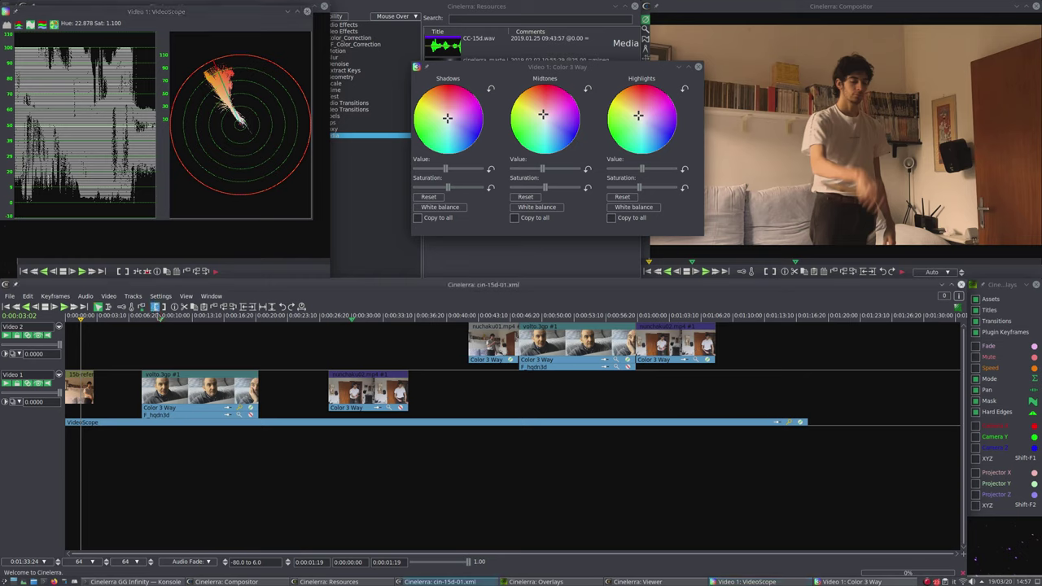
left_click(160, 319)
left_click(84, 320)
left_click(161, 318)
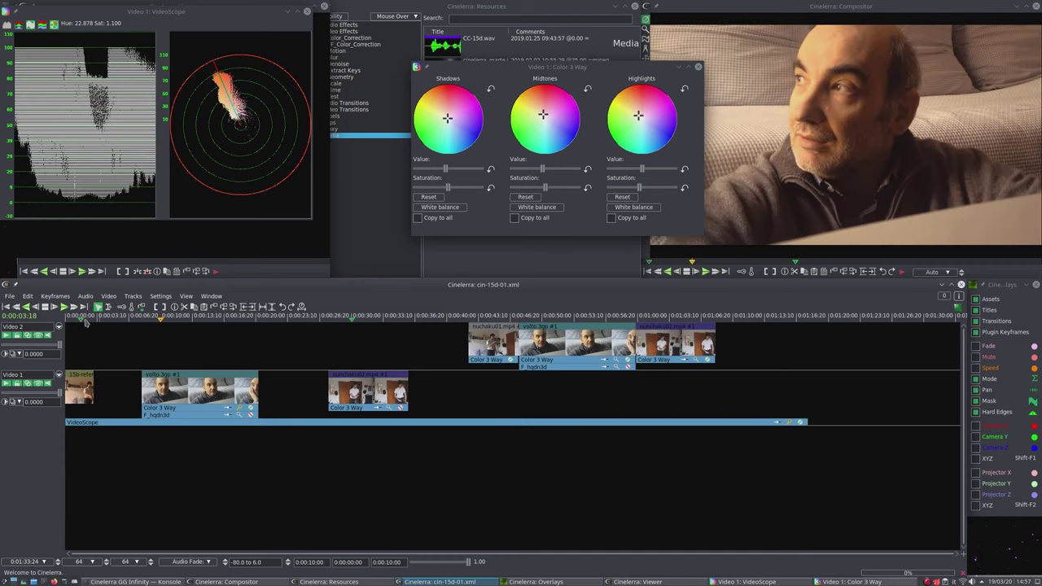
left_click(82, 320)
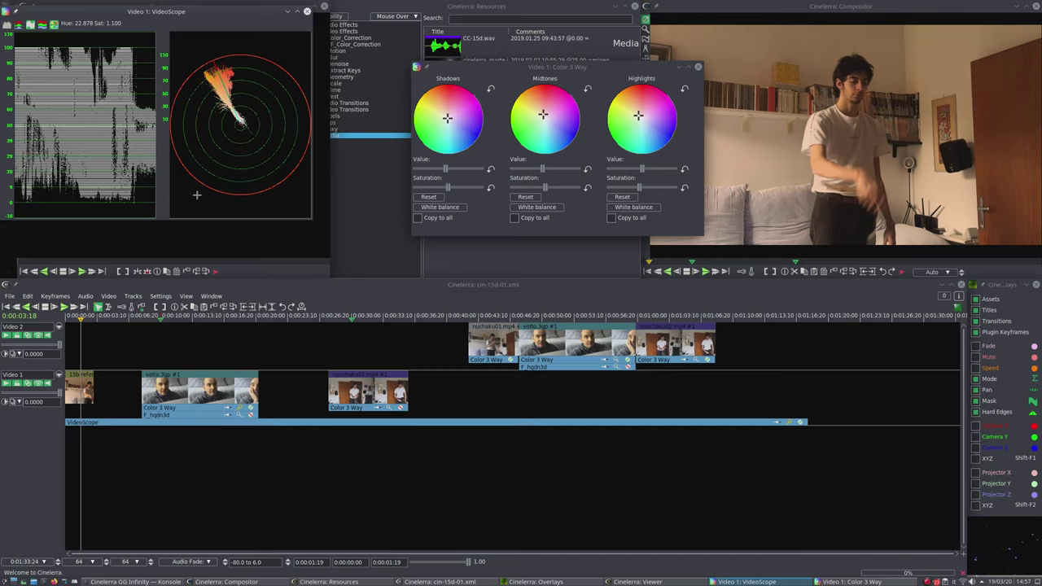
Close the Color 3 Way settings, then scrub and play across the nuchaku01.mp4 and volto.3gp cuts on Video 2 to check continuity.
left_click(699, 67)
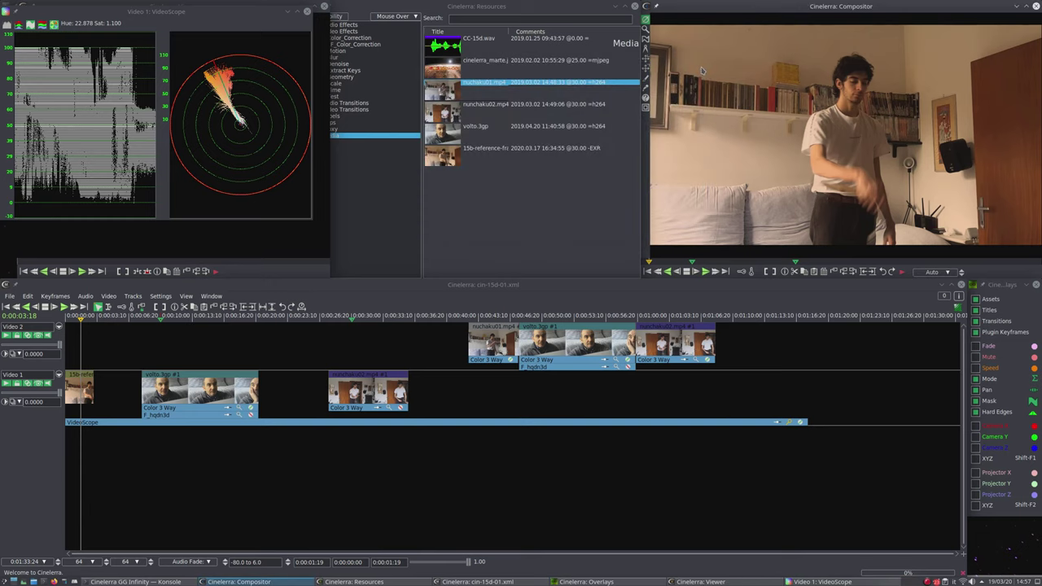
left_click(497, 316)
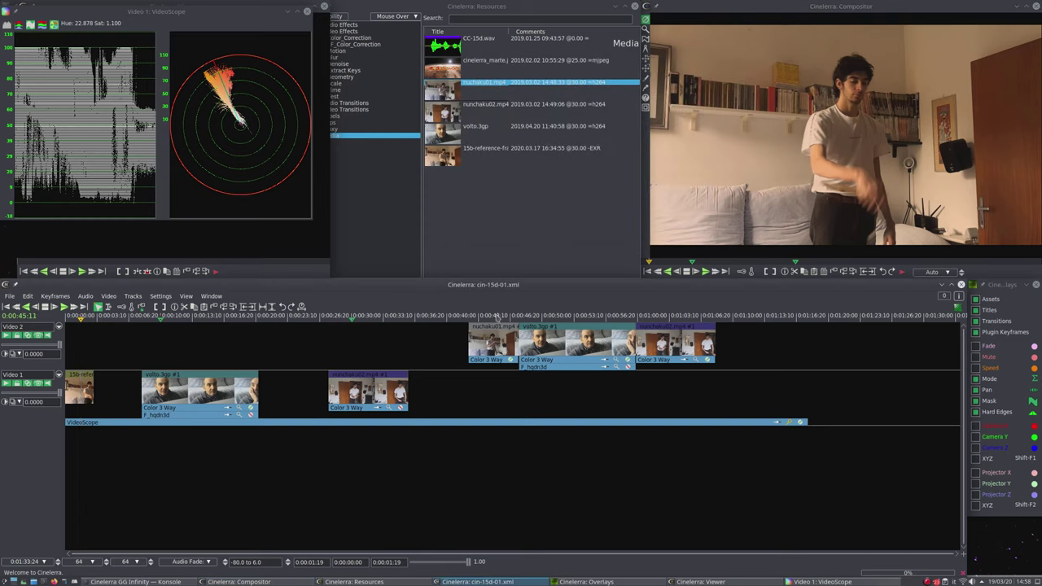
left_click_drag(496, 315, 666, 333)
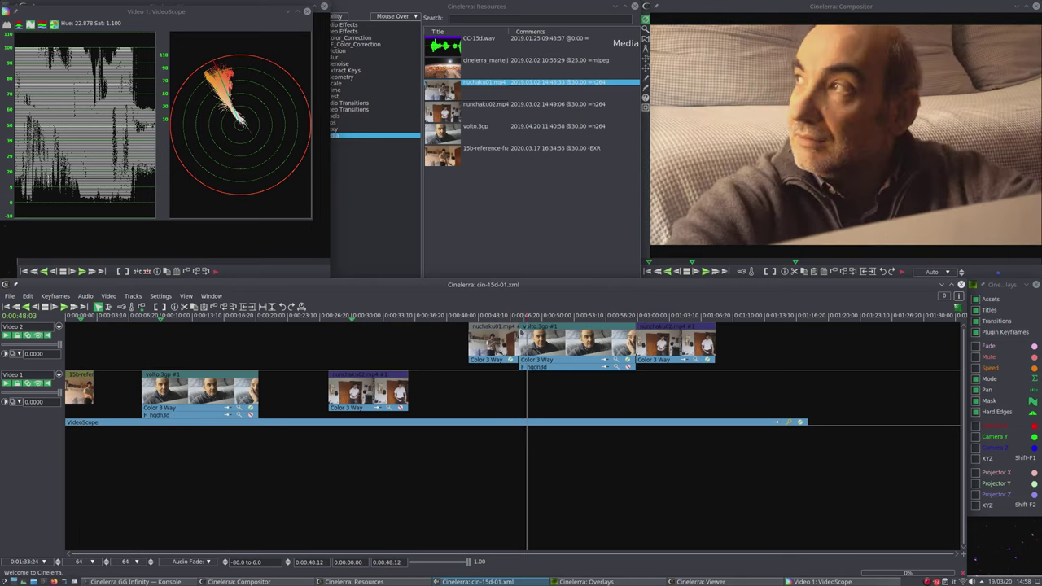
key("KP_3")
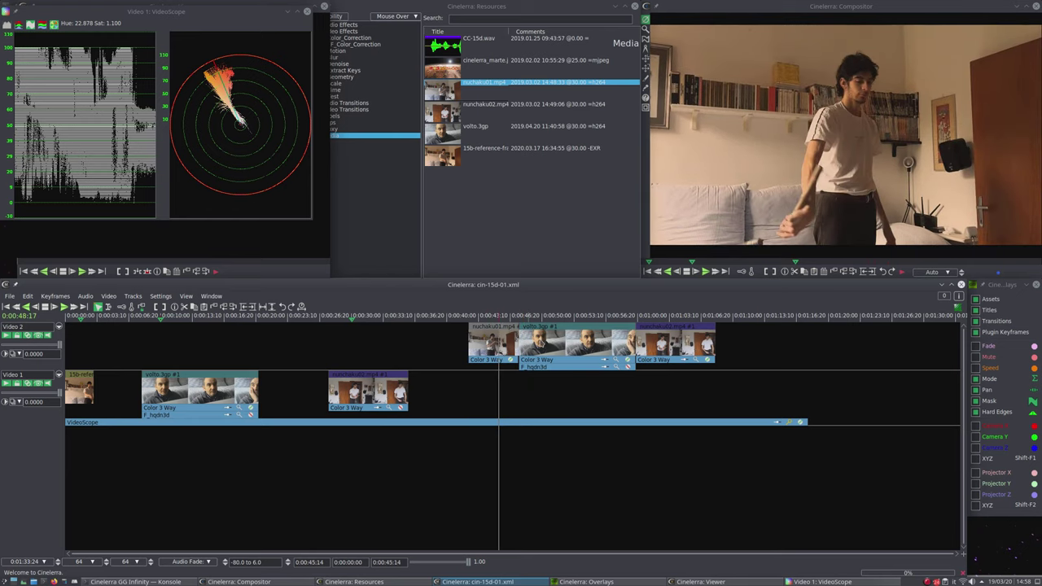
key("KP_Add")
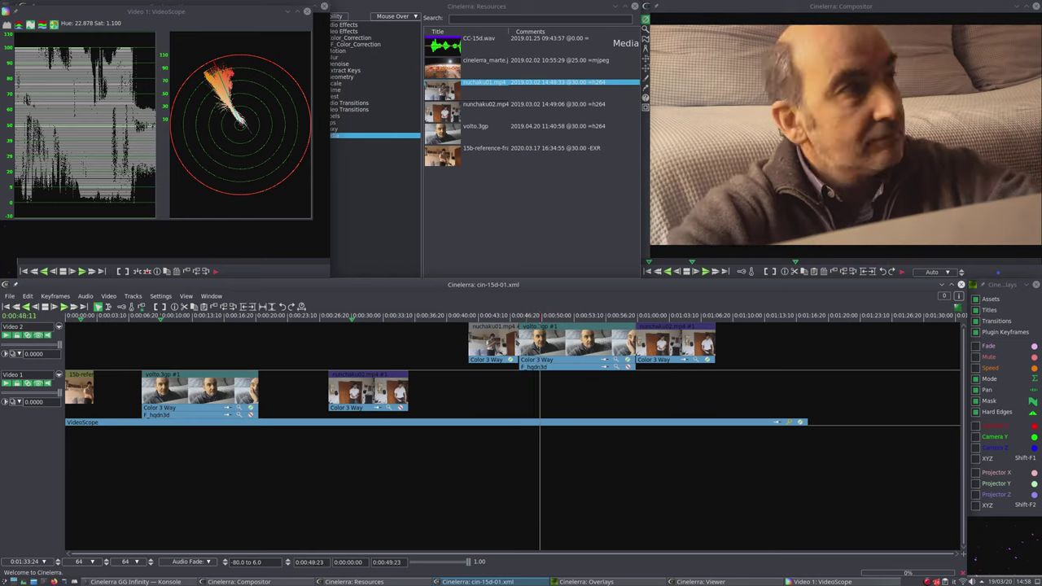
key("KP_Enter")
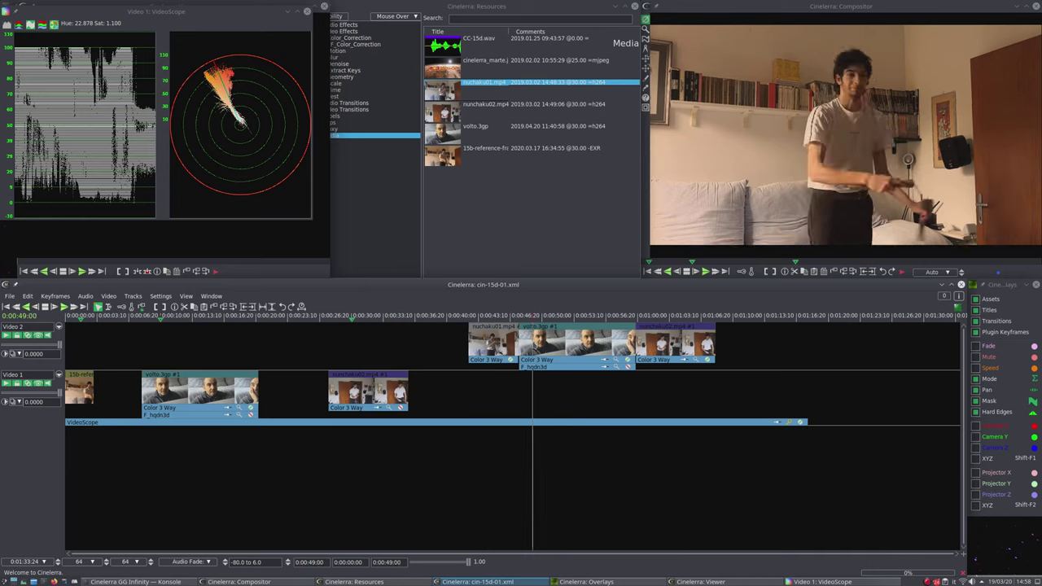
key("KP_0")
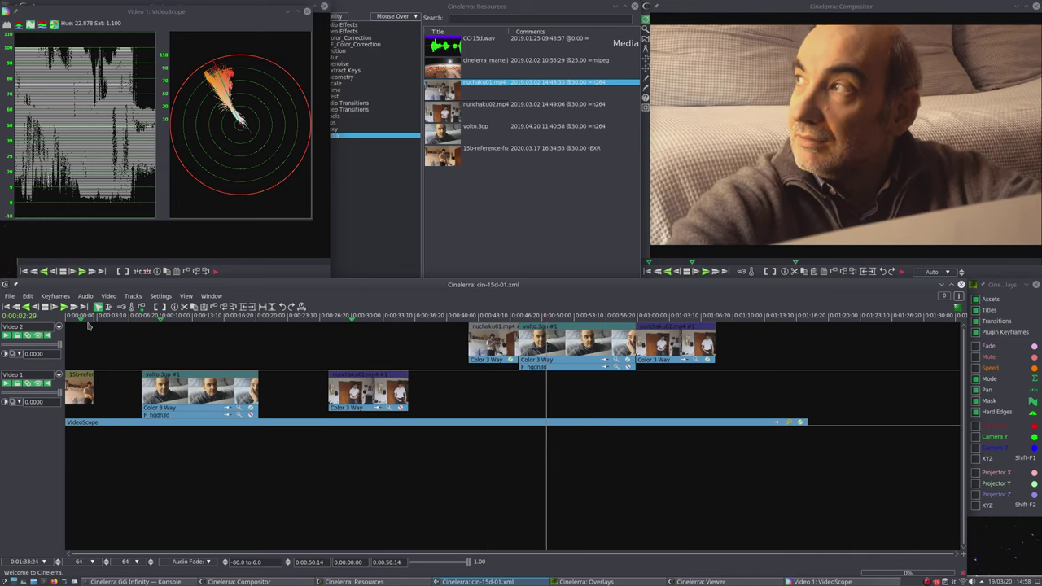
Alternate between the reference and volto.3gp labels and examine the picture detail and noise of the volto.3gp frame.
left_click(81, 321)
left_click(159, 319)
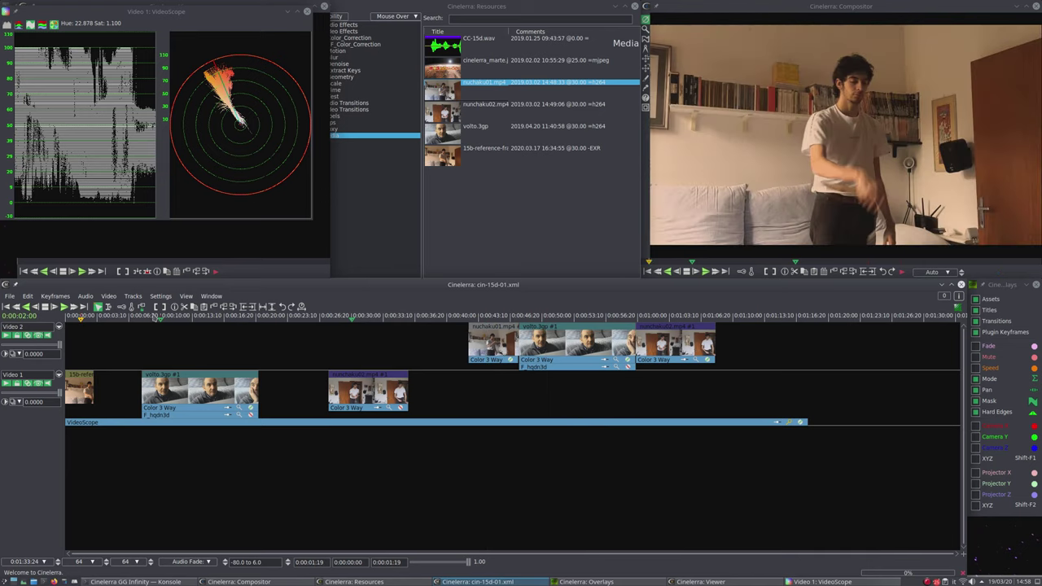
left_click(82, 319)
left_click(160, 319)
left_click(83, 320)
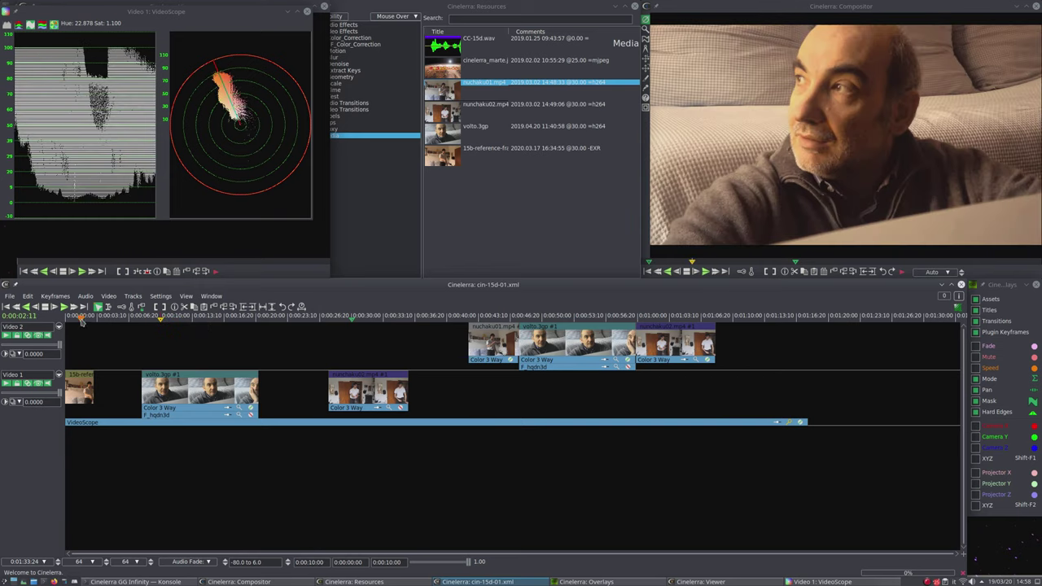
left_click(160, 319)
left_click(768, 104)
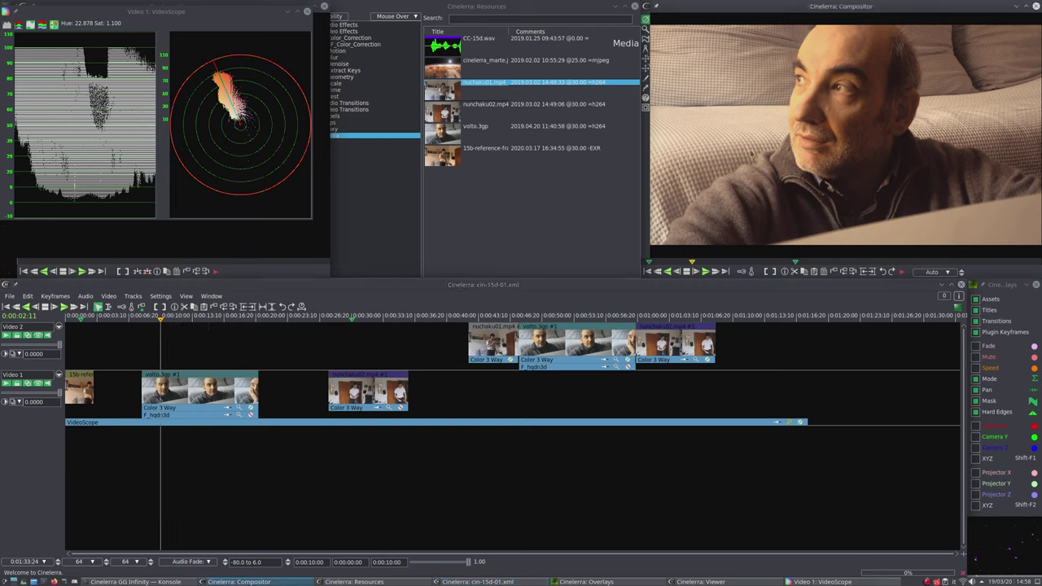
key("ctrl+Left")
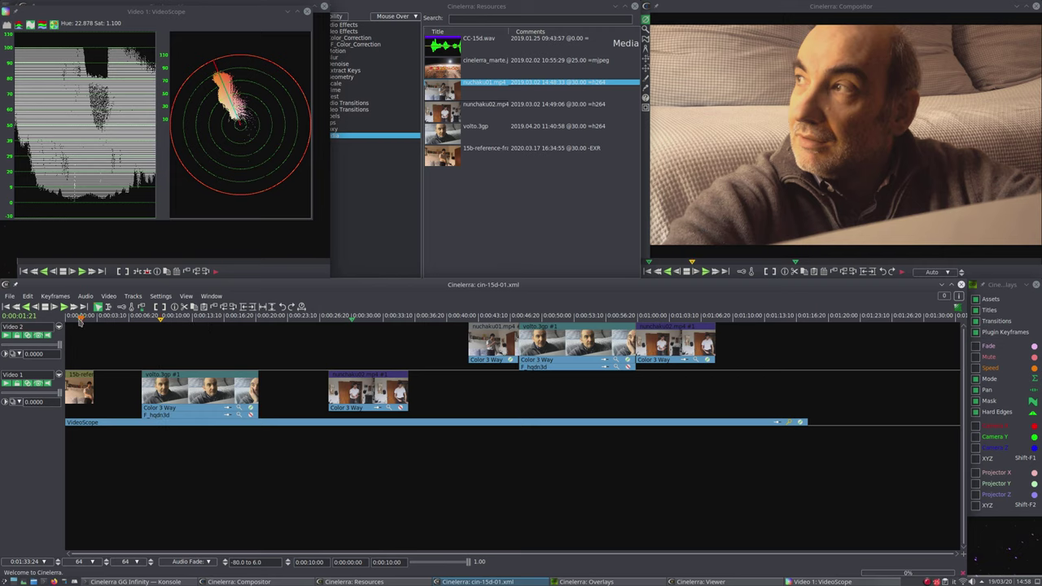
left_click(779, 124)
left_click(160, 329)
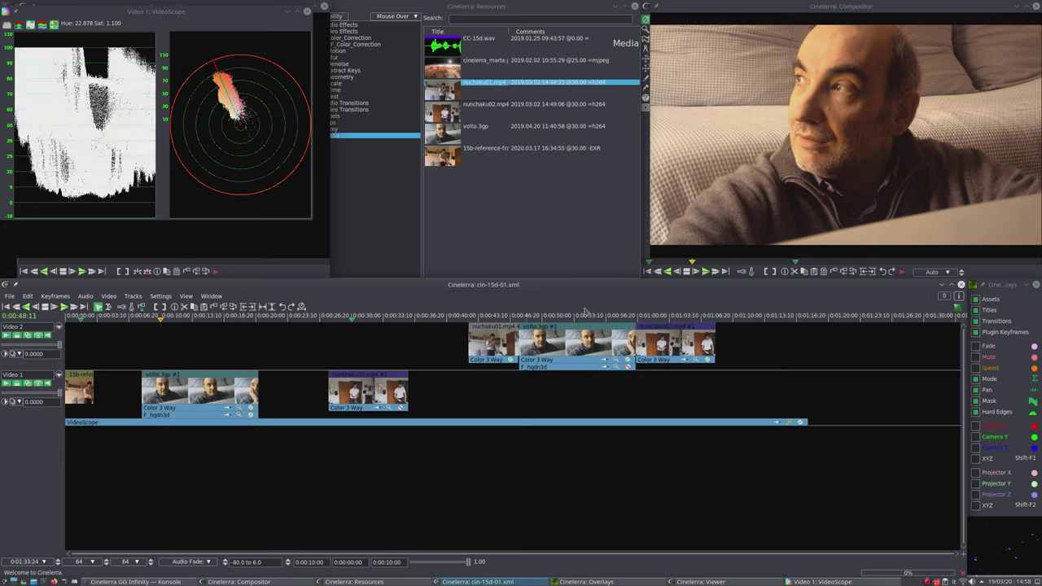
left_click(844, 173)
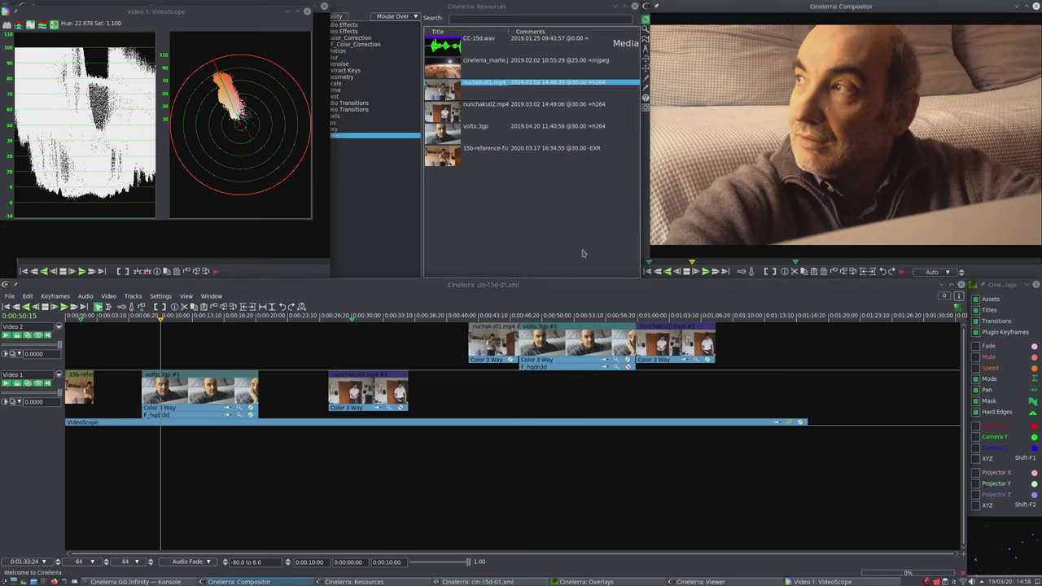
Toggle the F_hqdn3d denoiser on volto.3gp in Video 1, leave it on, and move the playhead to nuchaku01.mp4 on Video 2.
left_click(251, 415)
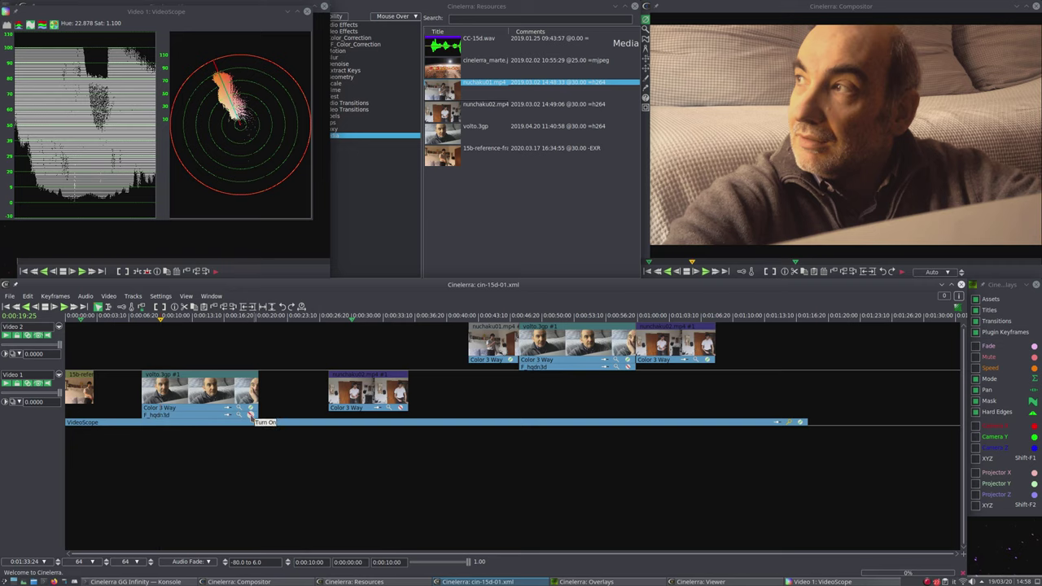
left_click(250, 416)
left_click(251, 415)
left_click(251, 416)
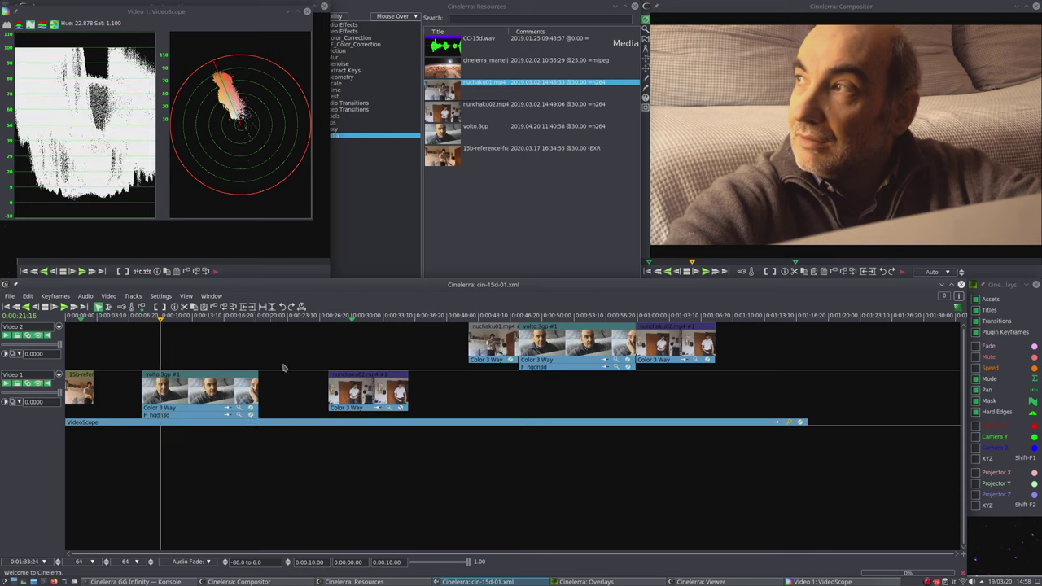
mouse_move(488, 316)
left_mouse_down()
mouse_move(674, 330)
mouse_move(497, 335)
left_mouse_up()
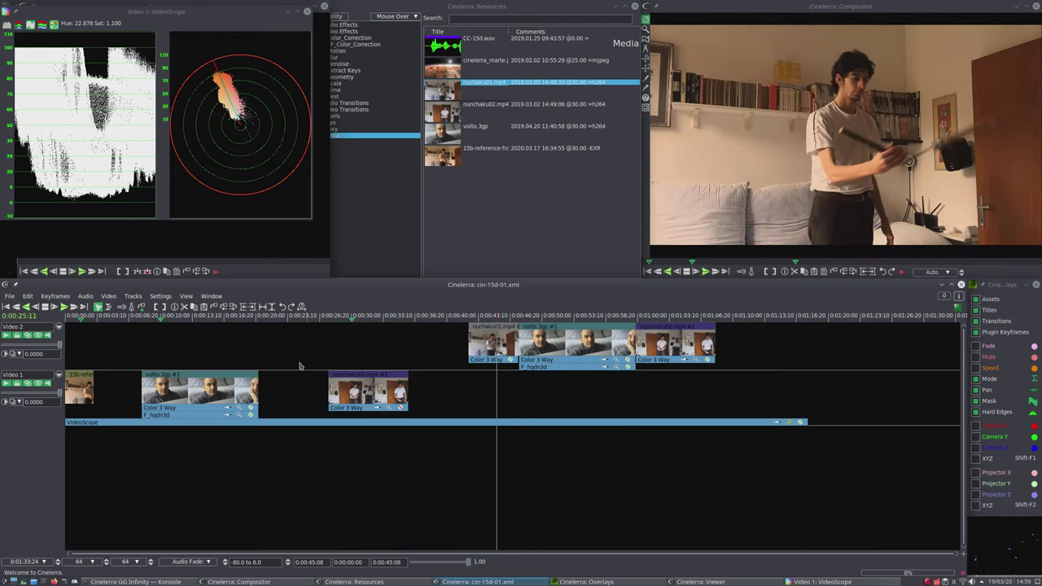
Examine the front-RF, master-RF and volto-RF presets of the volto.3gp clip's Color 3 Way effect, then cancel the preset dialog.
left_click(228, 410)
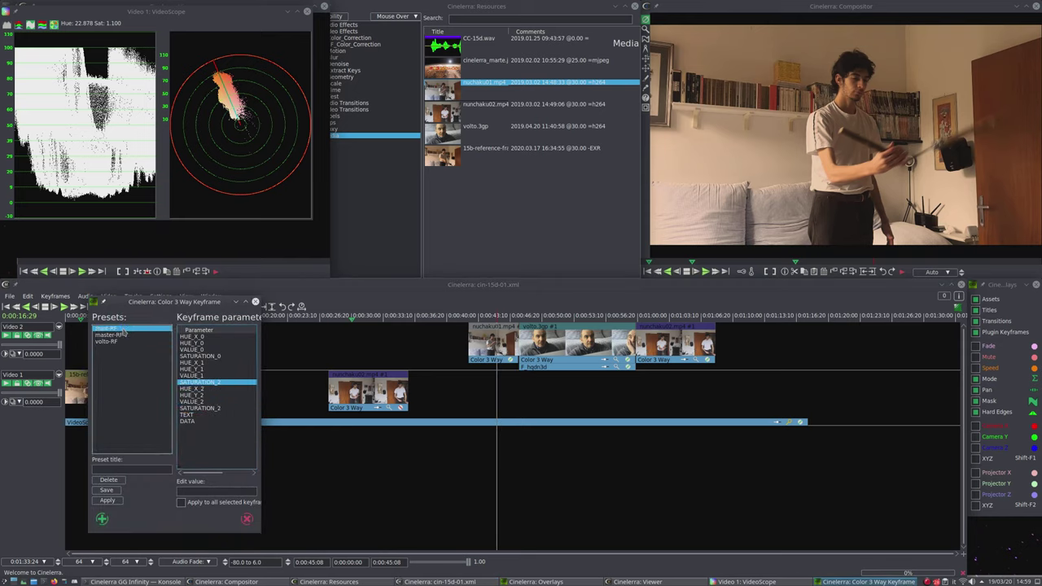
left_click(128, 335)
left_click(114, 342)
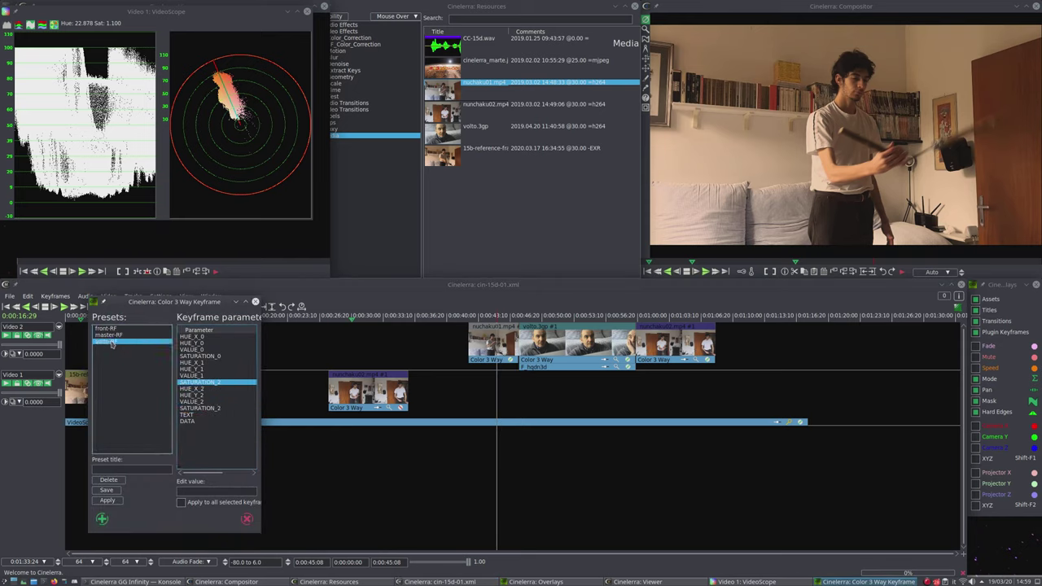
left_click(116, 360)
left_click(114, 341)
left_click(108, 501)
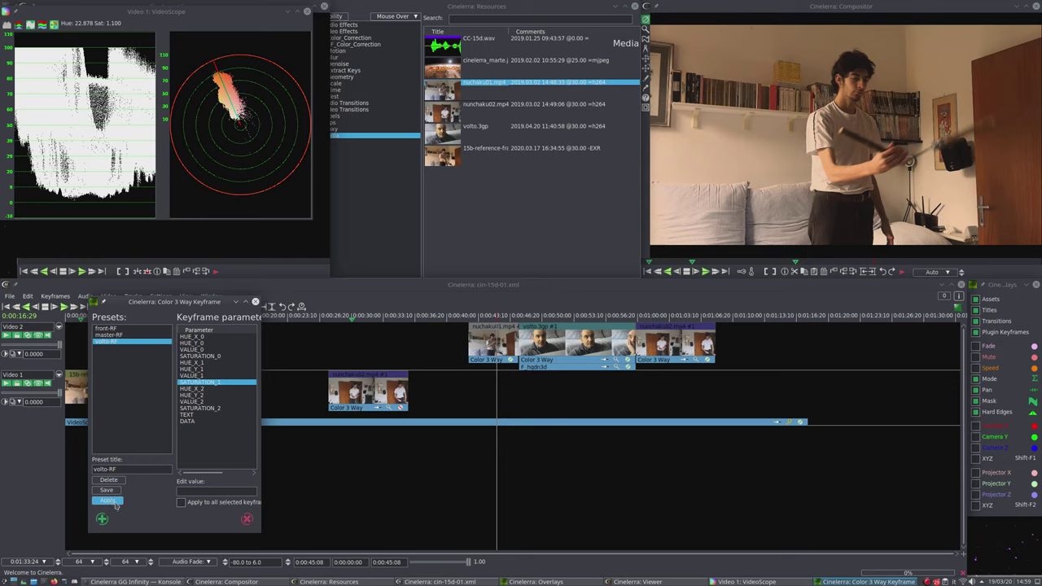
left_click(114, 334)
left_click(107, 500)
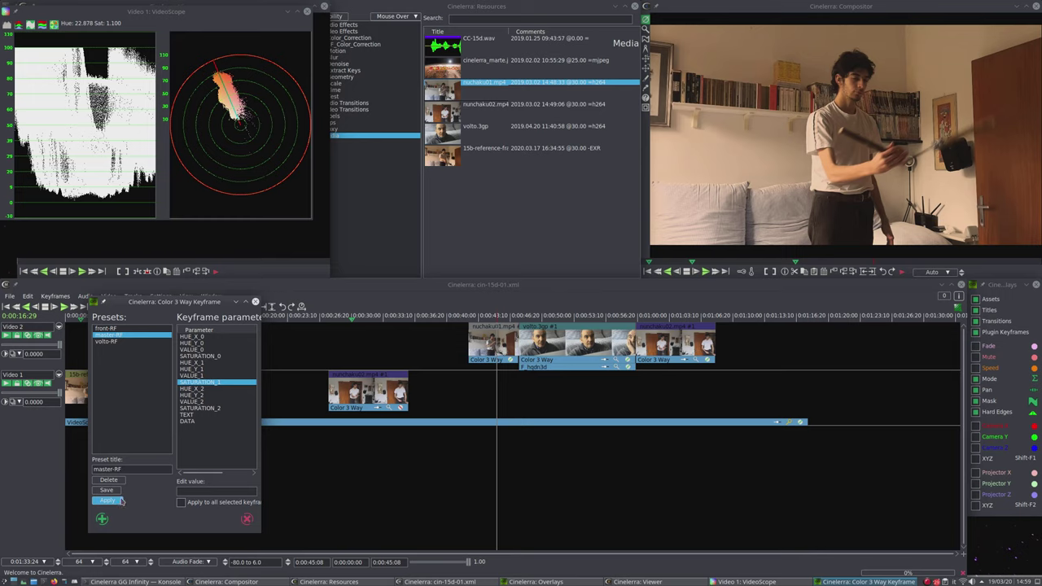
left_click(236, 461)
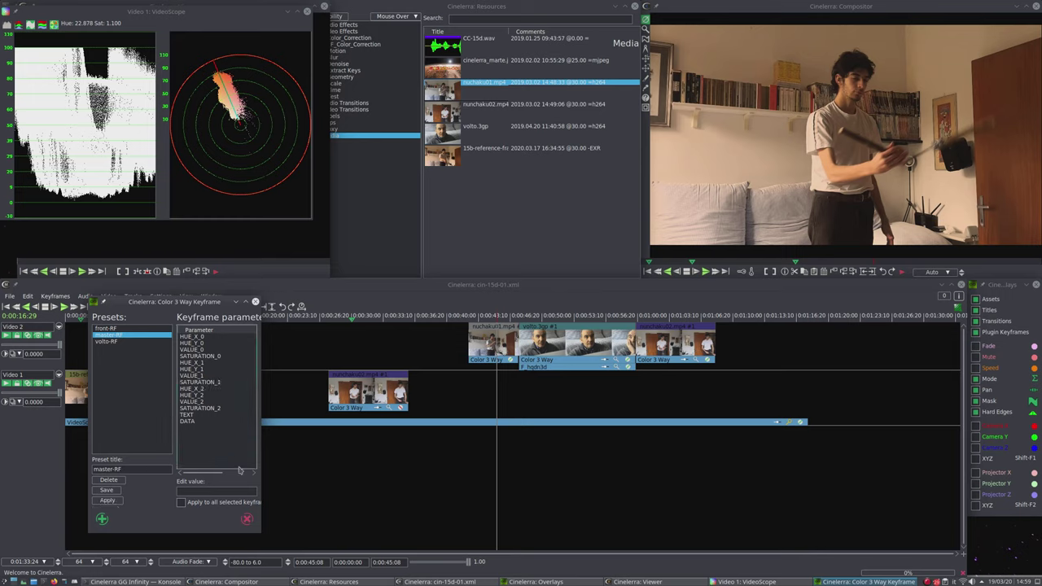
left_click(247, 519)
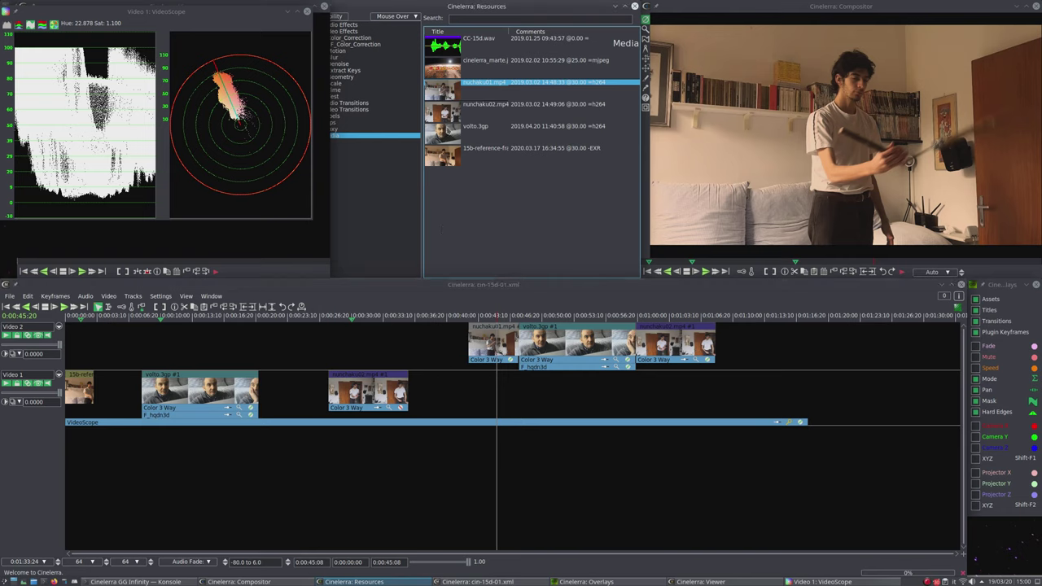
Open the Clips folder in the resources and examine the available operations of the nested clip, such as Nest to Media.
left_click(444, 112)
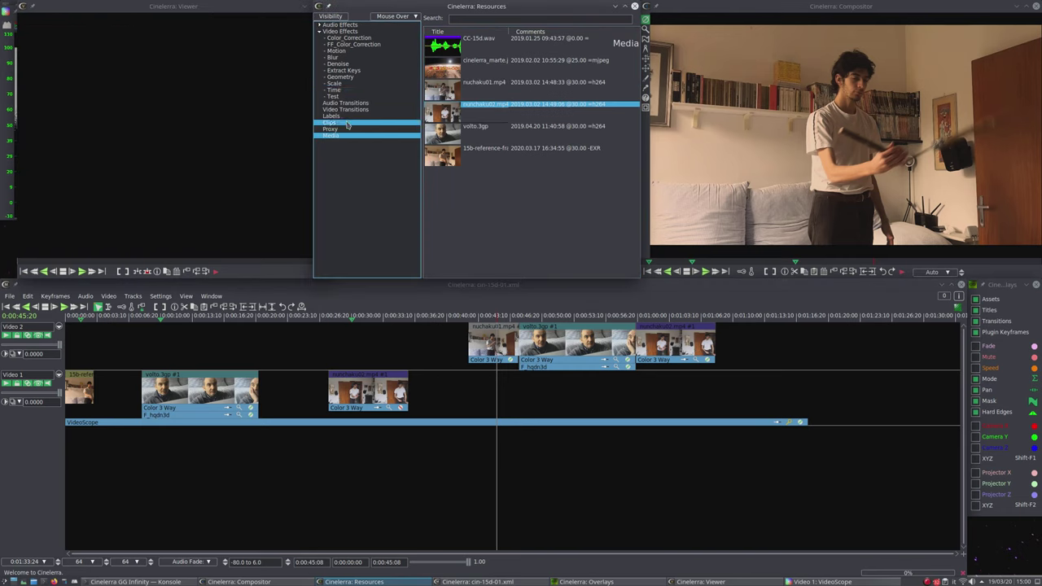
left_click(348, 125)
right_click(455, 52)
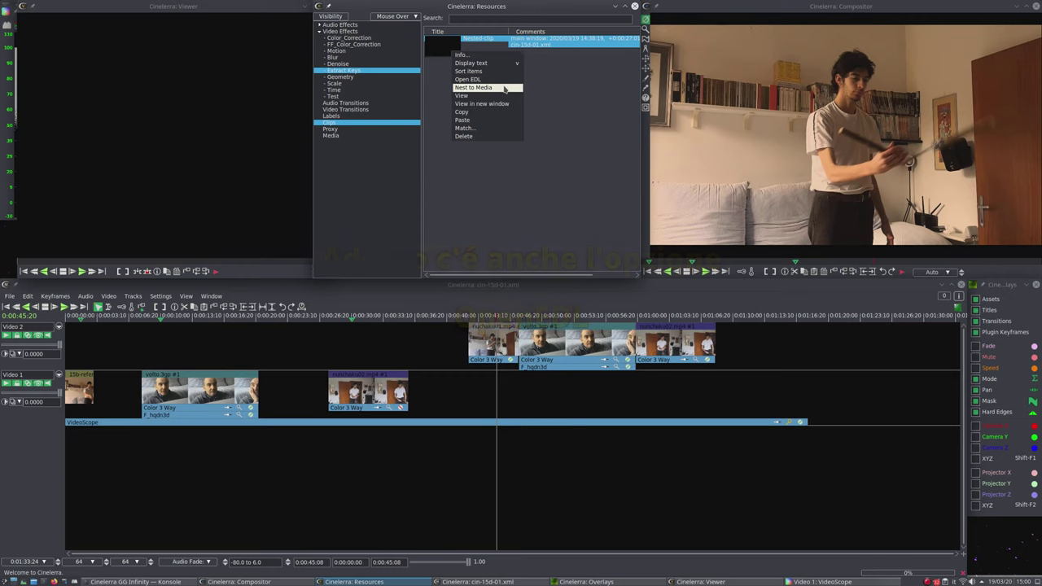
Browse the FF_Color_Correction video effects, including the LUT filters, then return to the Media folder.
left_click(372, 52)
left_click(362, 44)
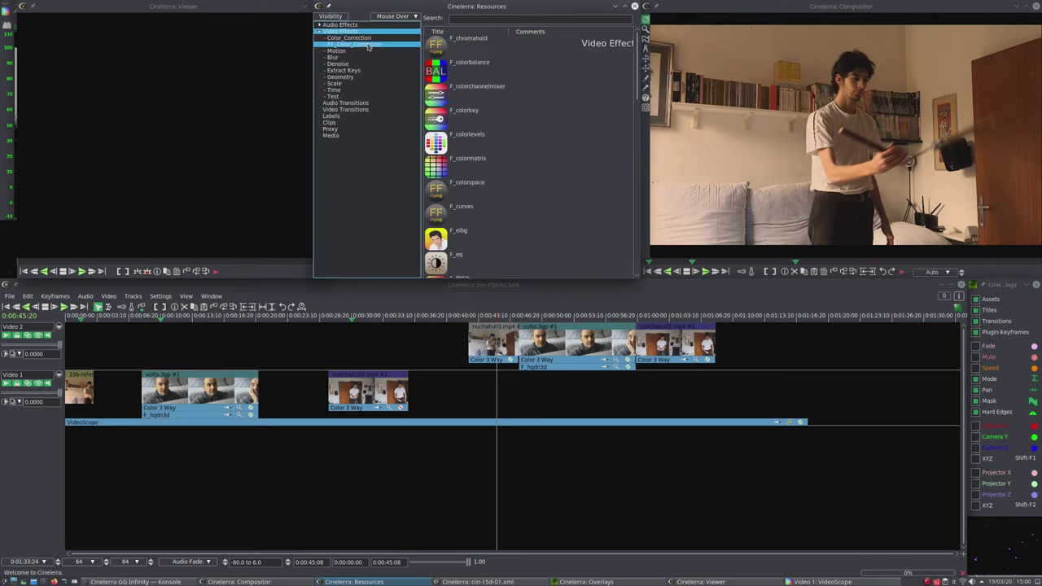
scroll(524, 106, "down", 2)
scroll(524, 105, "down", 4)
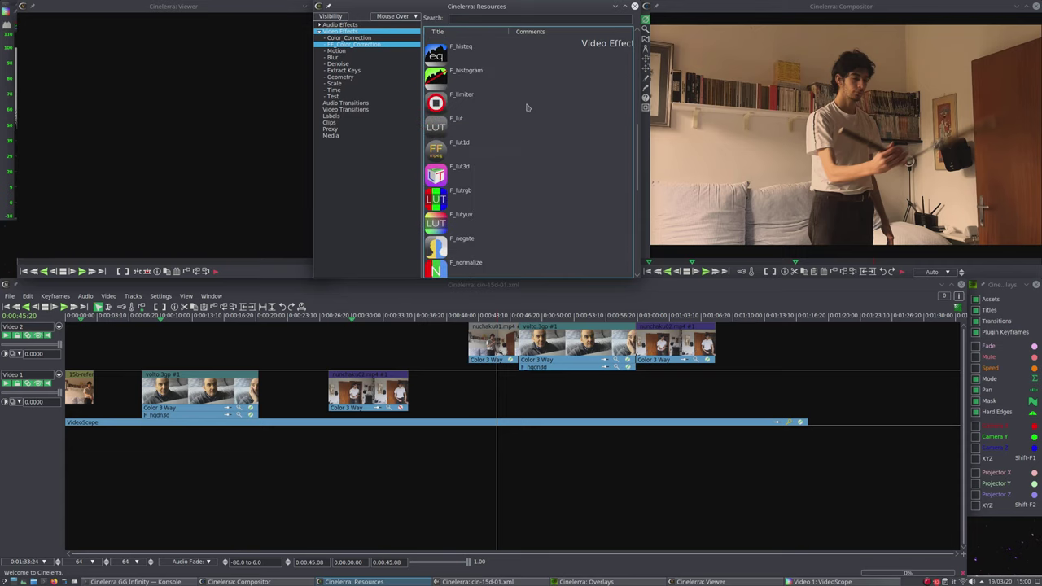
scroll(527, 109, "down", 2)
scroll(529, 109, "up", 2)
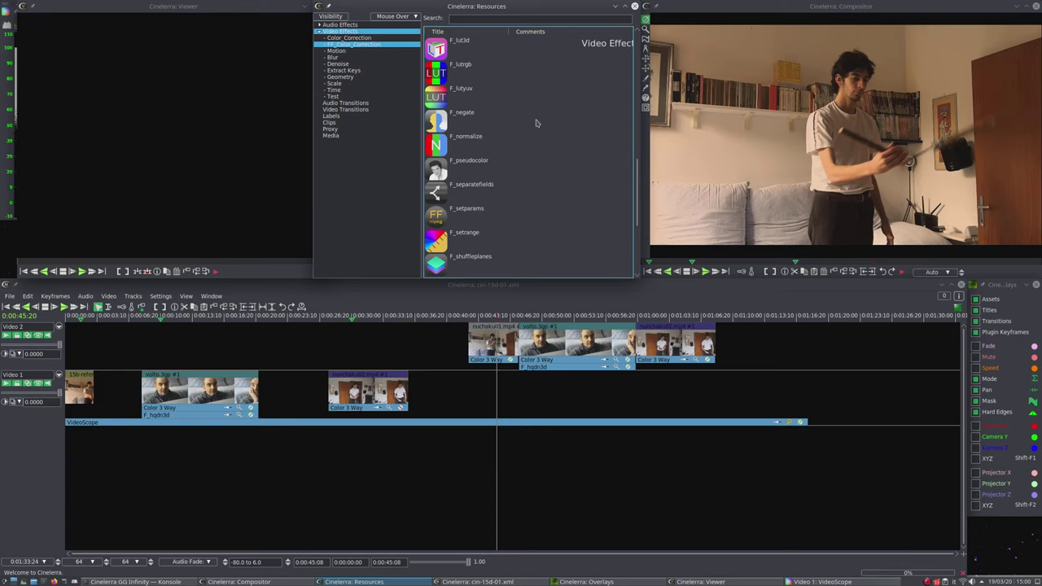
scroll(530, 118, "down", 1)
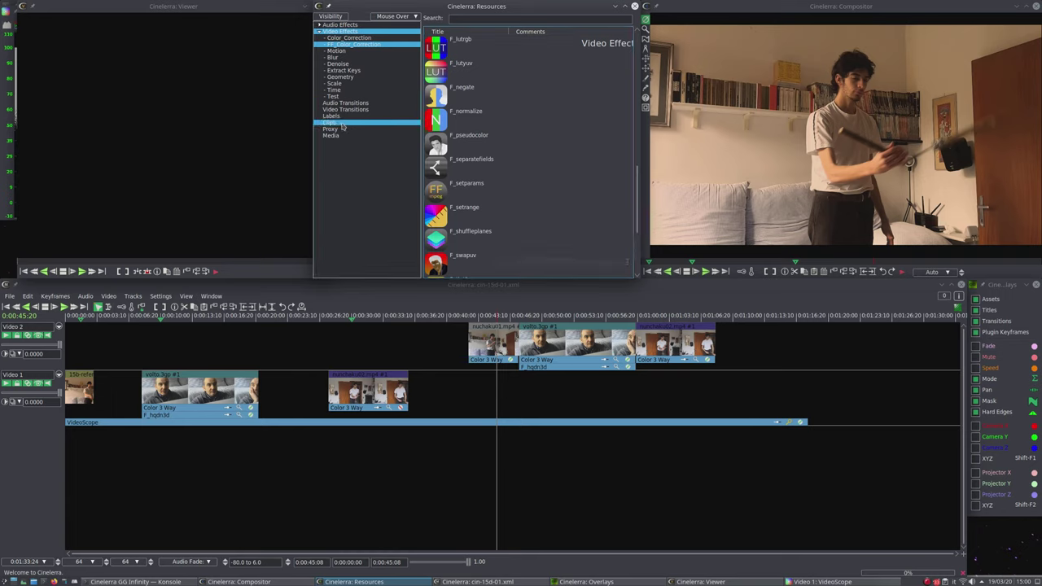
left_click(332, 137)
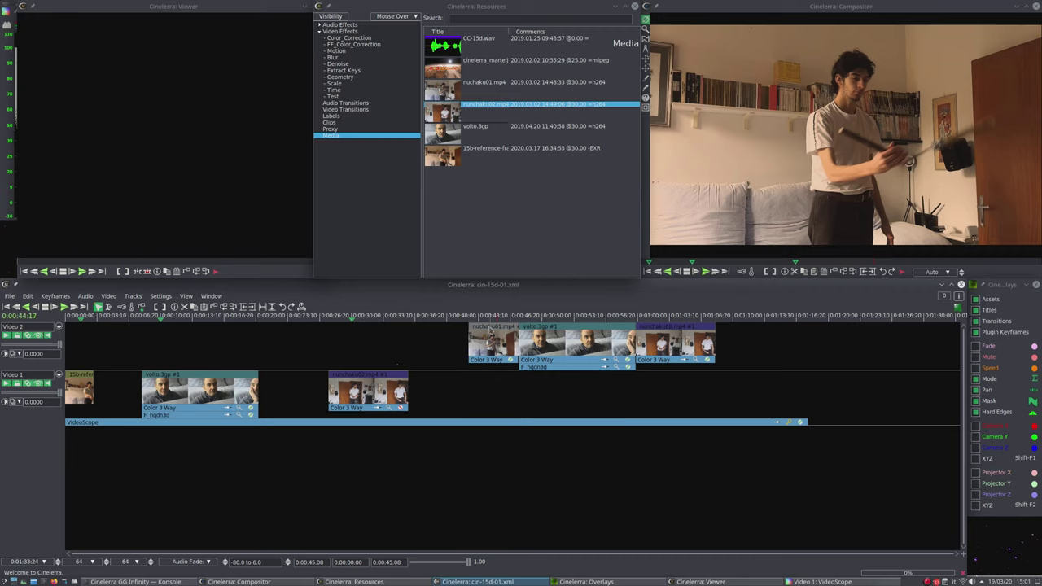
Examine the shared effects and shared tracks available for attaching to nuchaku01.mp4 on Video 2, then cancel without attaching anything.
left_click_drag(484, 317, 499, 359)
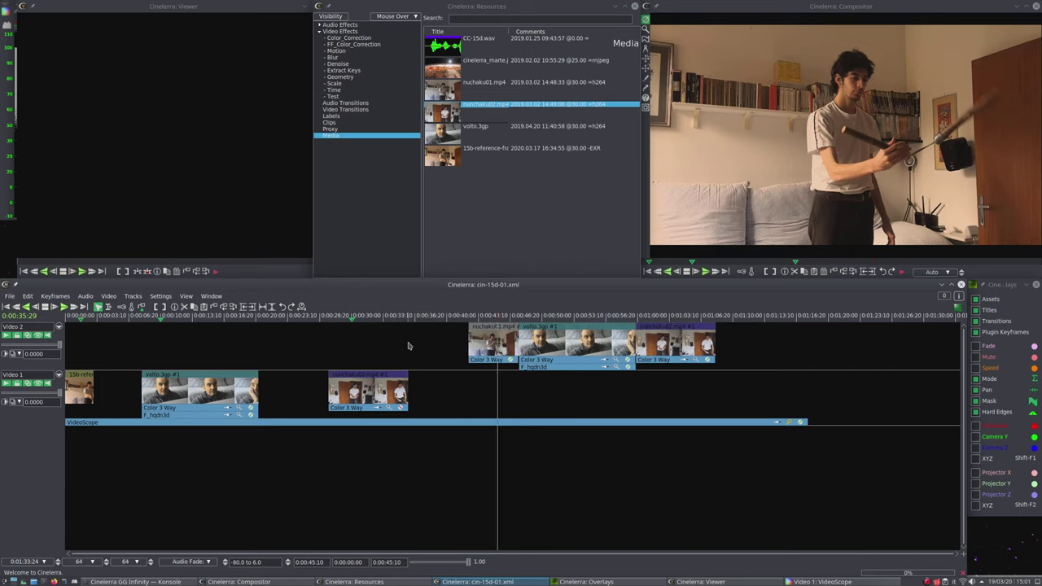
right_click(481, 351)
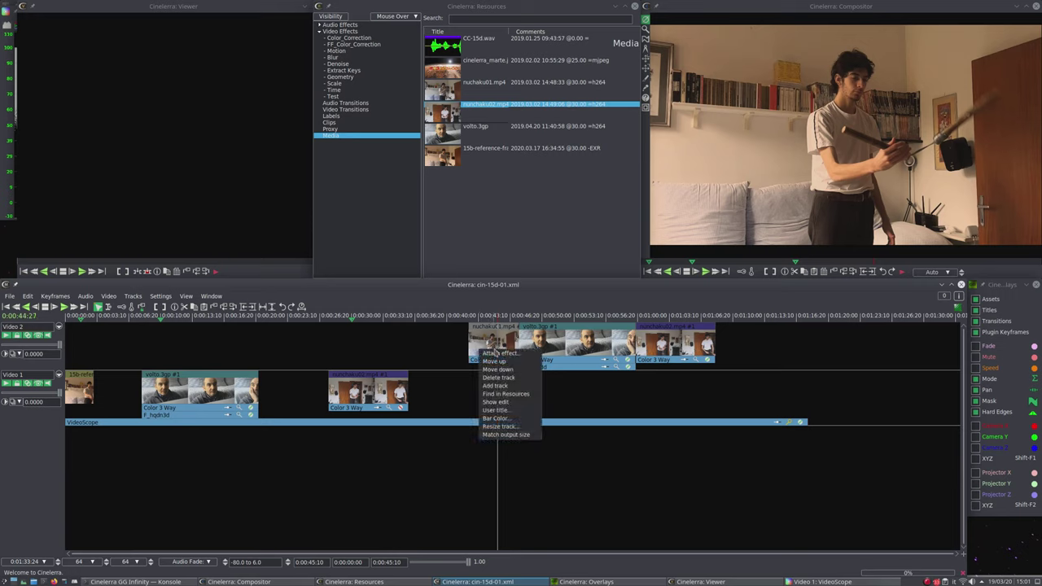
left_click(498, 354)
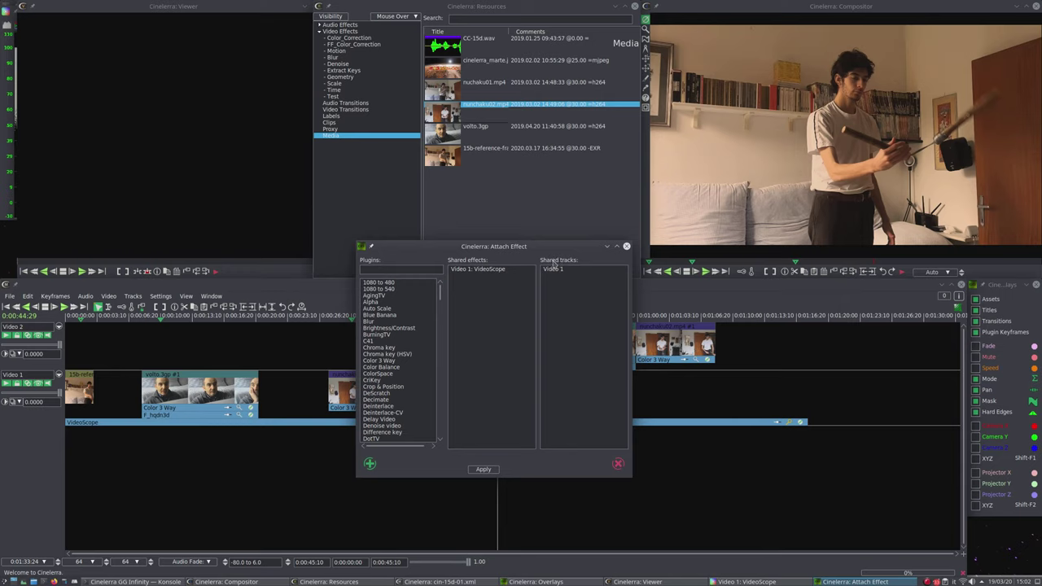
left_click(619, 466)
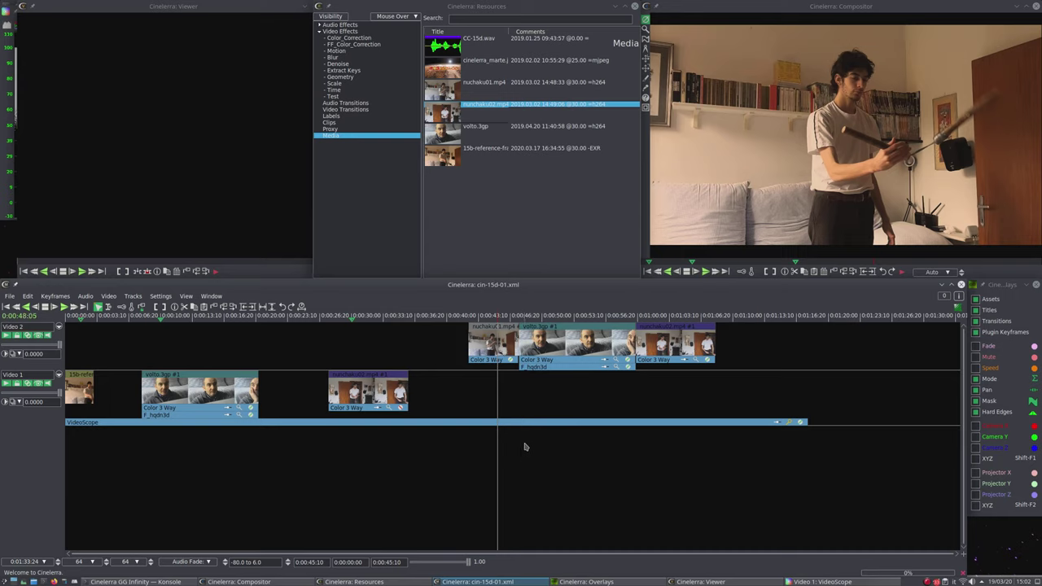
Go to the reference label and examine the One Frame render range, then restore the Project range and cancel the render.
left_click(81, 319)
left_click(713, 150)
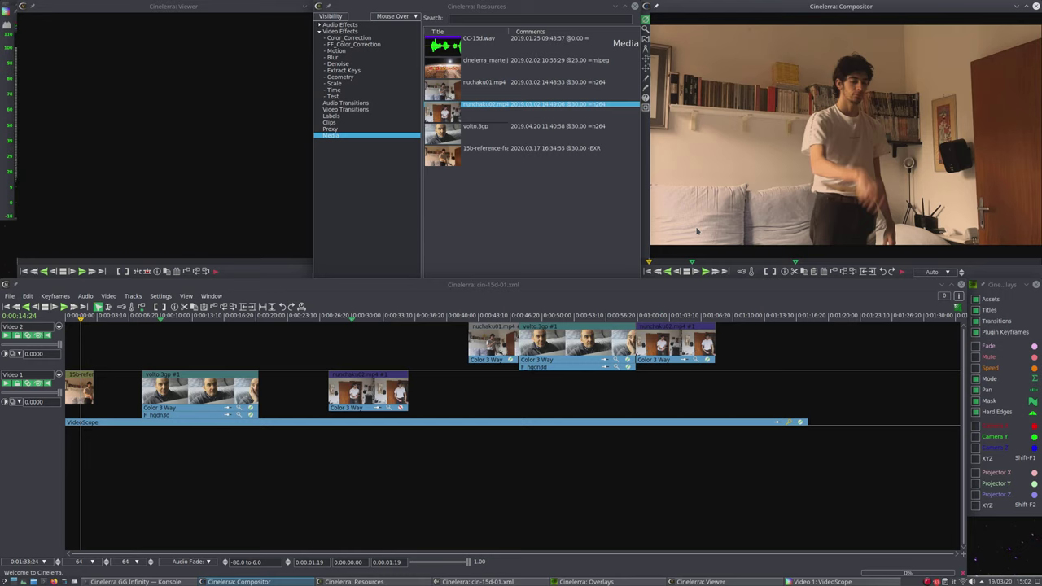
left_click(407, 480)
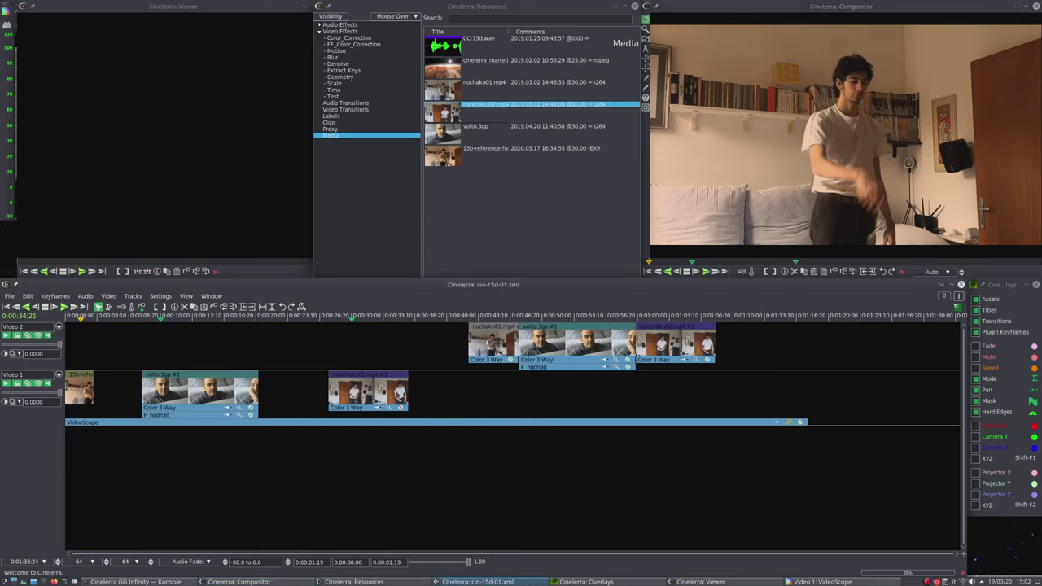
key("shift+r")
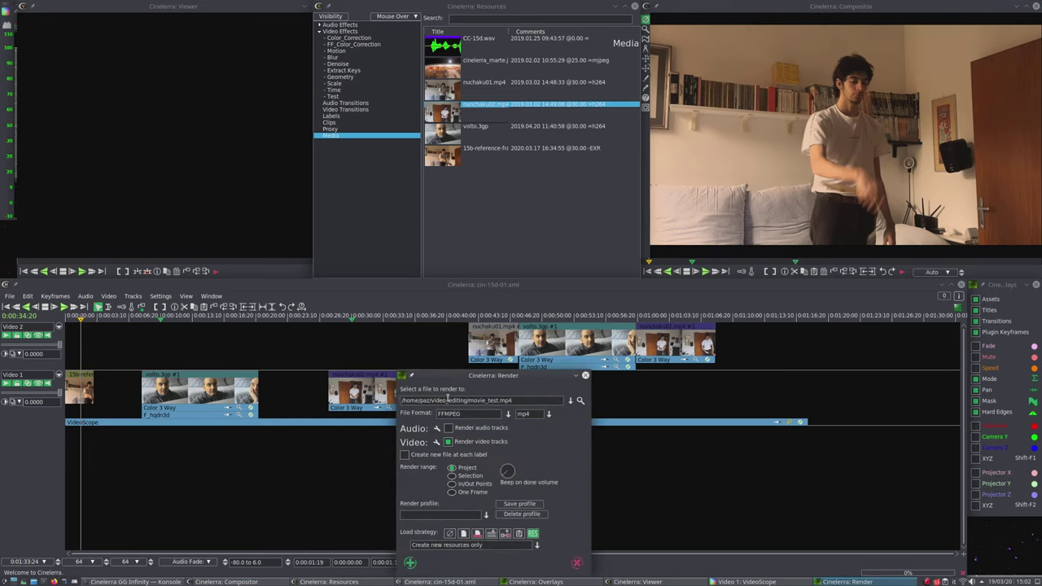
left_click(452, 492)
left_click(452, 467)
left_click(576, 564)
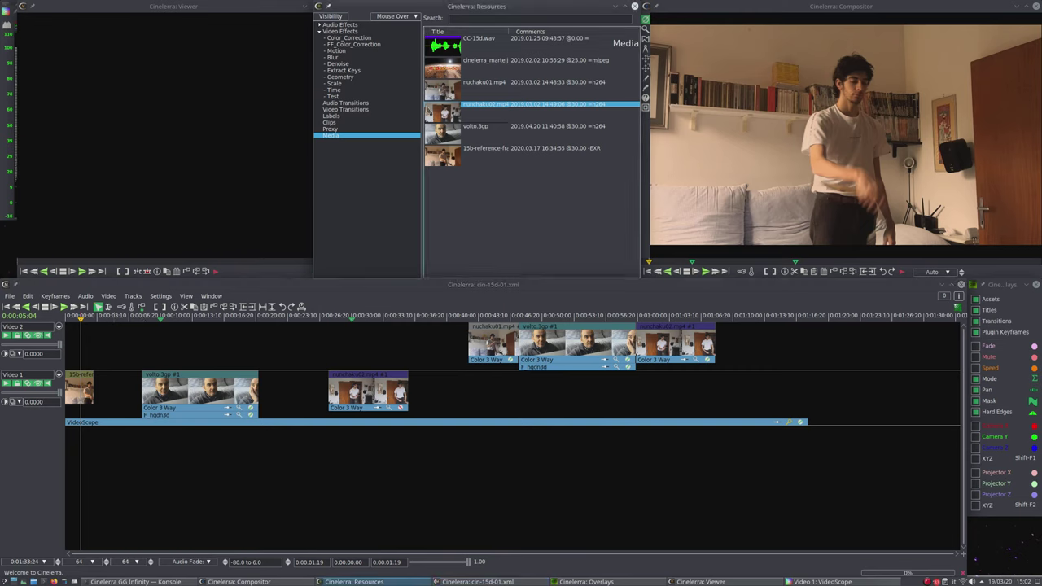
Open volto.3gp, nunchaku02.mp4 and nuchaku01.mp4 from the media resources in viewers.
right_click(453, 135)
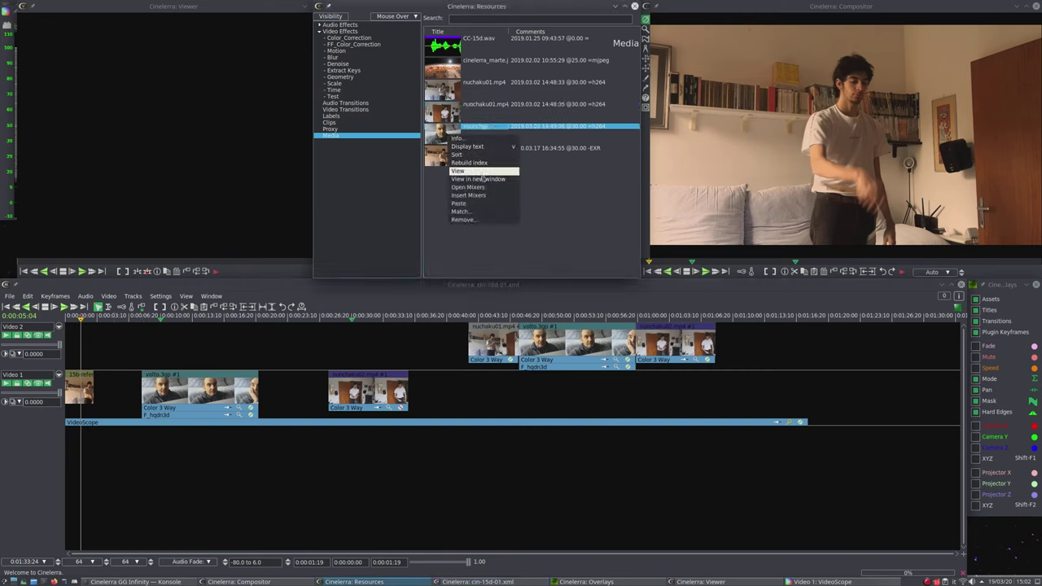
left_click(485, 179)
right_click(447, 111)
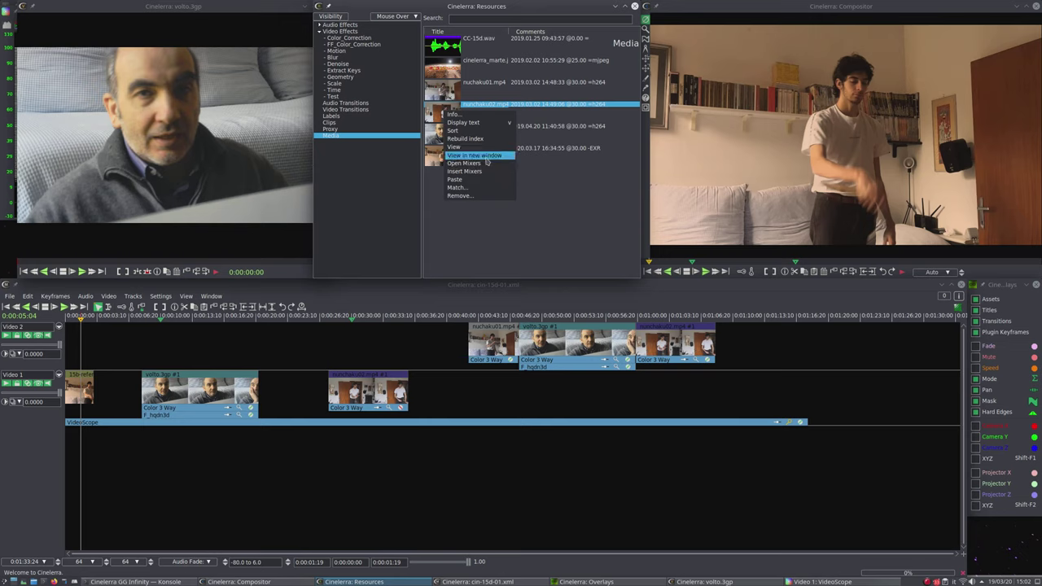
left_click(477, 155)
right_click(447, 85)
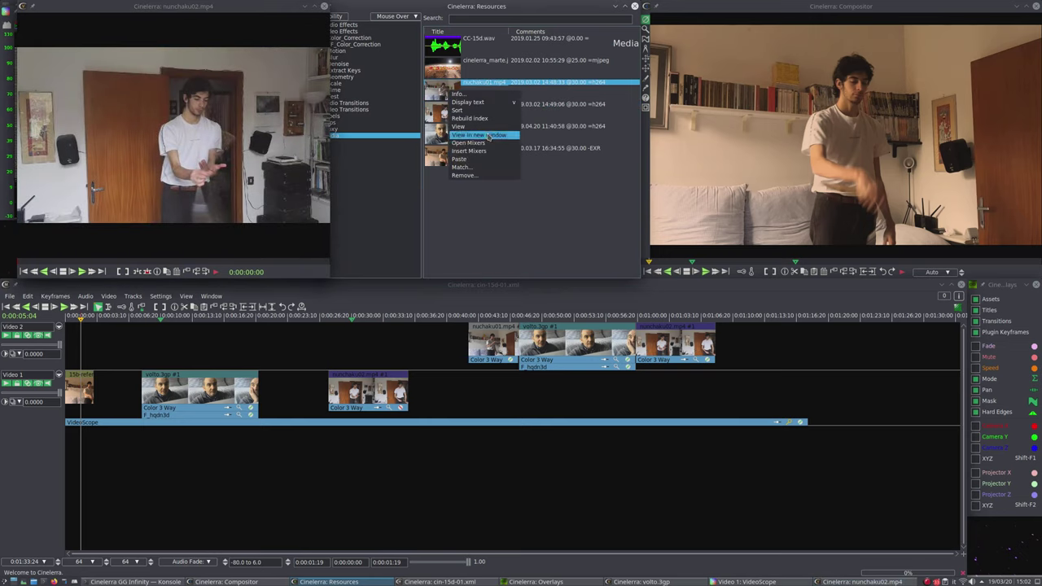
left_click(476, 133)
Spread out the nuchaku01.mp4 and nunchaku02.mp4 viewers to compare them with volto.3gp, then close both.
left_click_drag(185, 13, 763, 26)
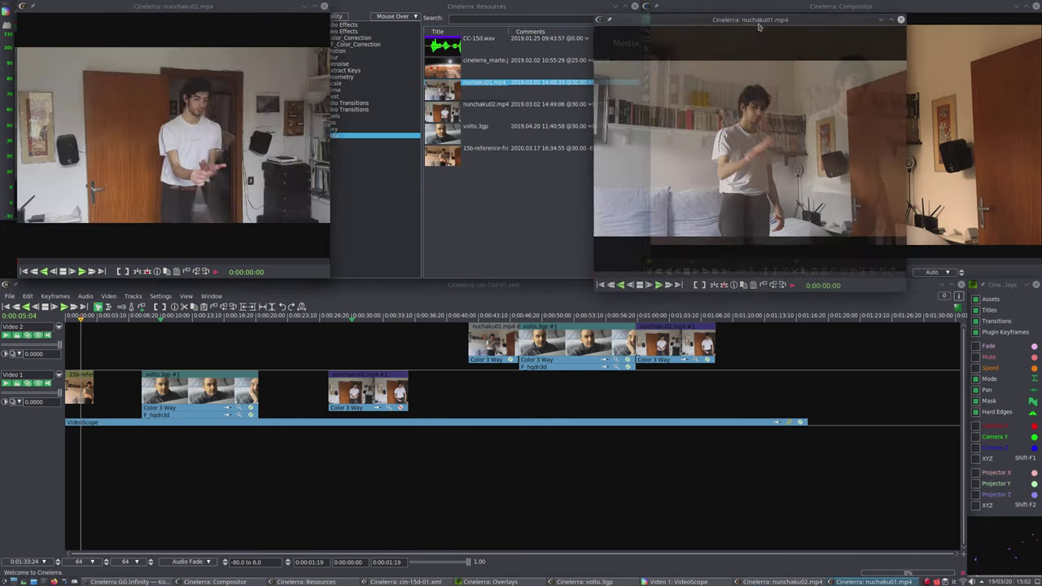
left_click_drag(241, 6, 476, 8)
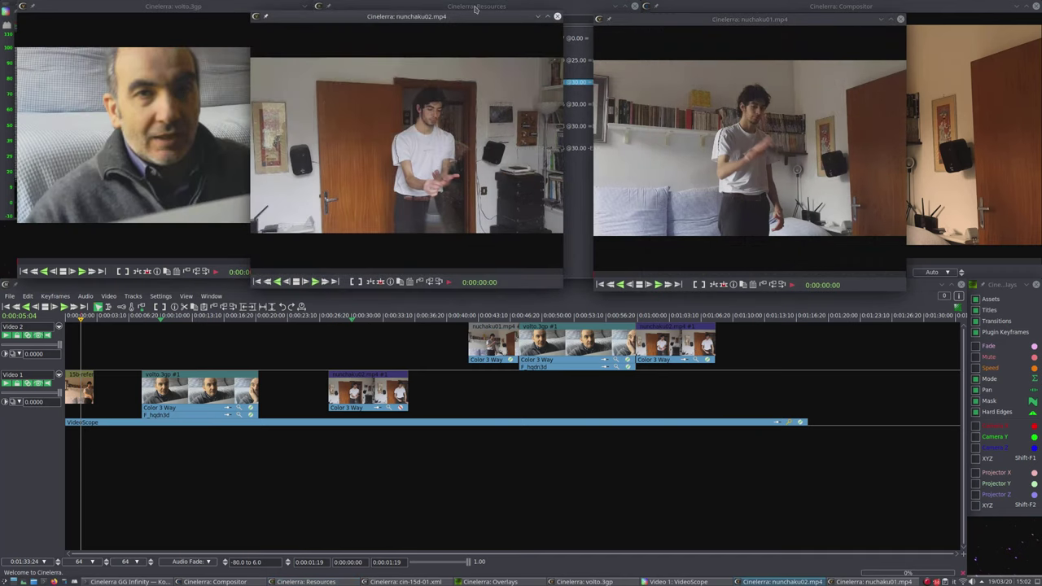
left_click(557, 17)
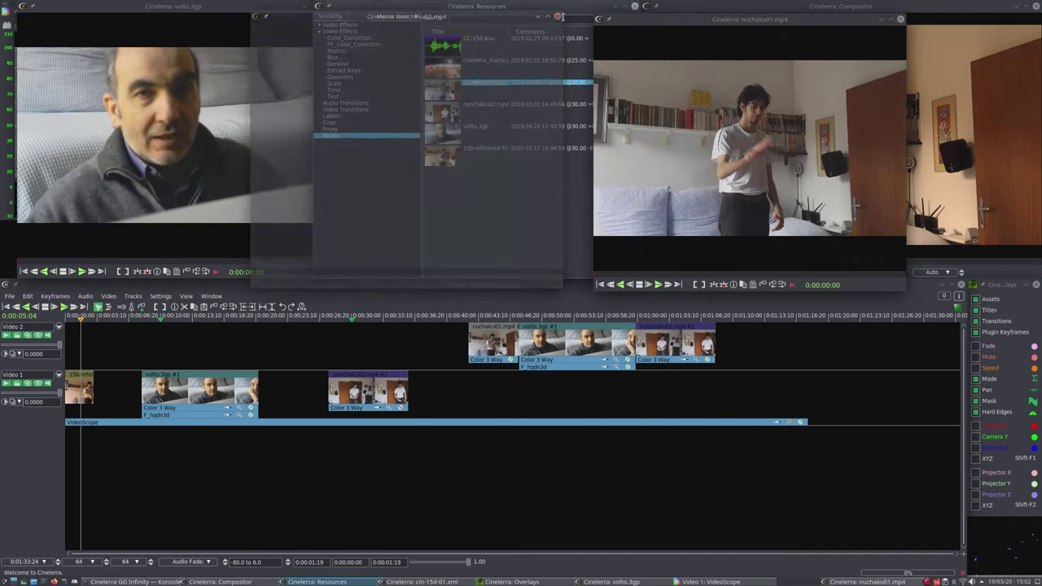
left_click(901, 19)
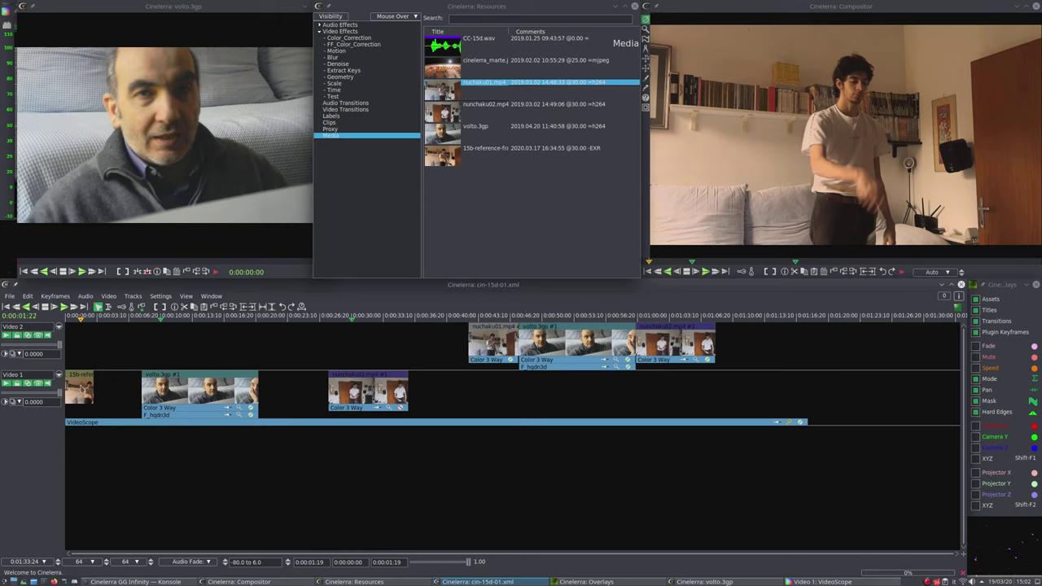
Go to the volto.3gp label, then open the Color 3 Way settings of volto.3gp and the VideoScope on Video 1.
left_click(83, 389)
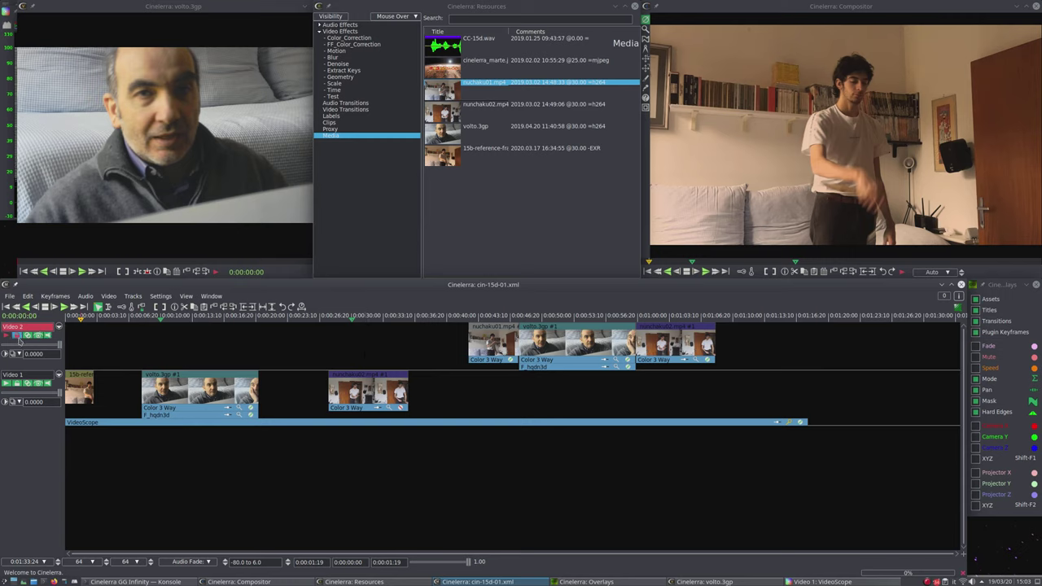
left_click(159, 317)
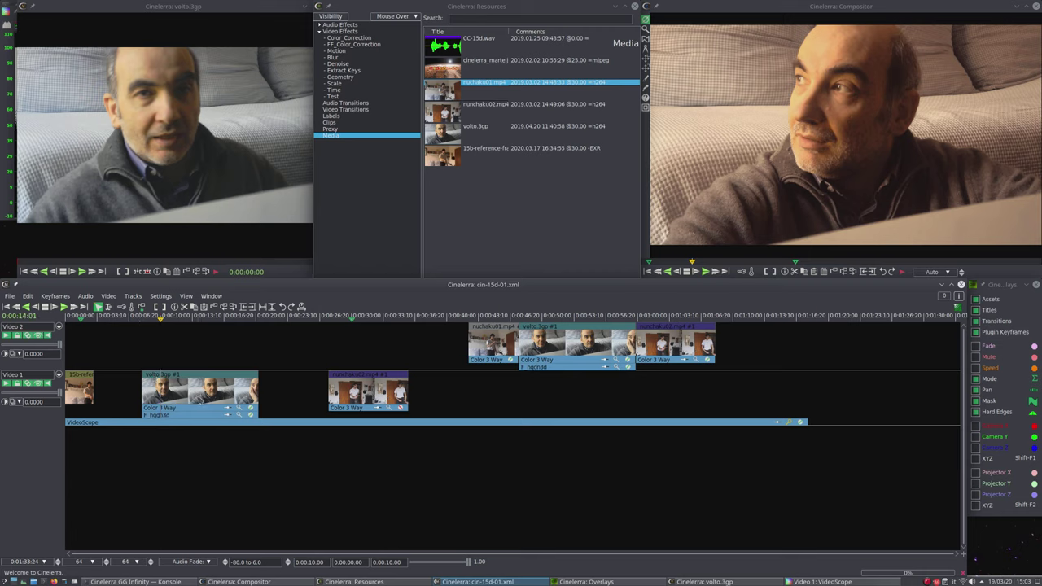
left_click(240, 411)
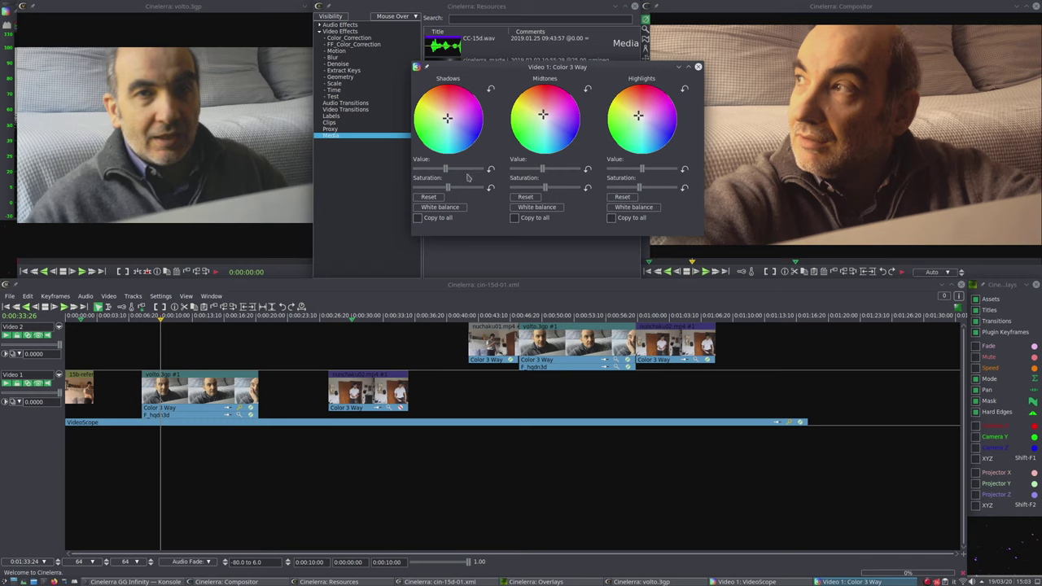
left_click(788, 423)
left_click(788, 422)
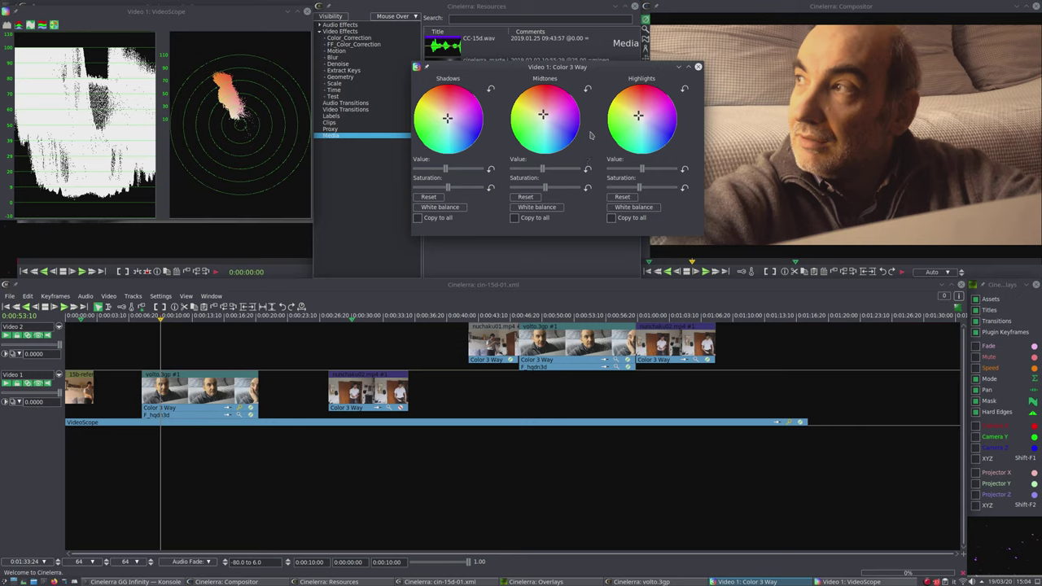
Switch the VideoScope waveform to the RGB parade and set the vectorscope marker to about hue 25.8 and saturation 0.90.
left_click(806, 57)
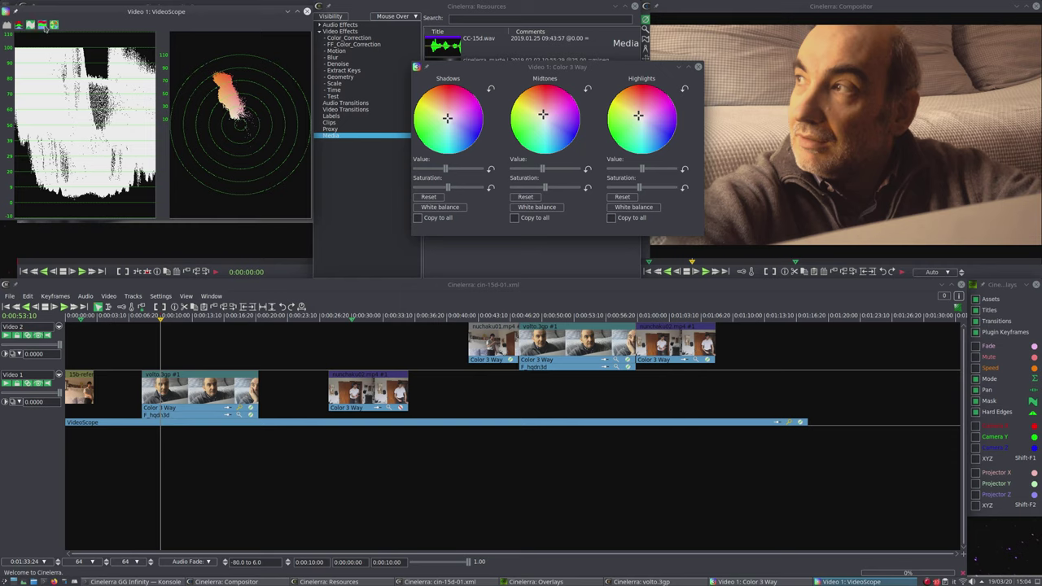
left_click(43, 26)
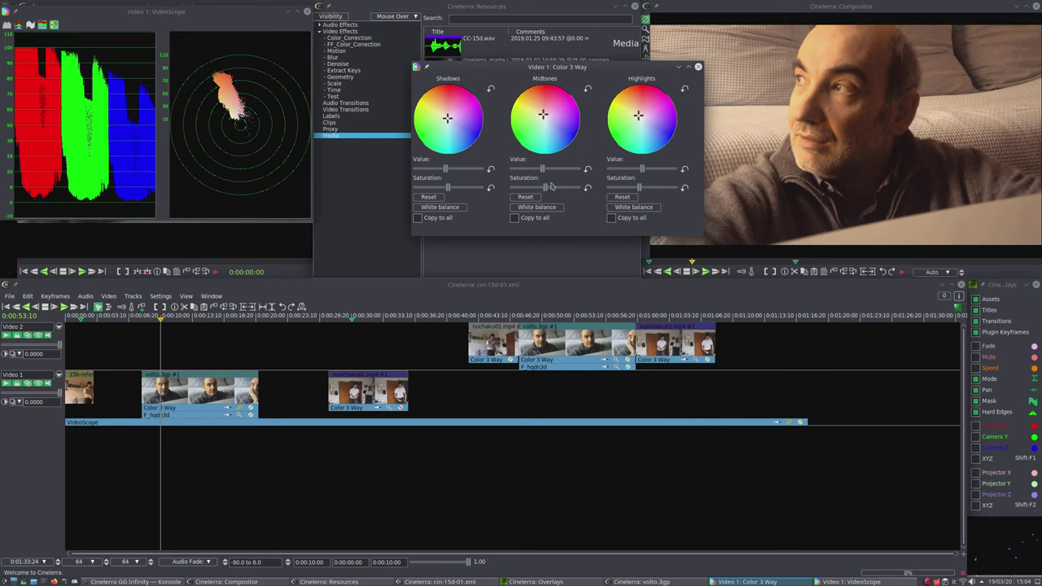
left_click(210, 112)
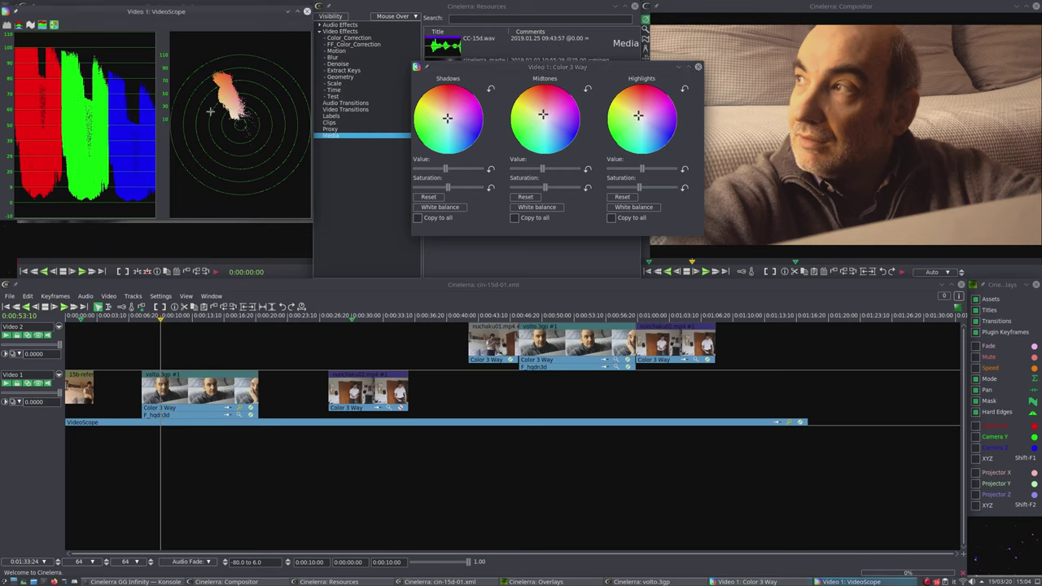
left_click_drag(242, 122, 215, 72)
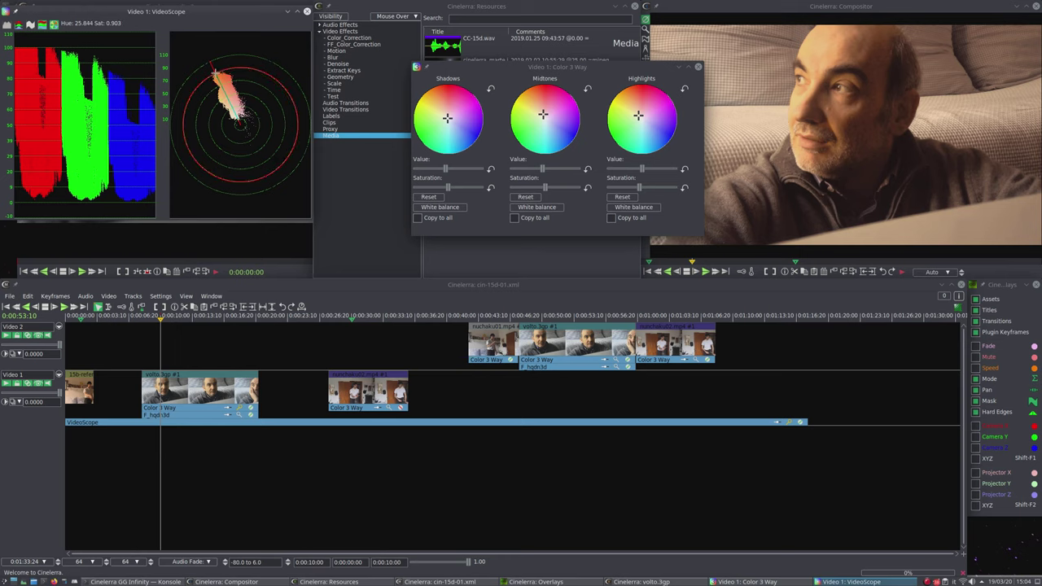
Compare the reference and volto.3gp labels in the VideoScope, closing the Color 3 Way settings, and toggle F_hqdn3d on volto.3gp.
left_click(80, 318)
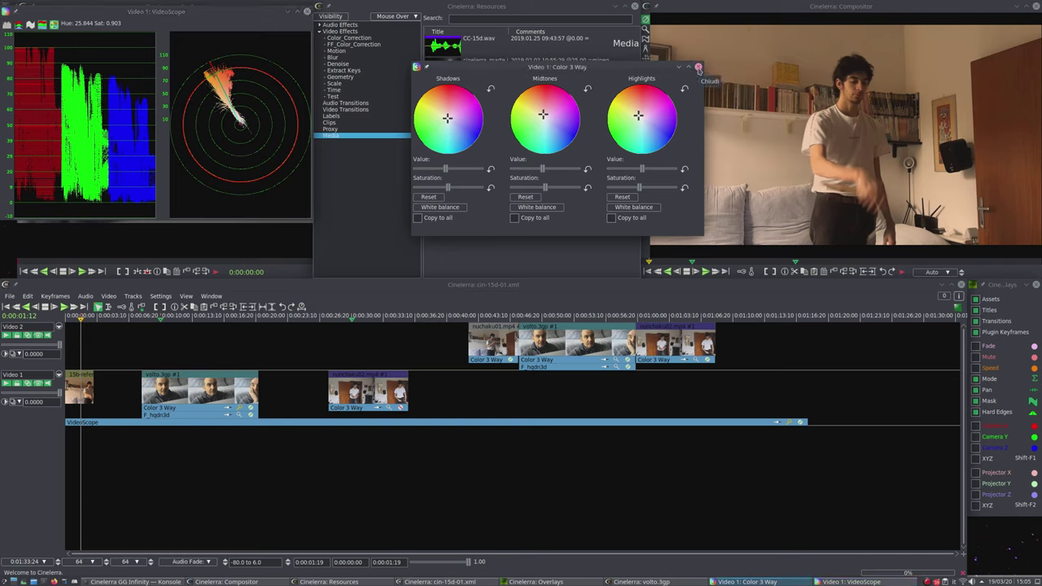
left_click(697, 69)
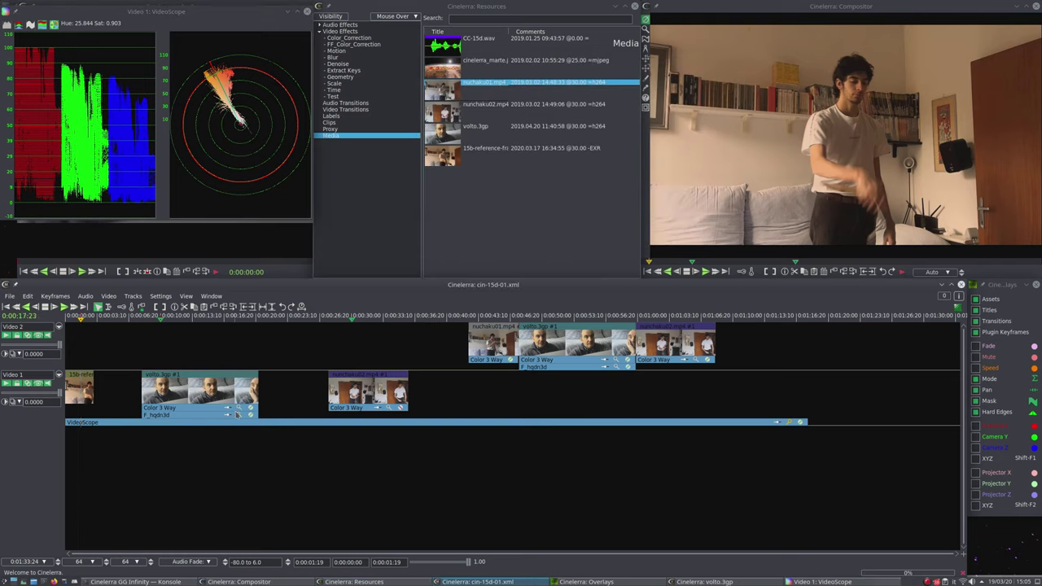
left_click(160, 318)
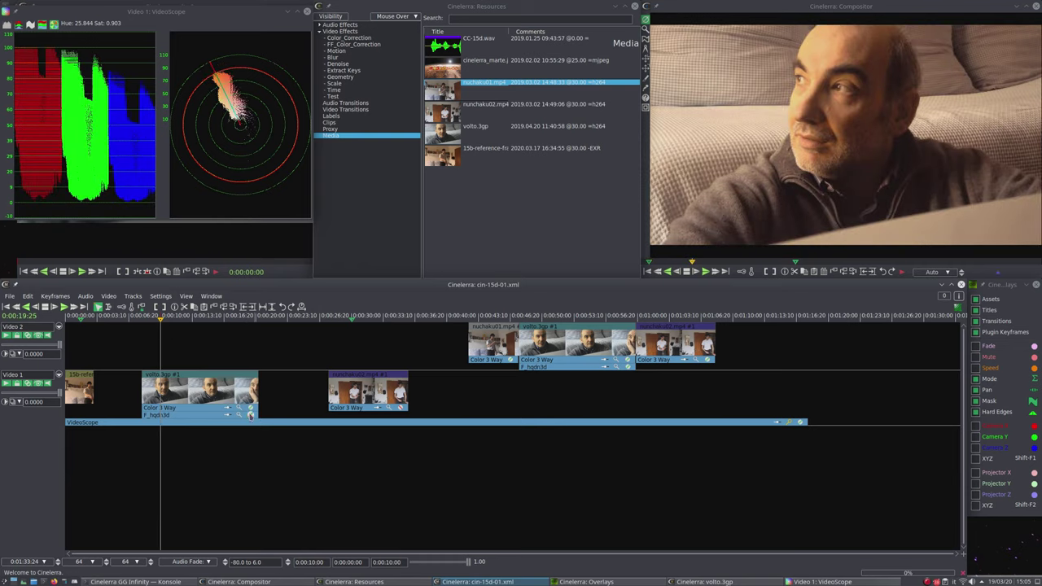
left_click(250, 415)
Review the render range options at the volto.3gp label and close the render settings without rendering.
key("shift+r")
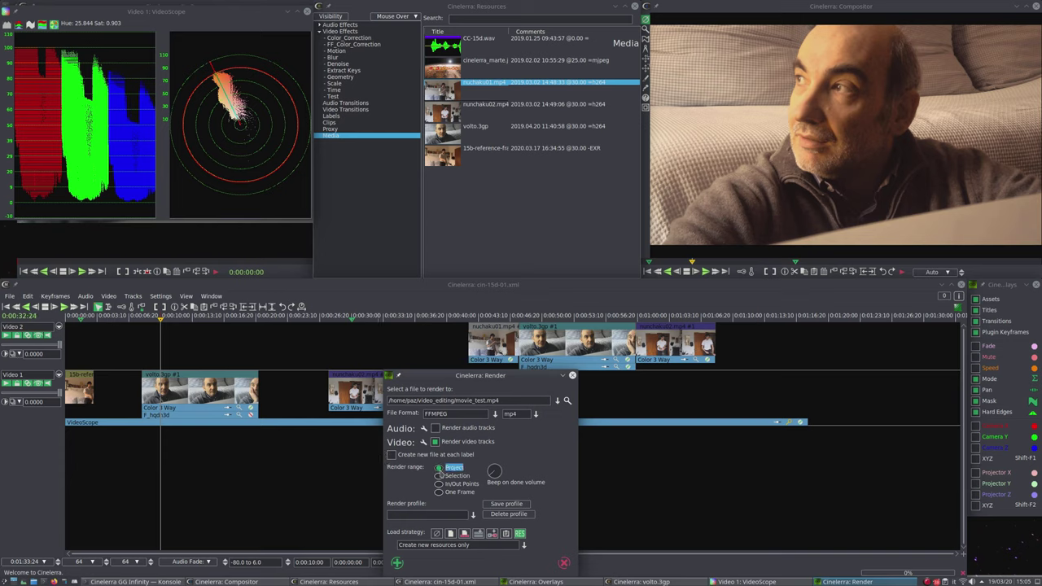
left_click(572, 376)
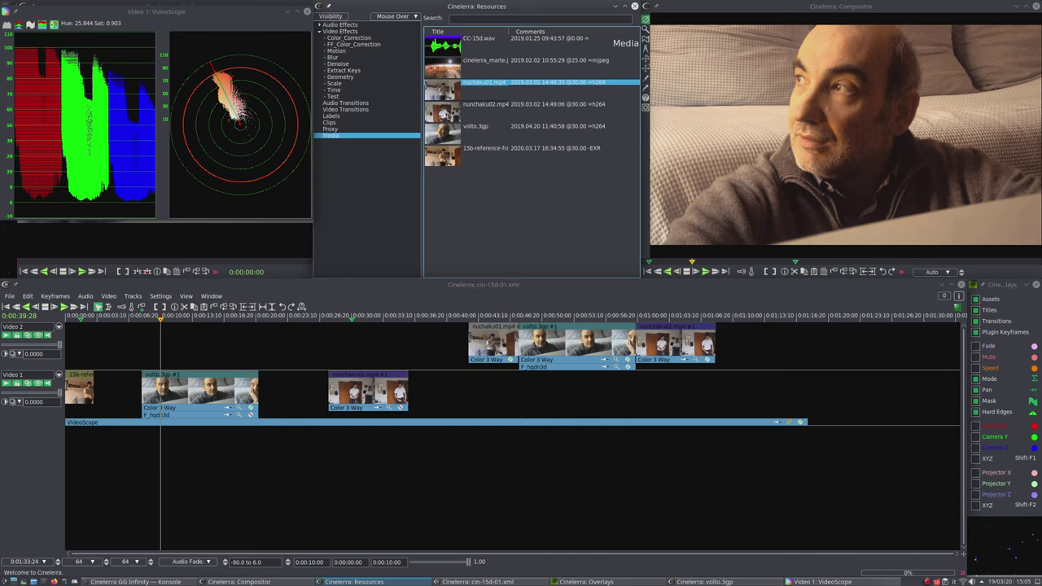
Review the context options of nunchaku02.mp4 in the media bin, then the bin's Grabshot image formats.
right_click(447, 112)
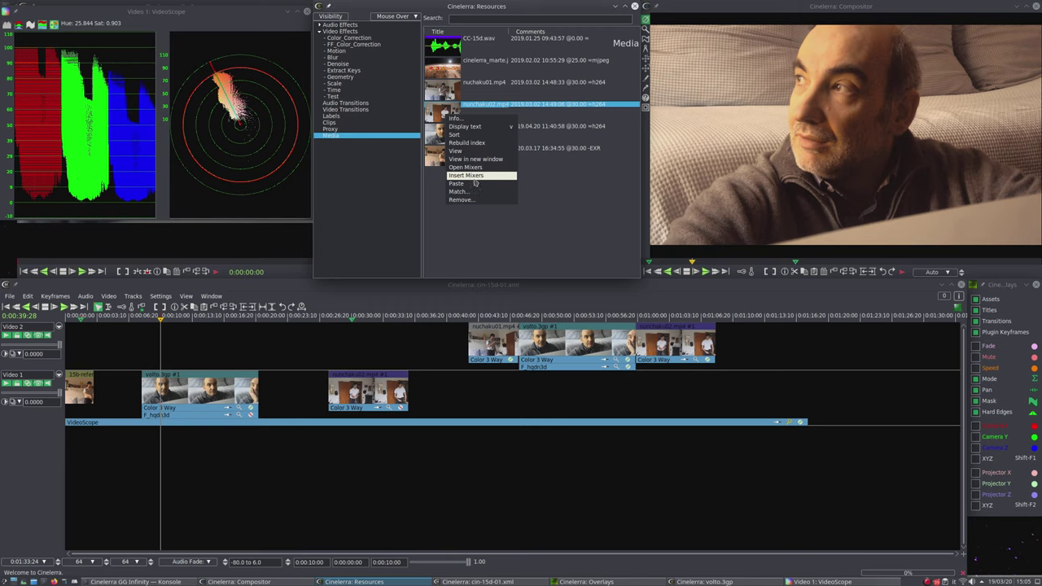
left_click(474, 231)
right_click(475, 231)
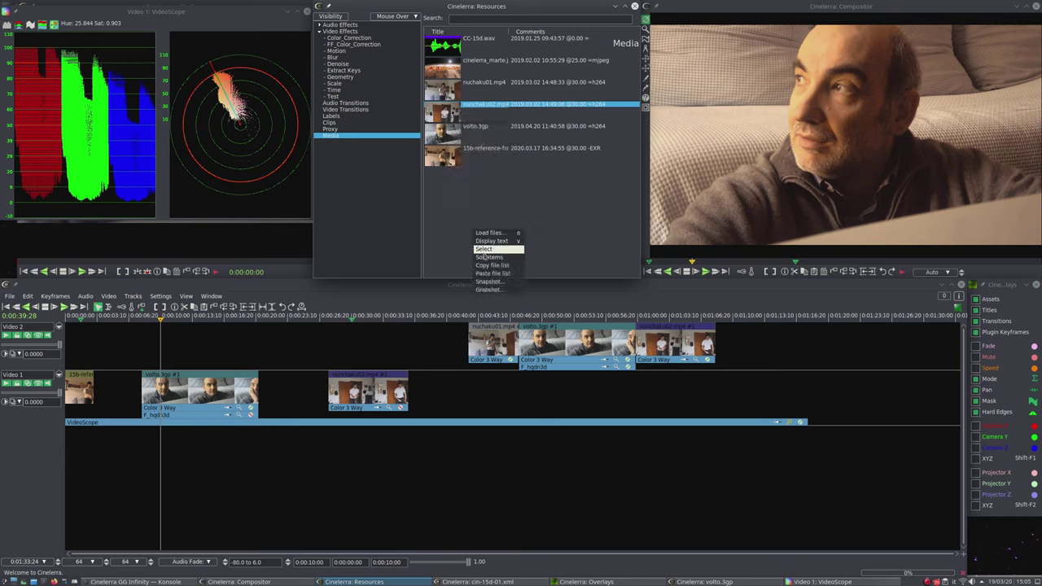
mouse_move(495, 290)
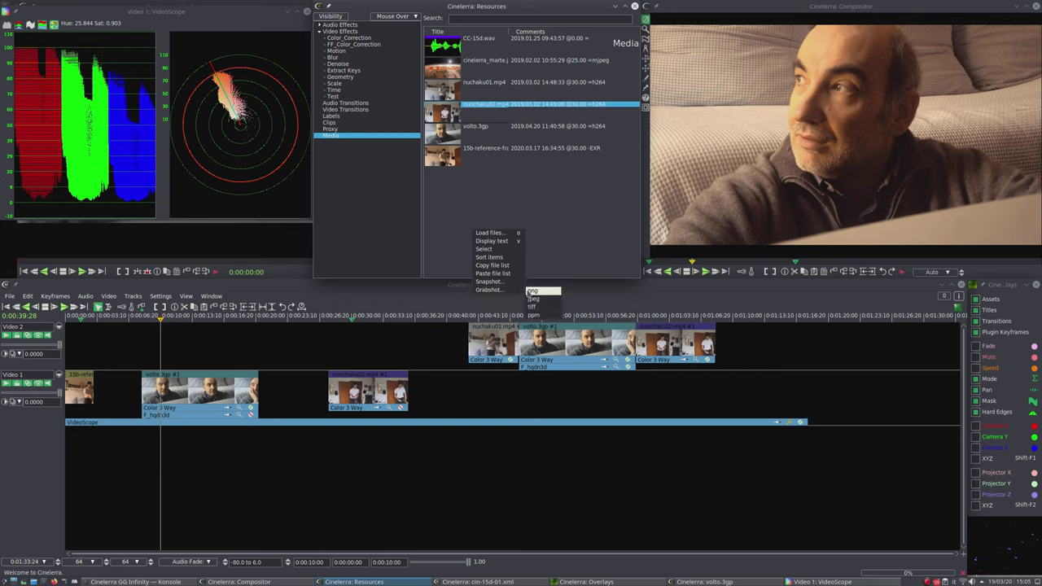
left_click(530, 292)
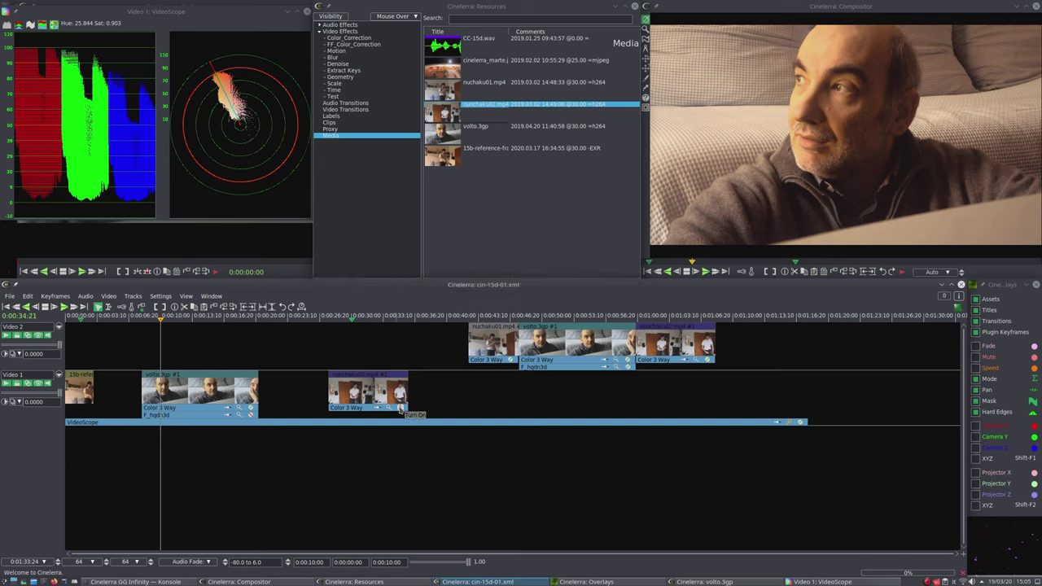
Turn on Color 3 Way for nunchaku02.mp4, go to its label, then try the master-RF preset on the Video 2 copy and cancel.
left_click(352, 316)
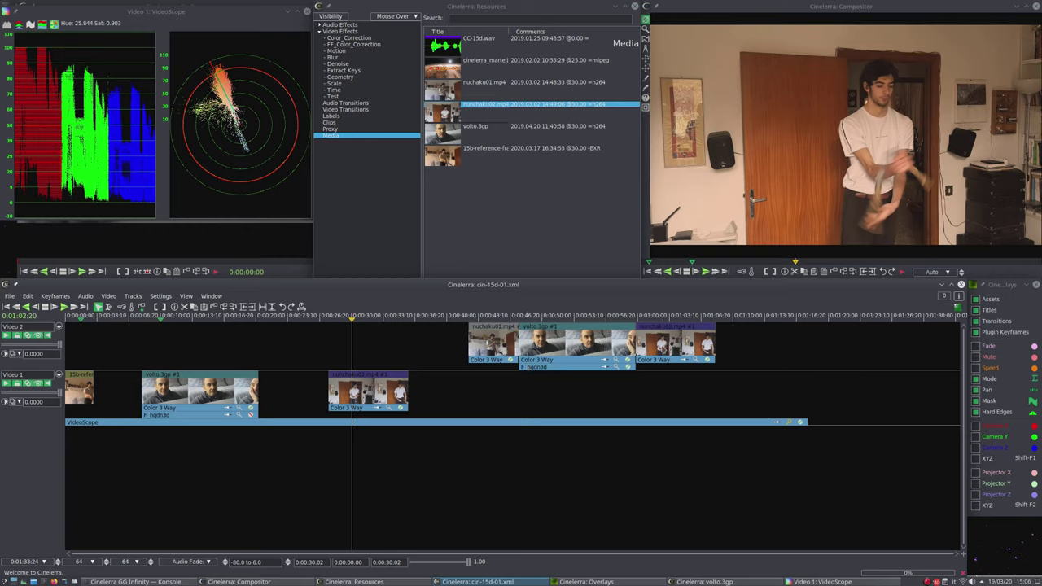
left_click(686, 364)
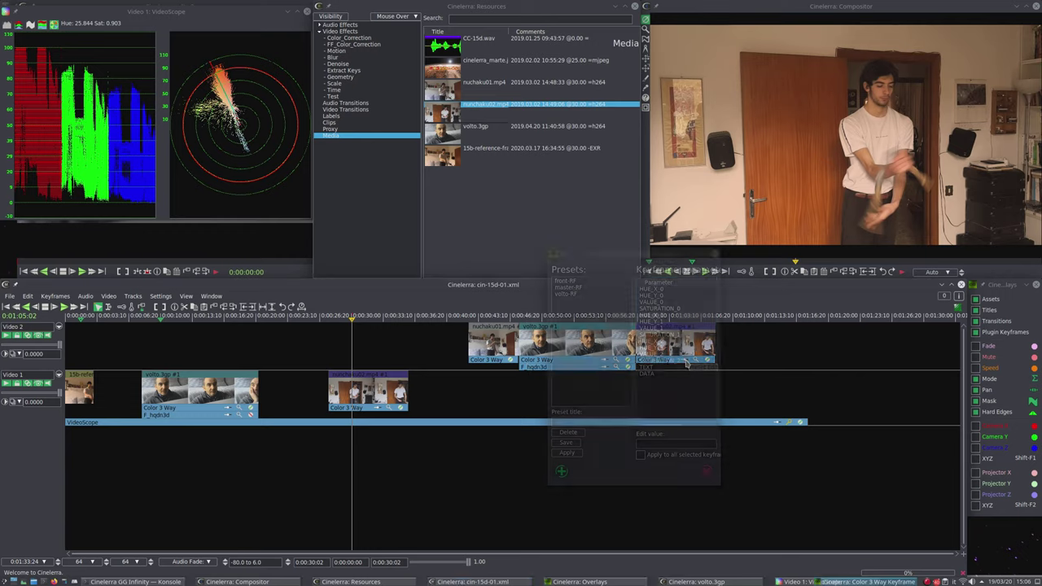
left_click(584, 289)
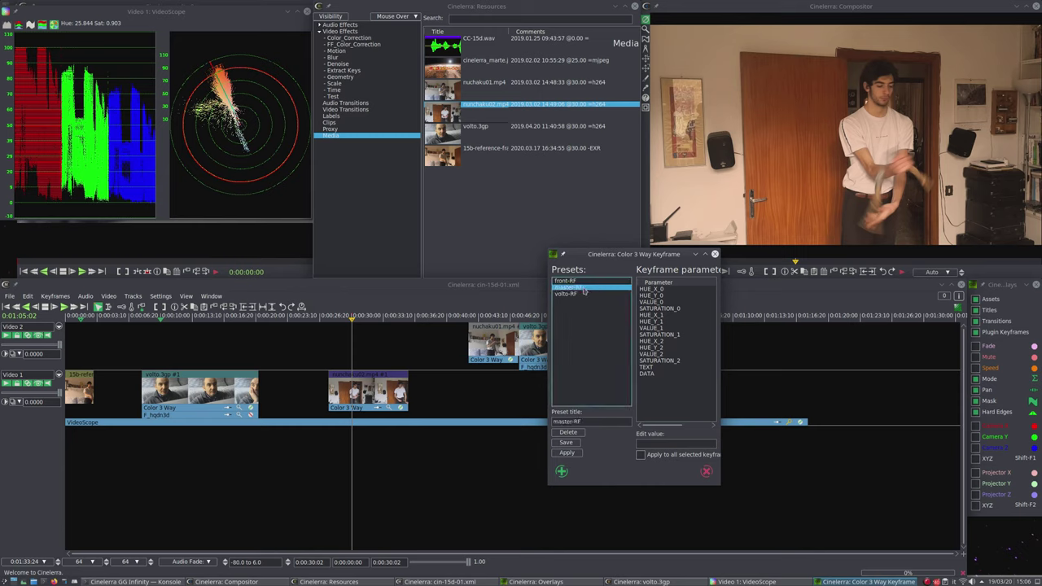
left_click(570, 453)
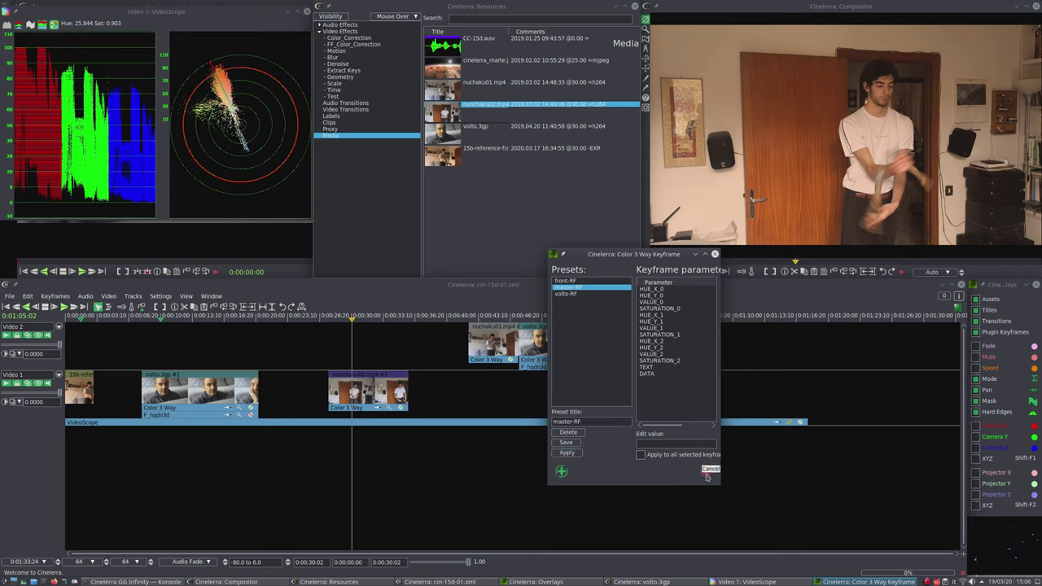
left_click(707, 473)
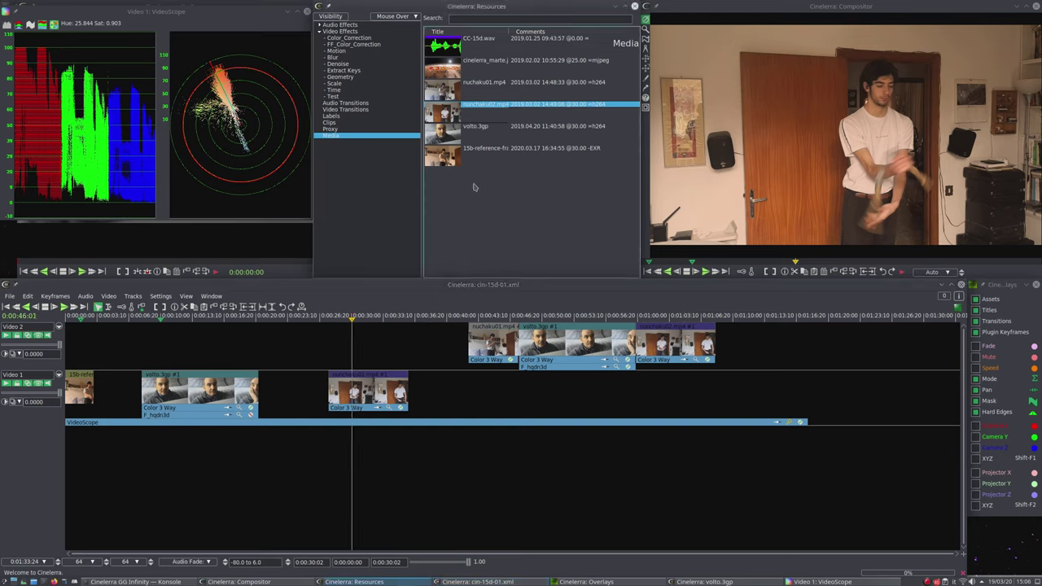
Review the Nest to Media option of the nested clip among the clips, then return to the media bin.
left_click(354, 122)
right_click(450, 57)
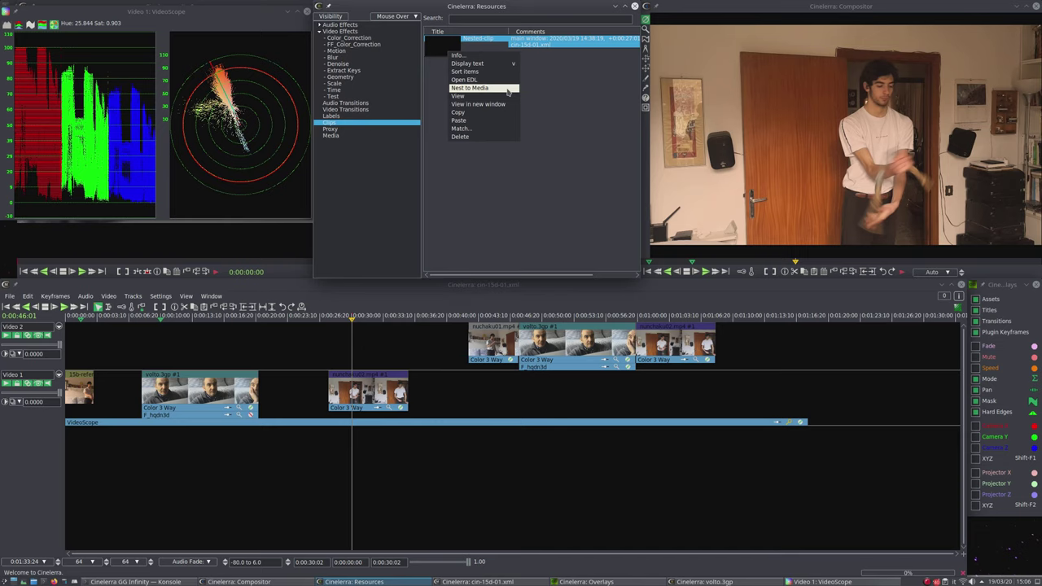
left_click(526, 188)
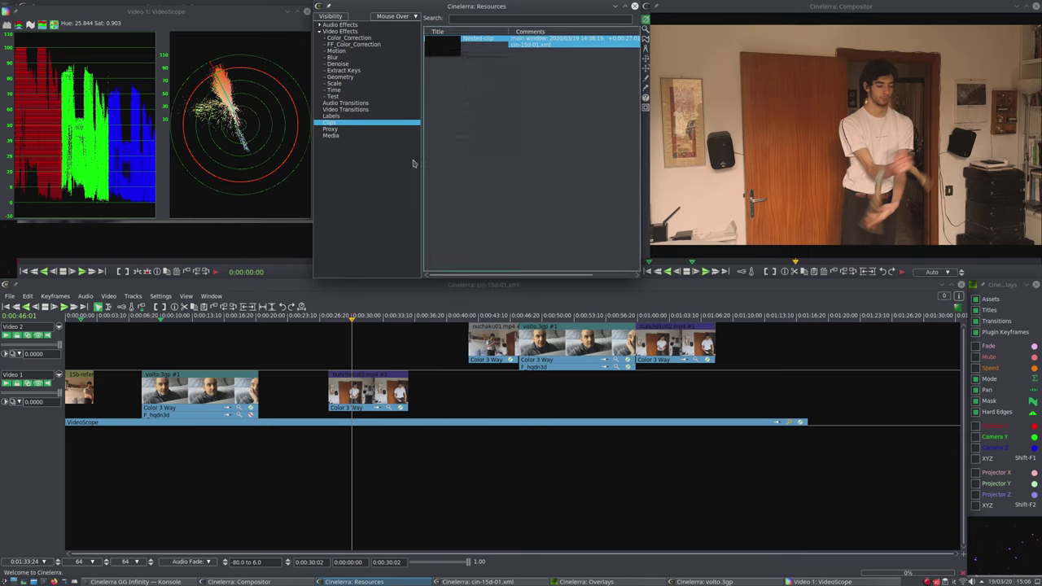
left_click(342, 137)
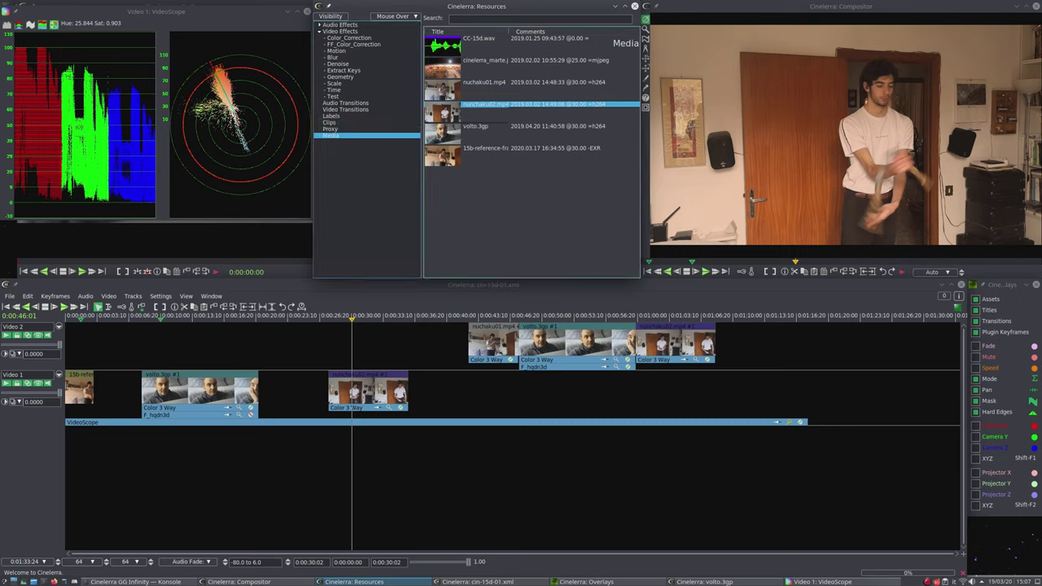
Go back to the volto.3gp label and close the VideoScope of Video 1.
mouse_move(440, 130)
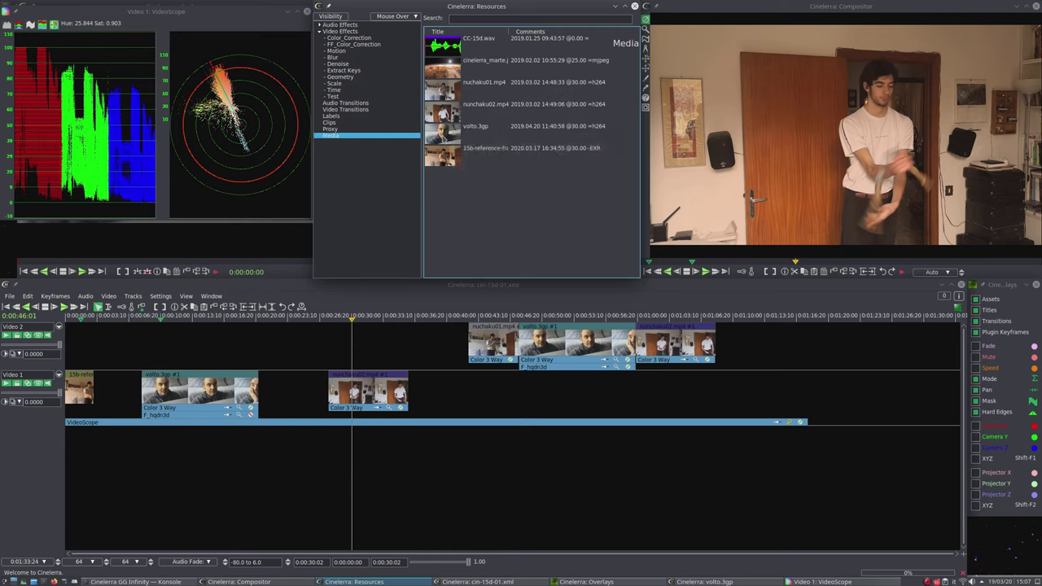
mouse_move(444, 110)
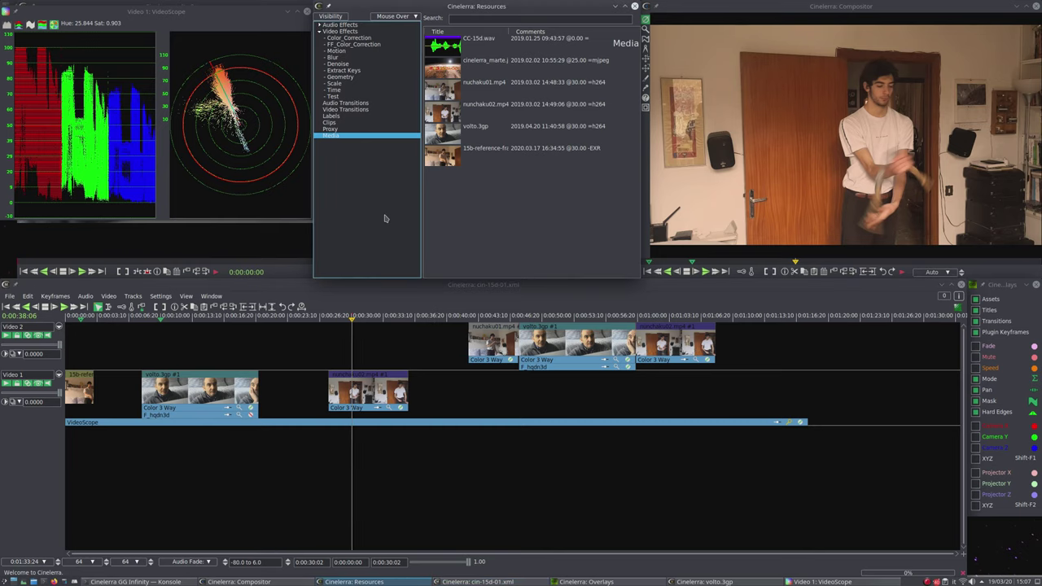
left_click(160, 347)
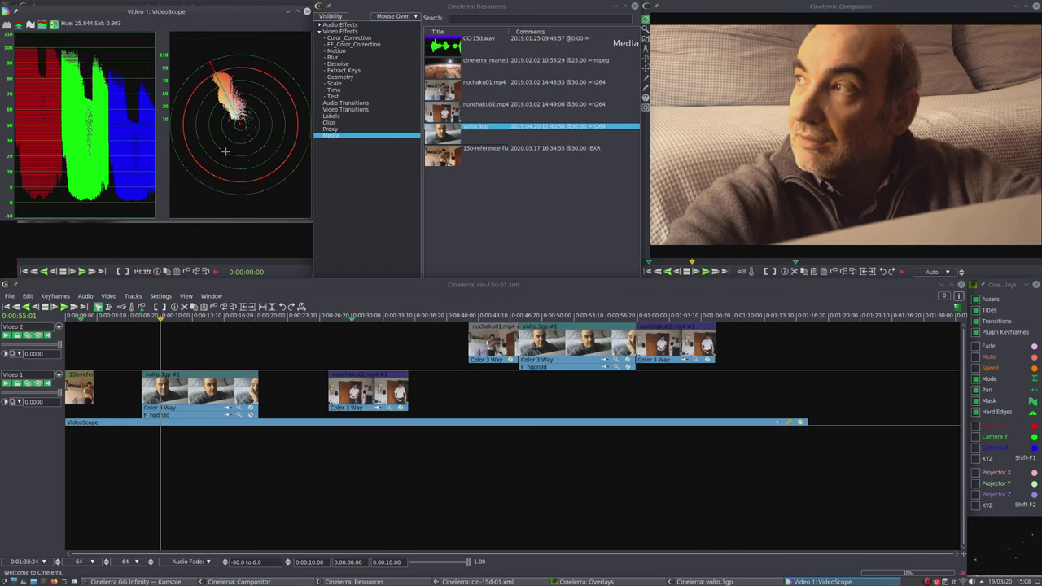
left_click(306, 11)
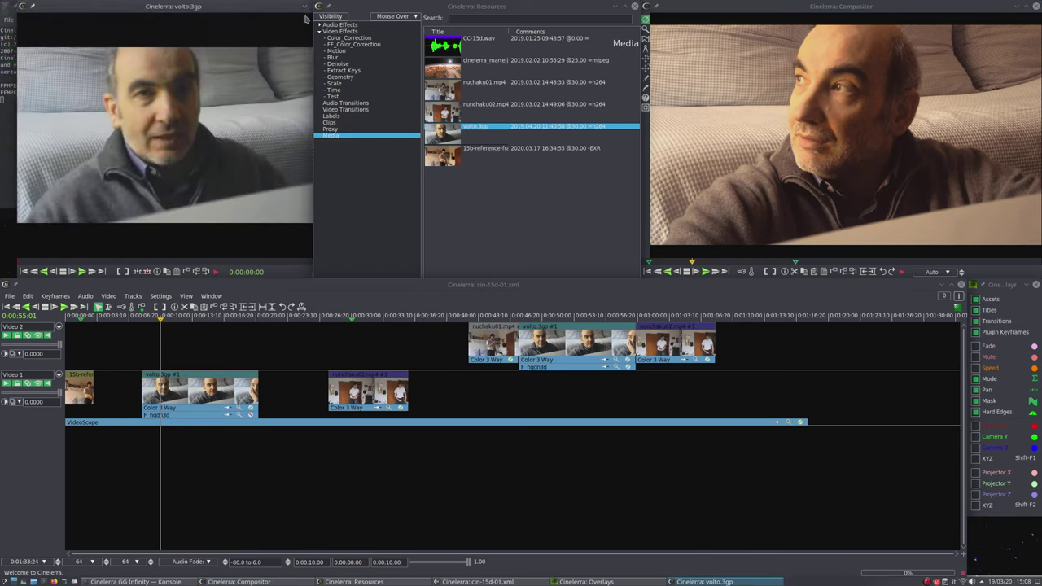